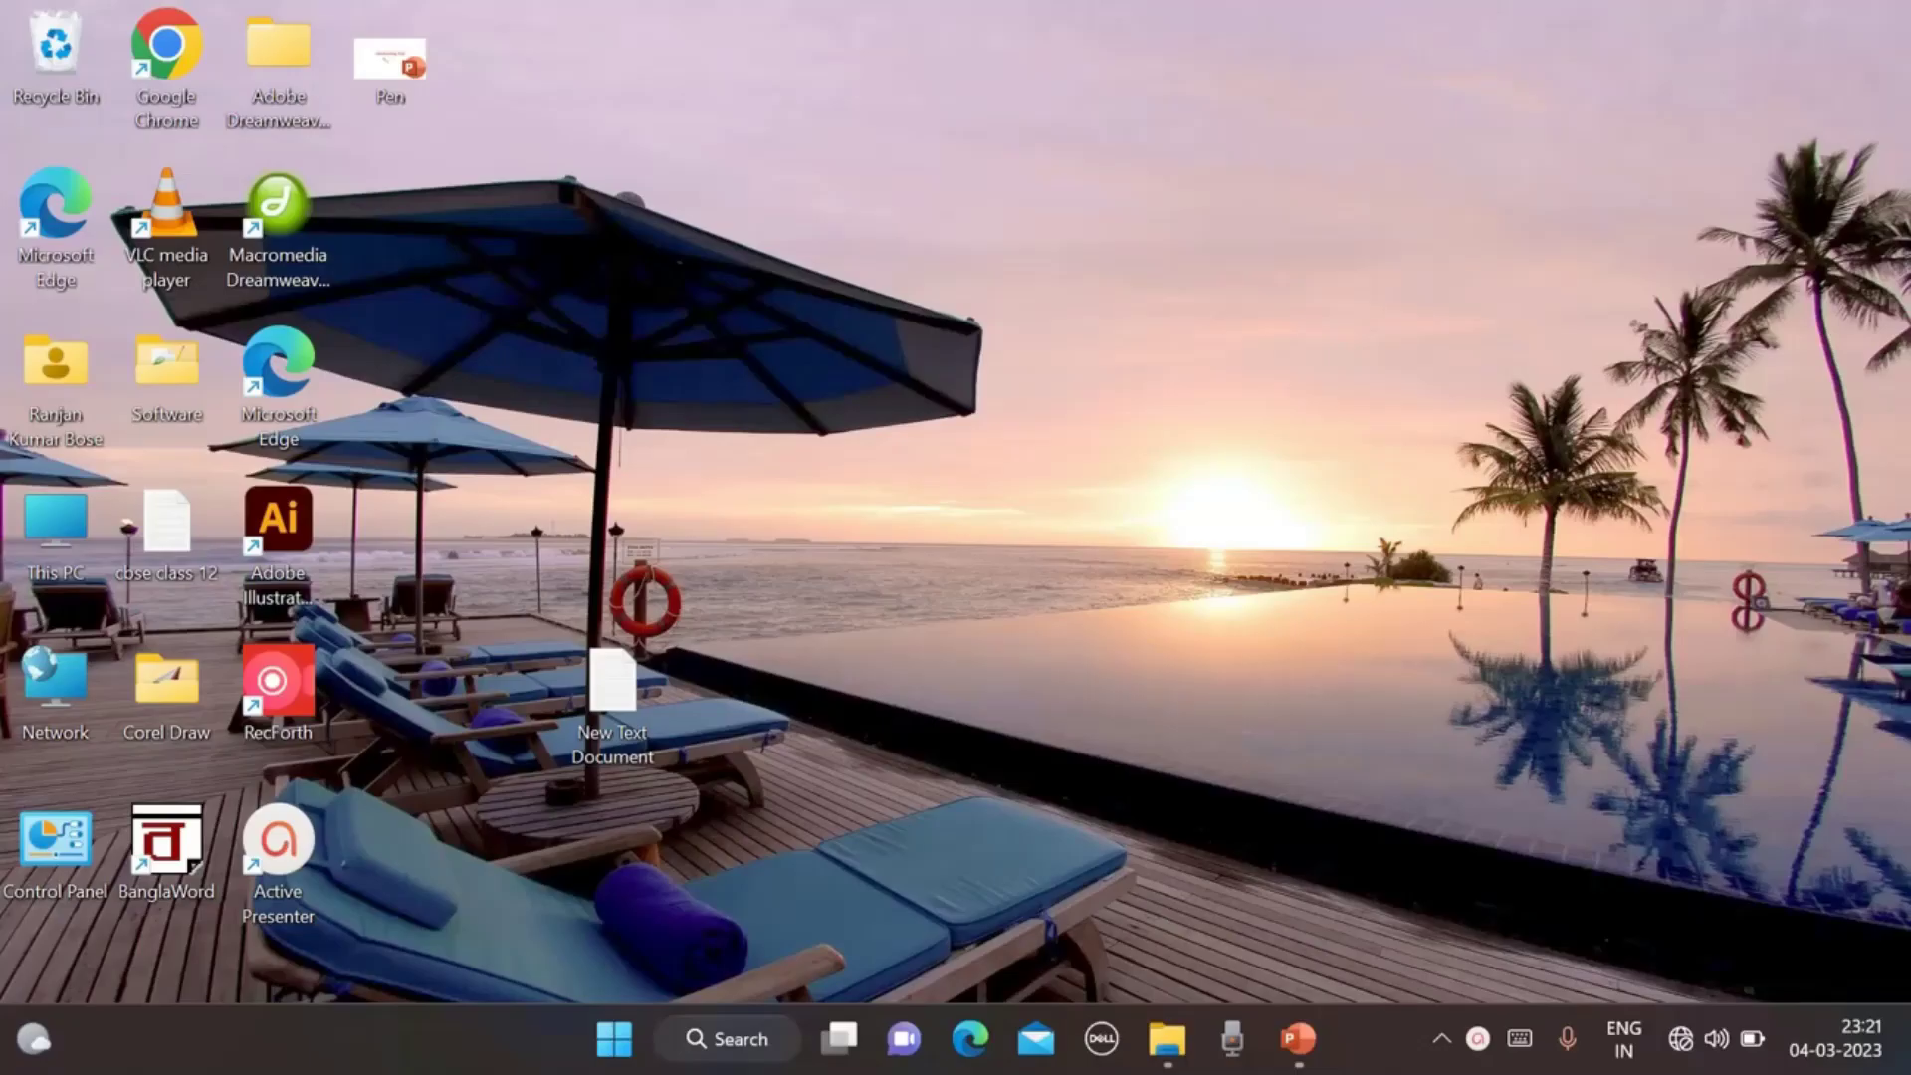
# Switch to the HandWriting presentation window in PowerPoint from the taskbar.
pyautogui.click(1297, 1039)
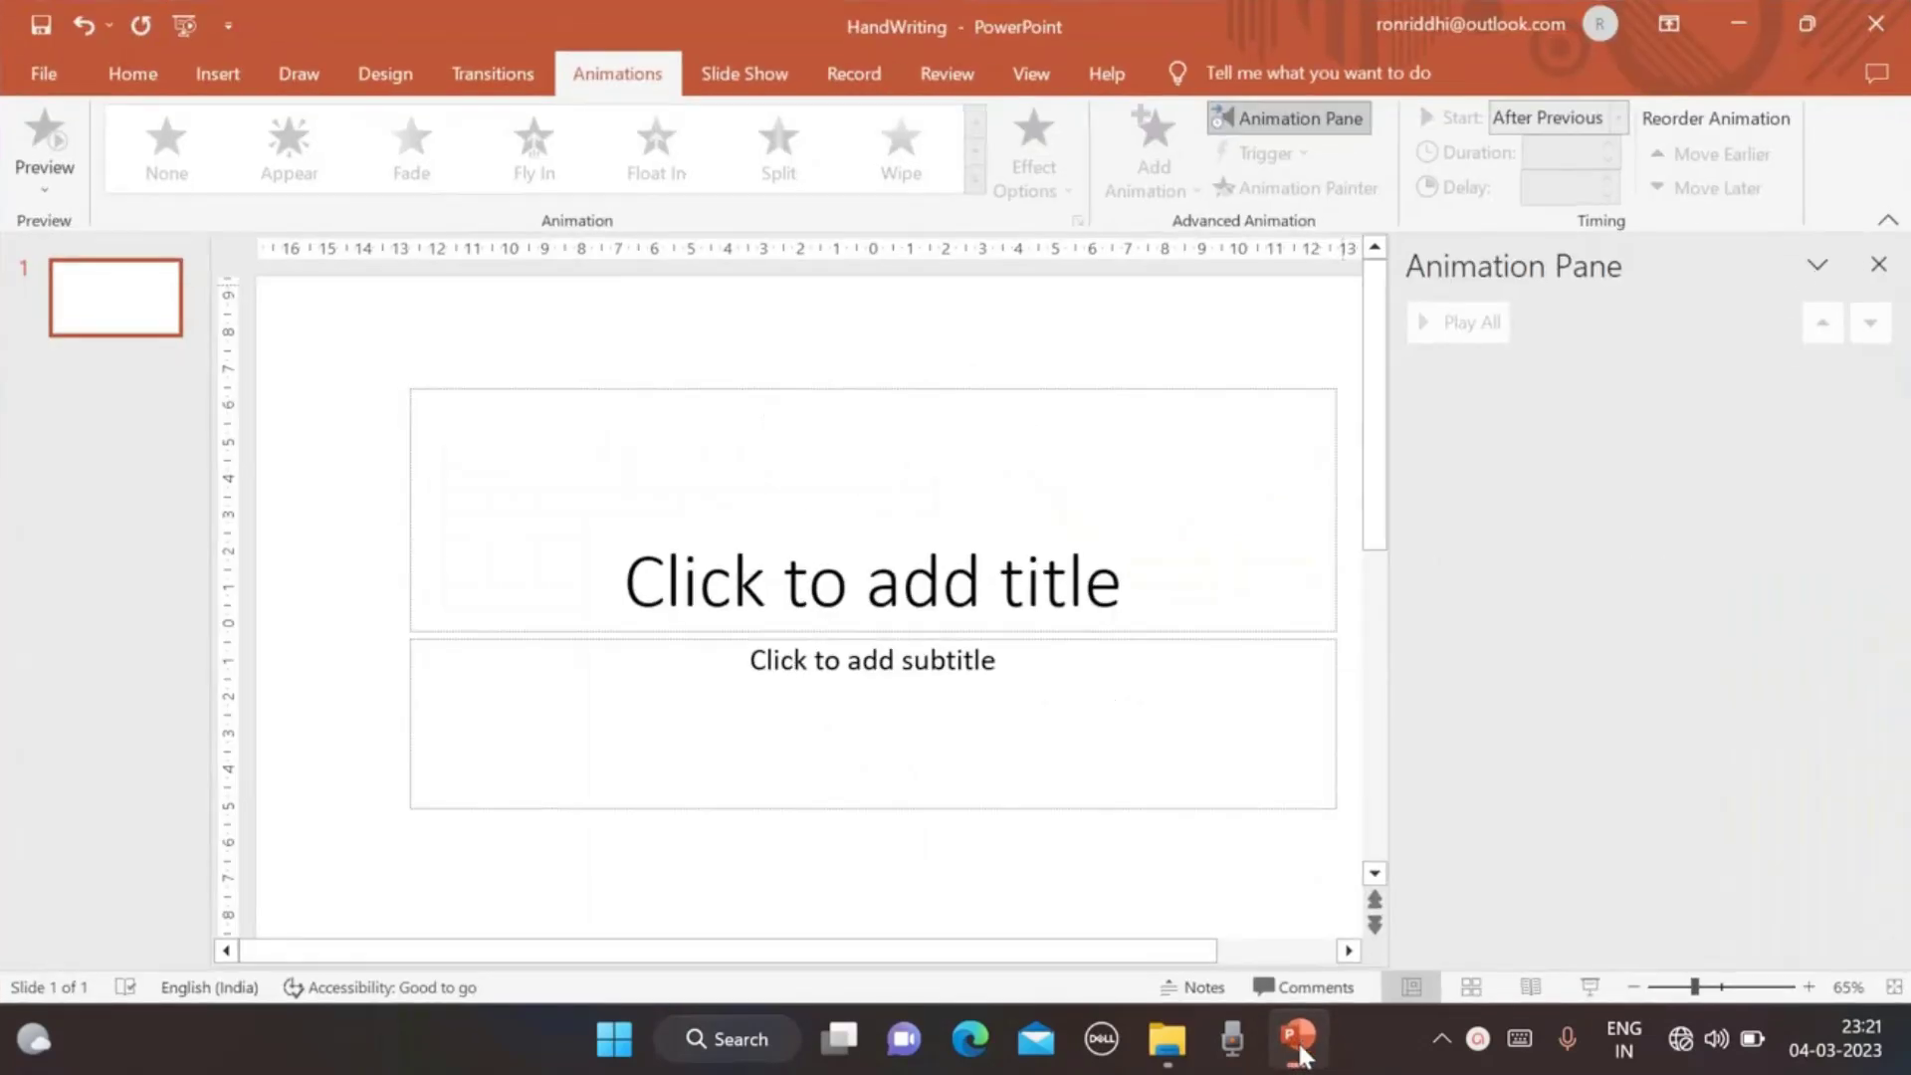
# Change the first slide to the Blank layout.
pyautogui.click(139, 323)
pyautogui.rightClick(140, 324)
pyautogui.moveTo(213, 694)
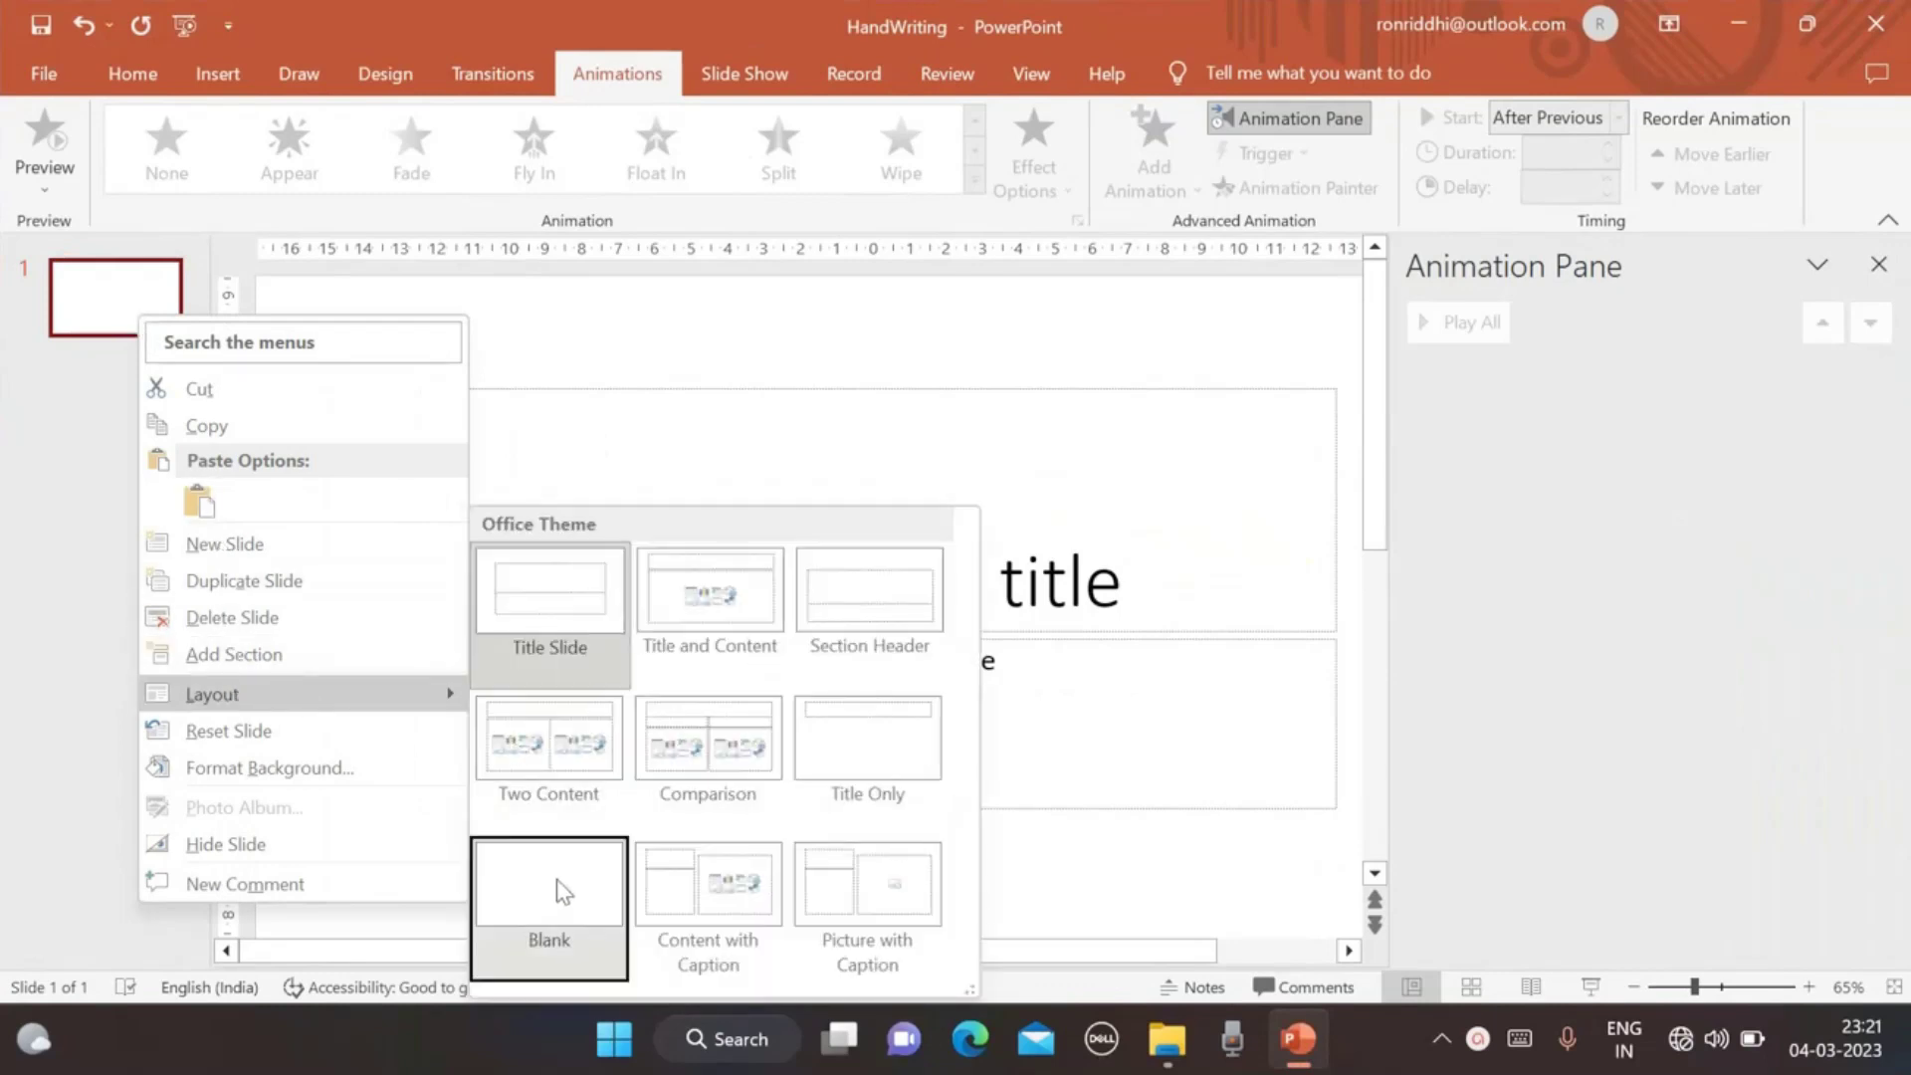
pyautogui.click(558, 886)
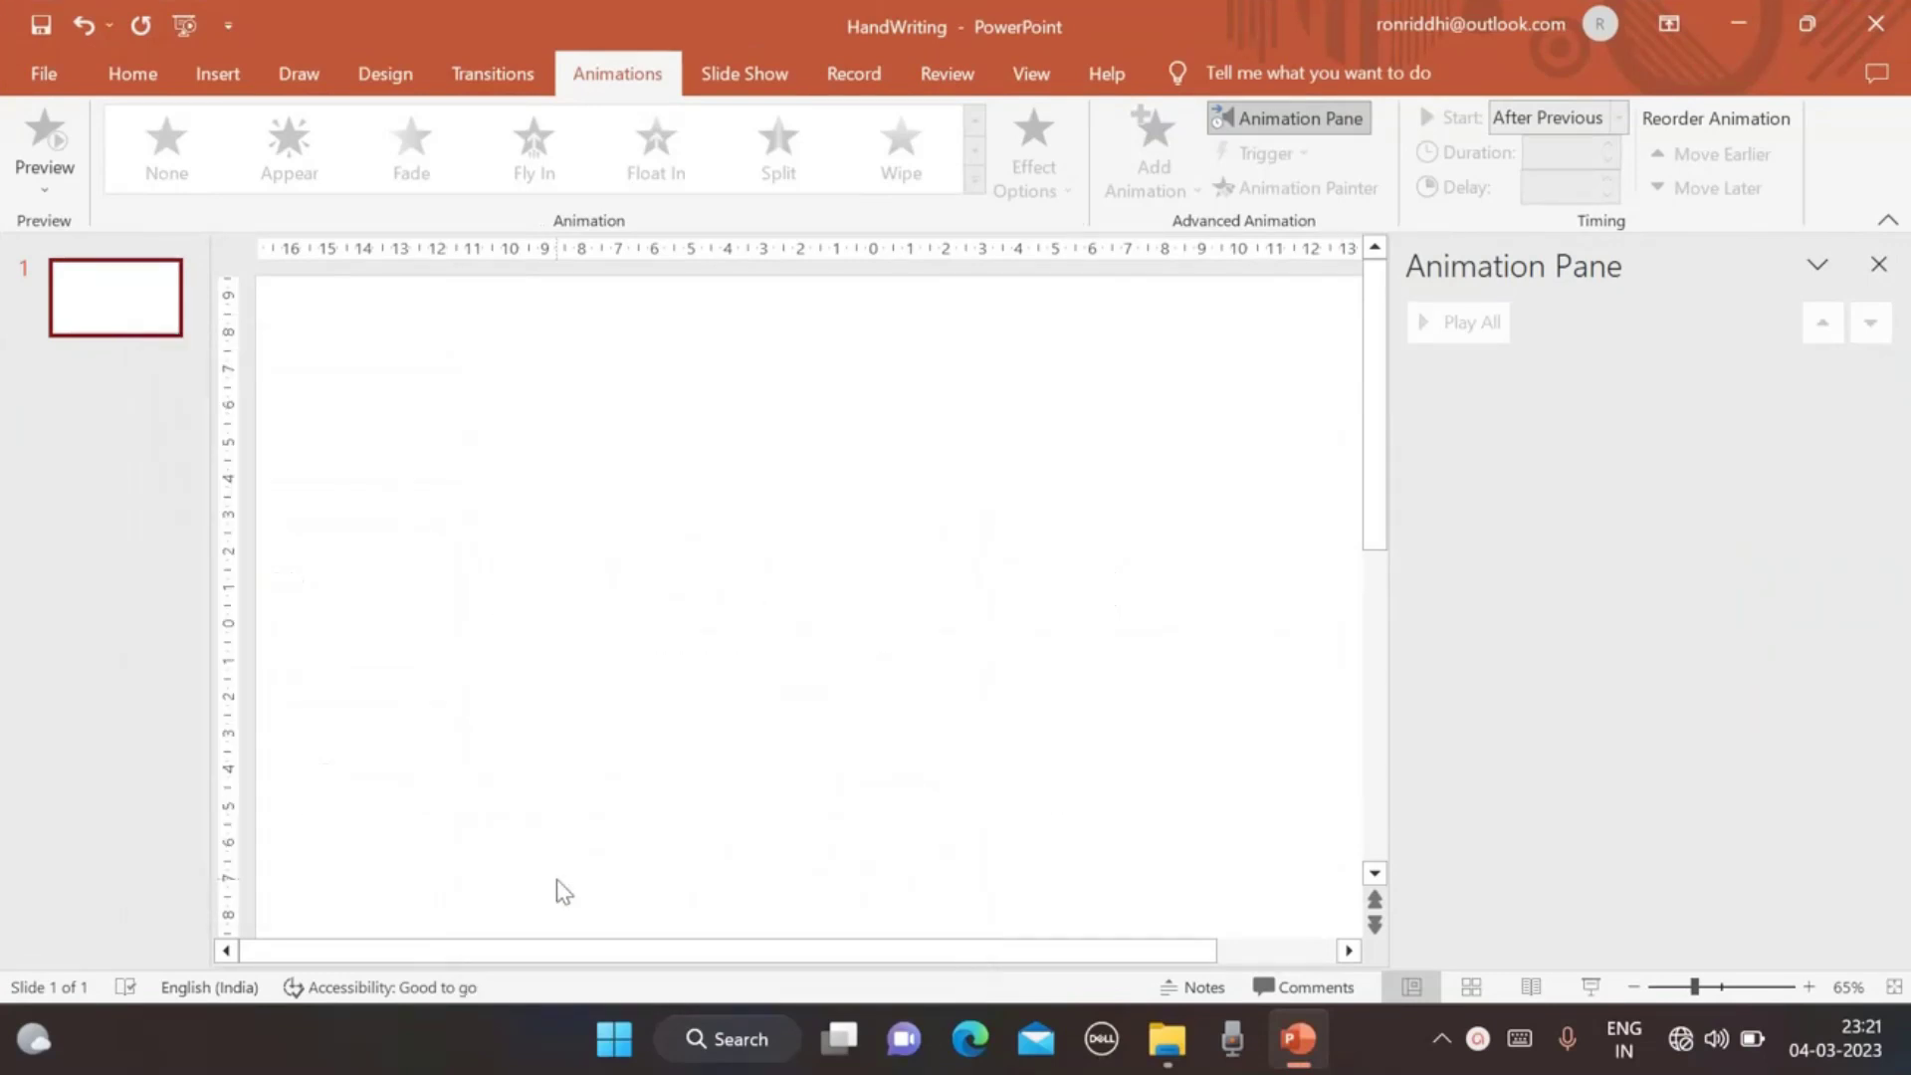
# Draw a text box in the upper middle of the slide and type 'Handwriting Text'.
pyautogui.click(219, 77)
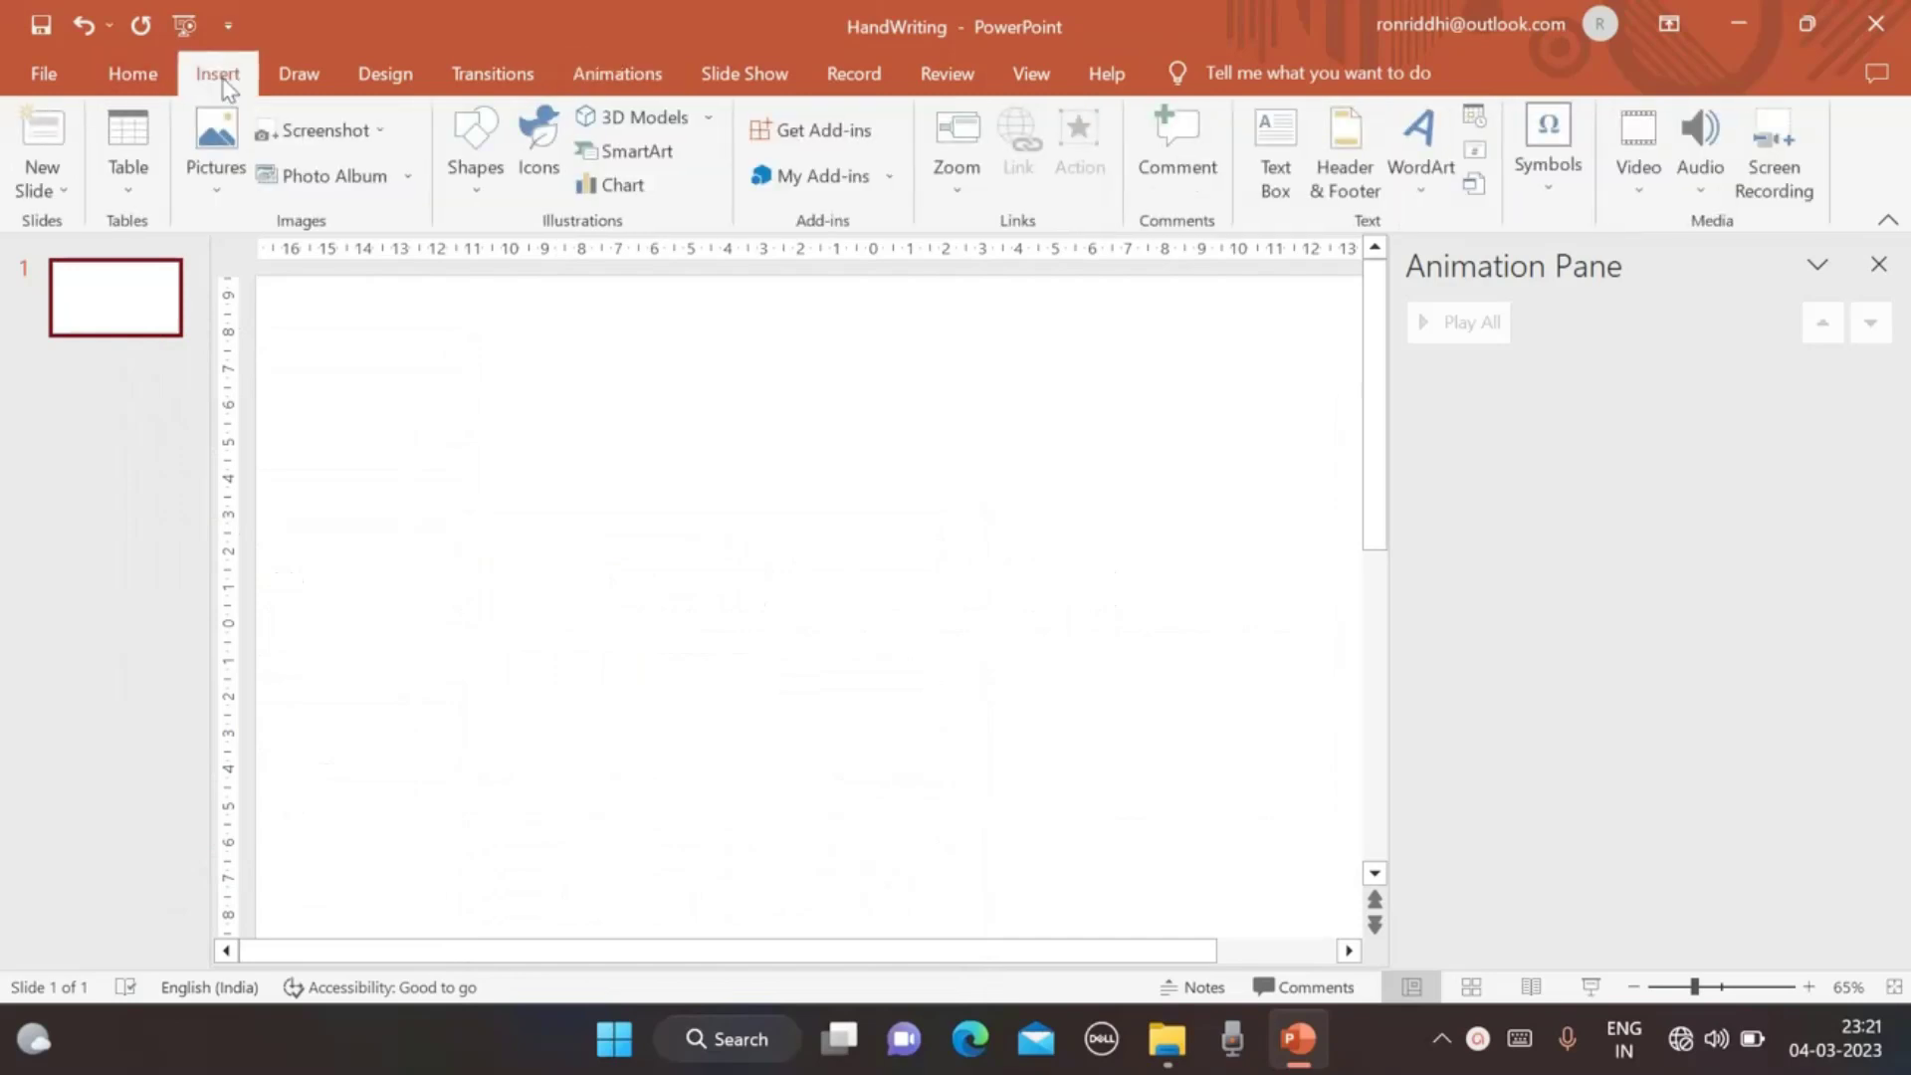
pyautogui.click(1278, 197)
pyautogui.moveTo(505, 466); pyautogui.dragTo(1020, 535)
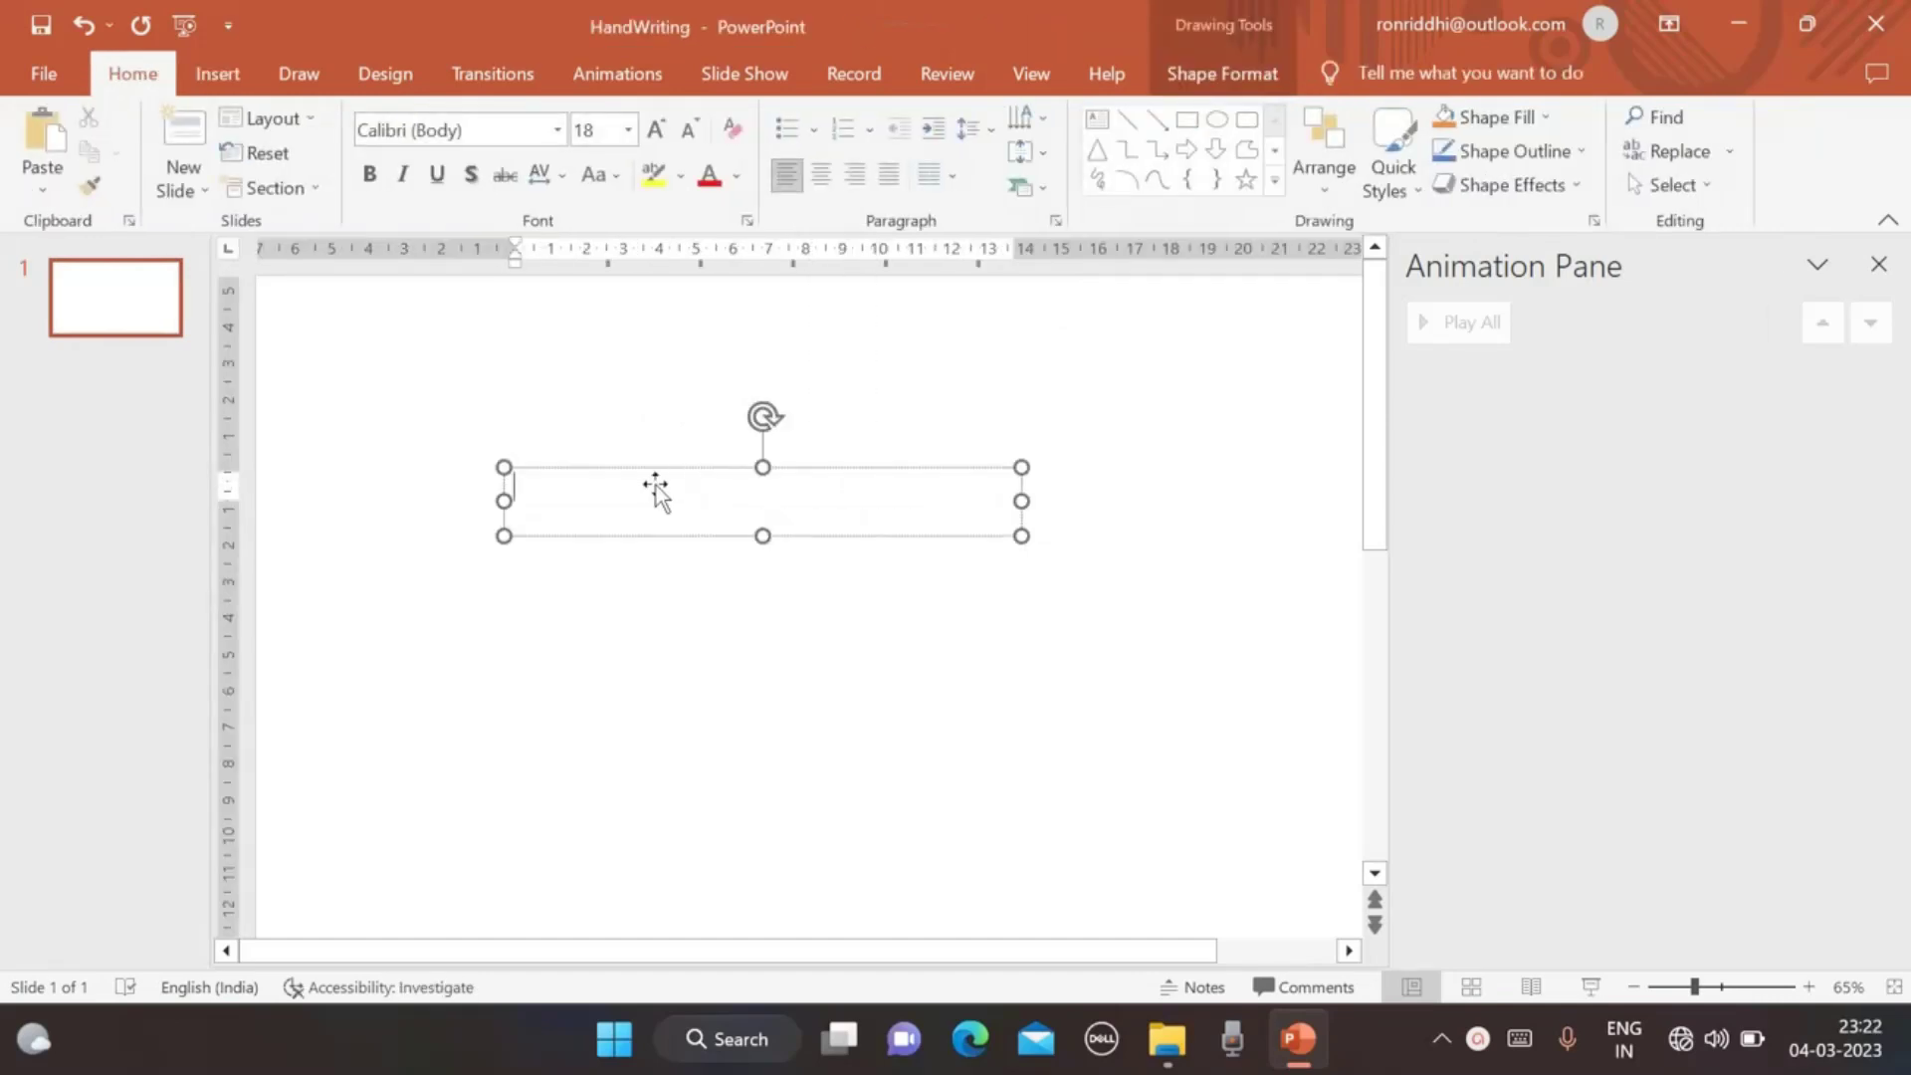
pyautogui.write('Hand')
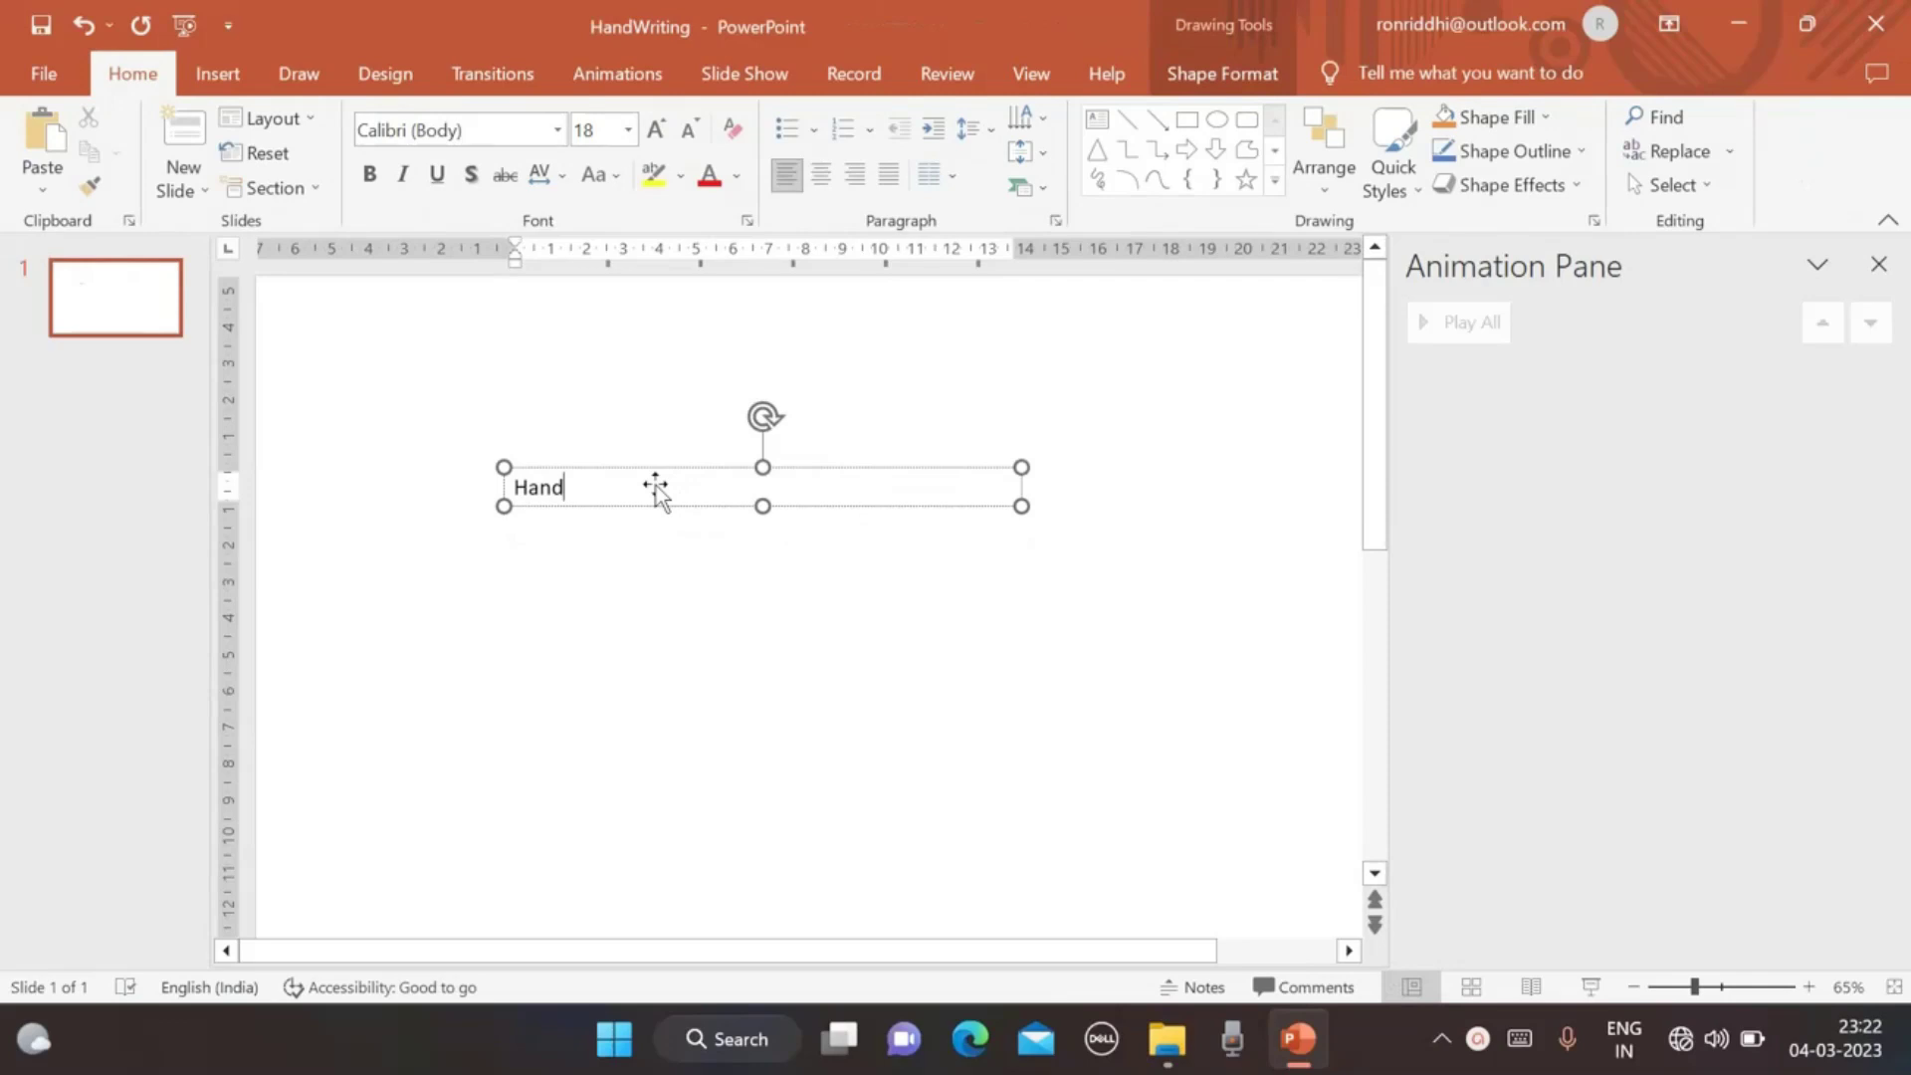
pyautogui.write('writing Text')
# Enlarge the Handwriting Text to 60 pt and widen its box.
pyautogui.moveTo(515, 487); pyautogui.dragTo(681, 487)
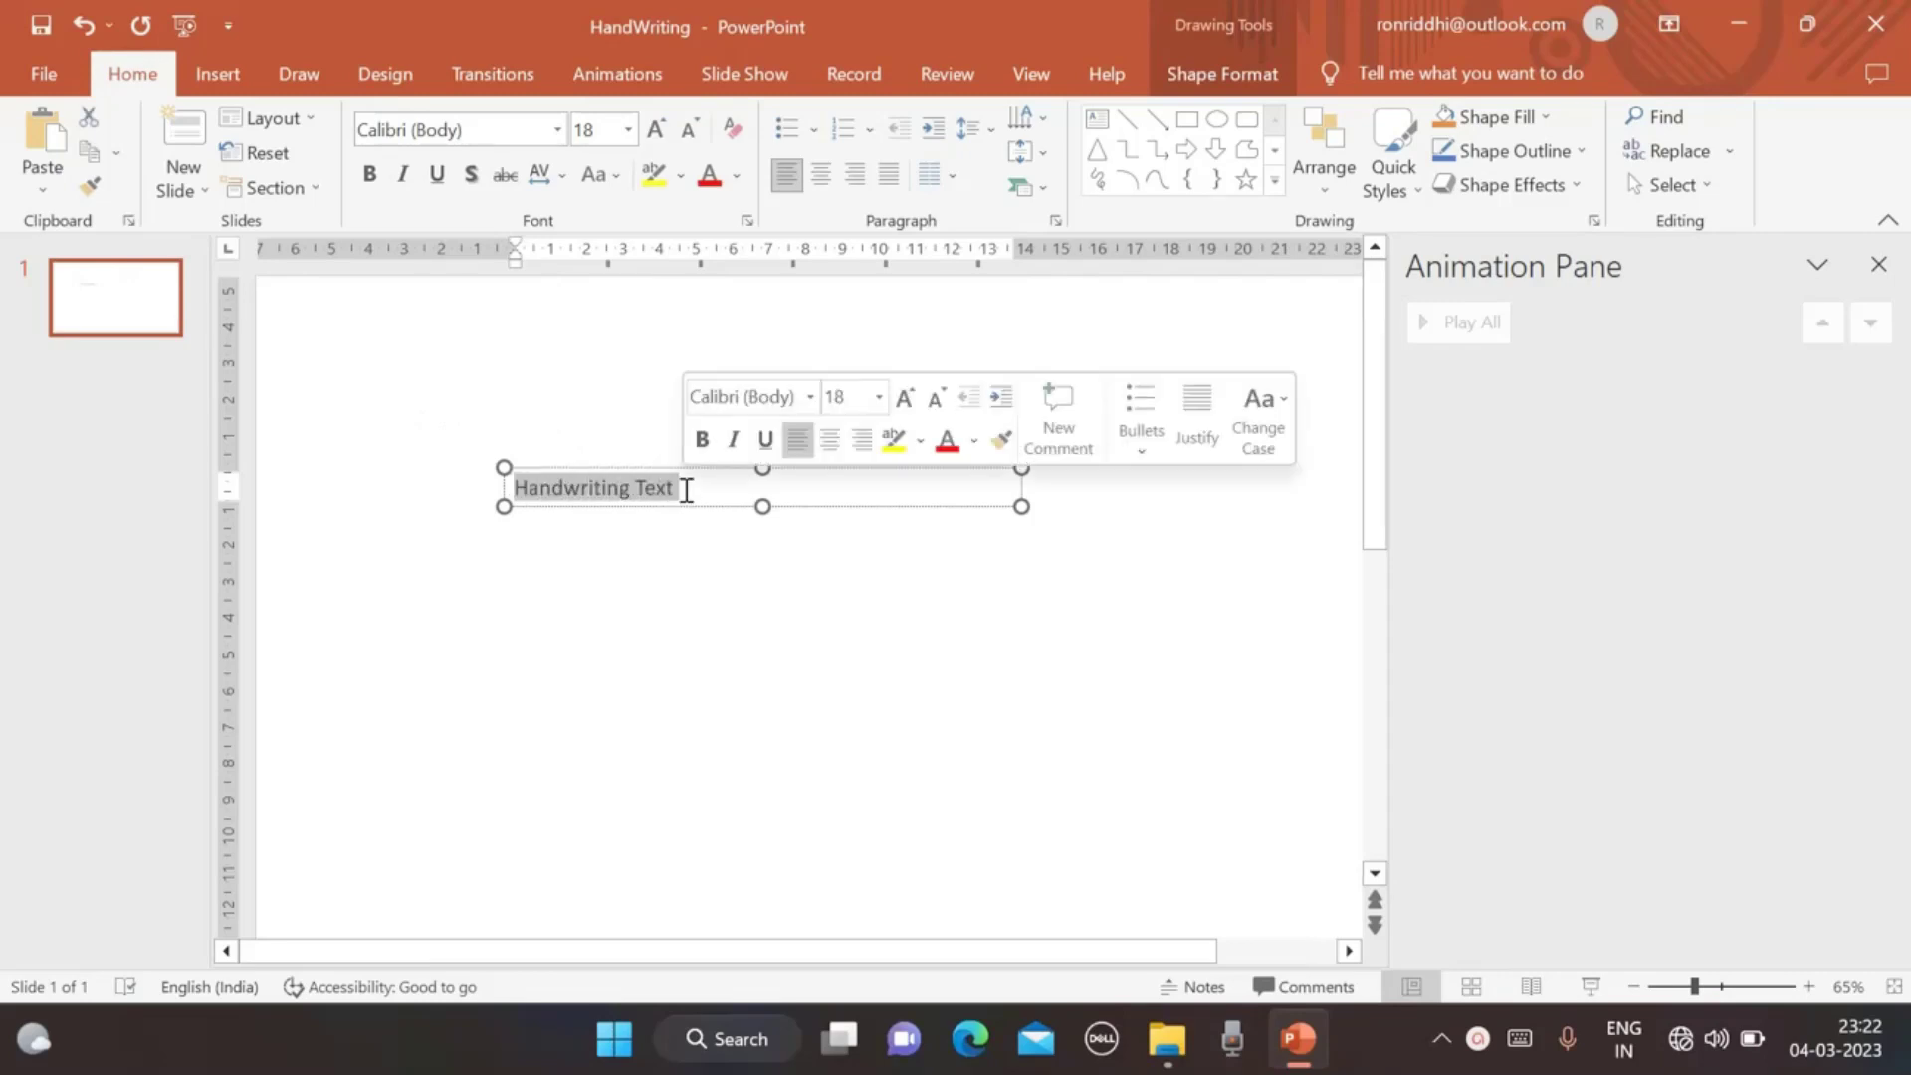
pyautogui.click(649, 134)
pyautogui.click(649, 134)
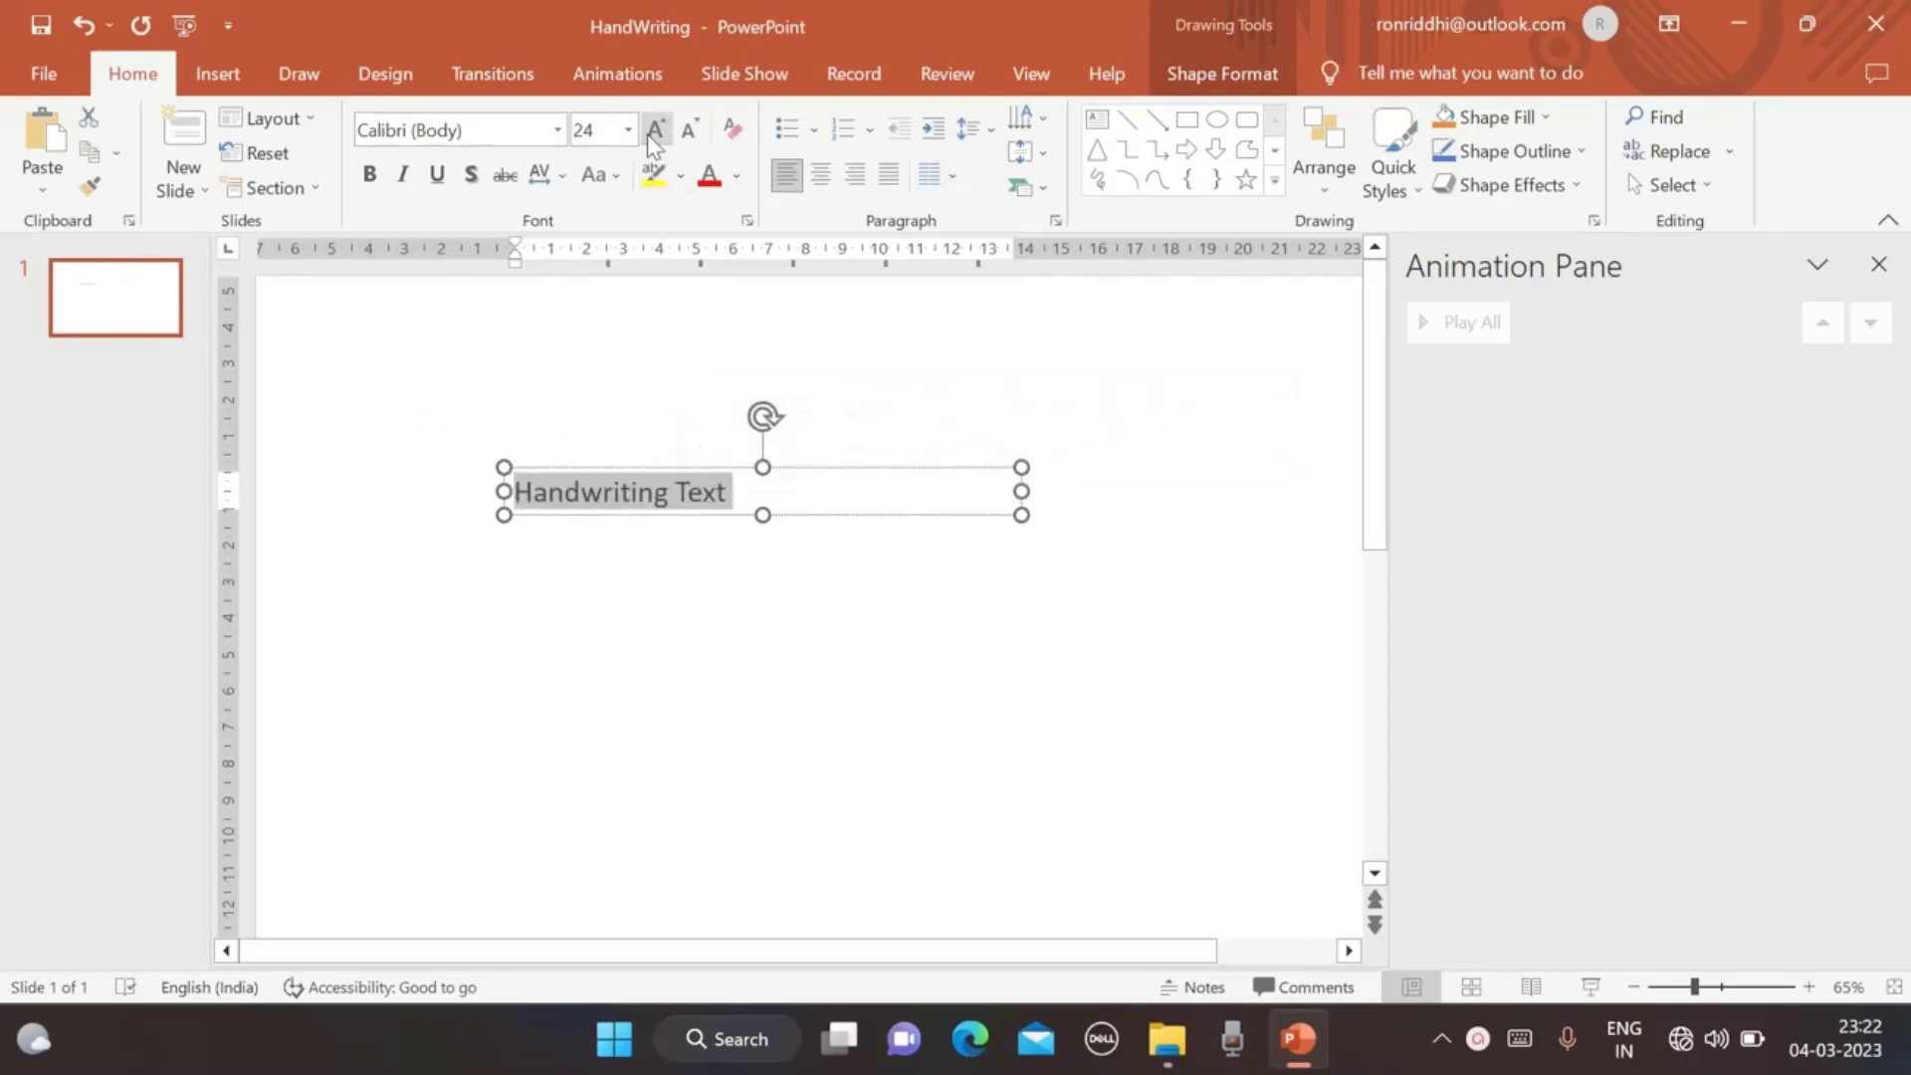
pyautogui.click(649, 134)
pyautogui.click(649, 134)
pyautogui.click(649, 134)
pyautogui.click(649, 134)
pyautogui.click(652, 134)
pyautogui.click(652, 135)
pyautogui.click(652, 134)
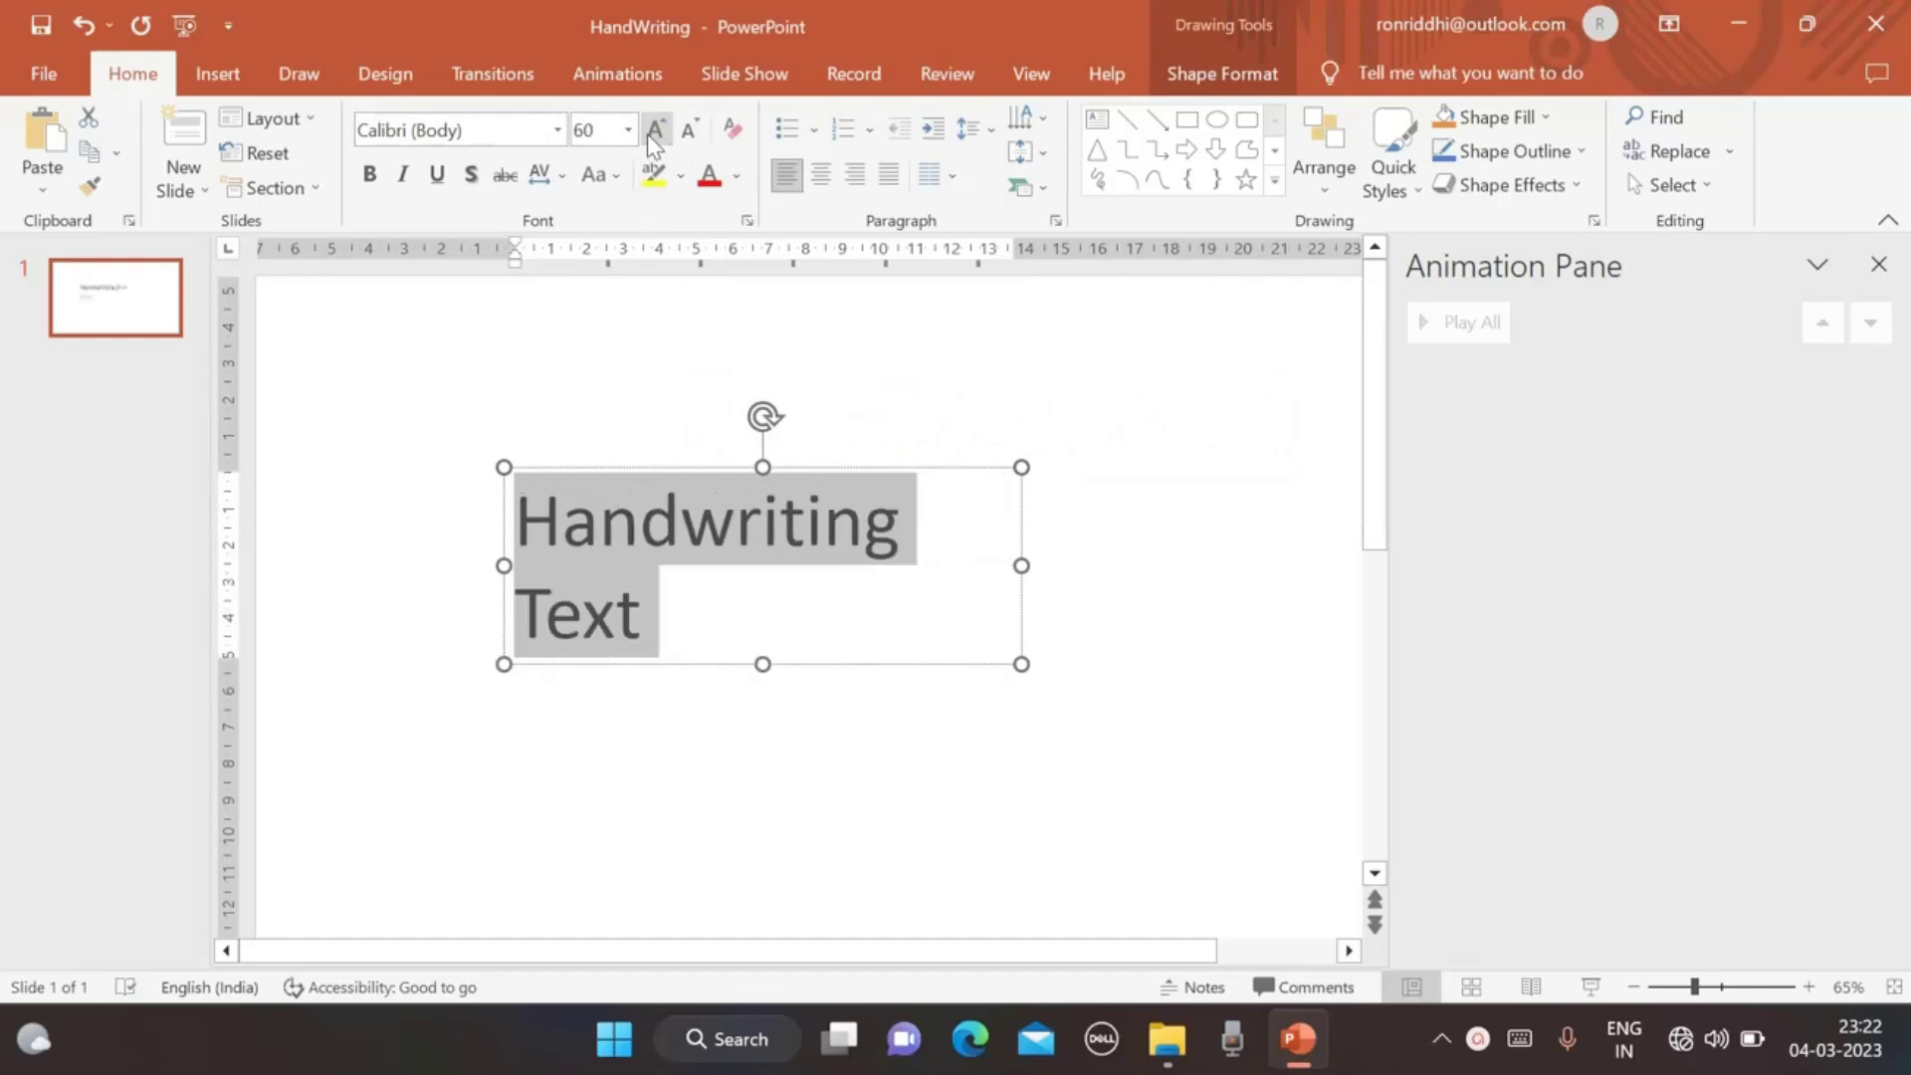
pyautogui.moveTo(1022, 565); pyautogui.dragTo(1169, 552)
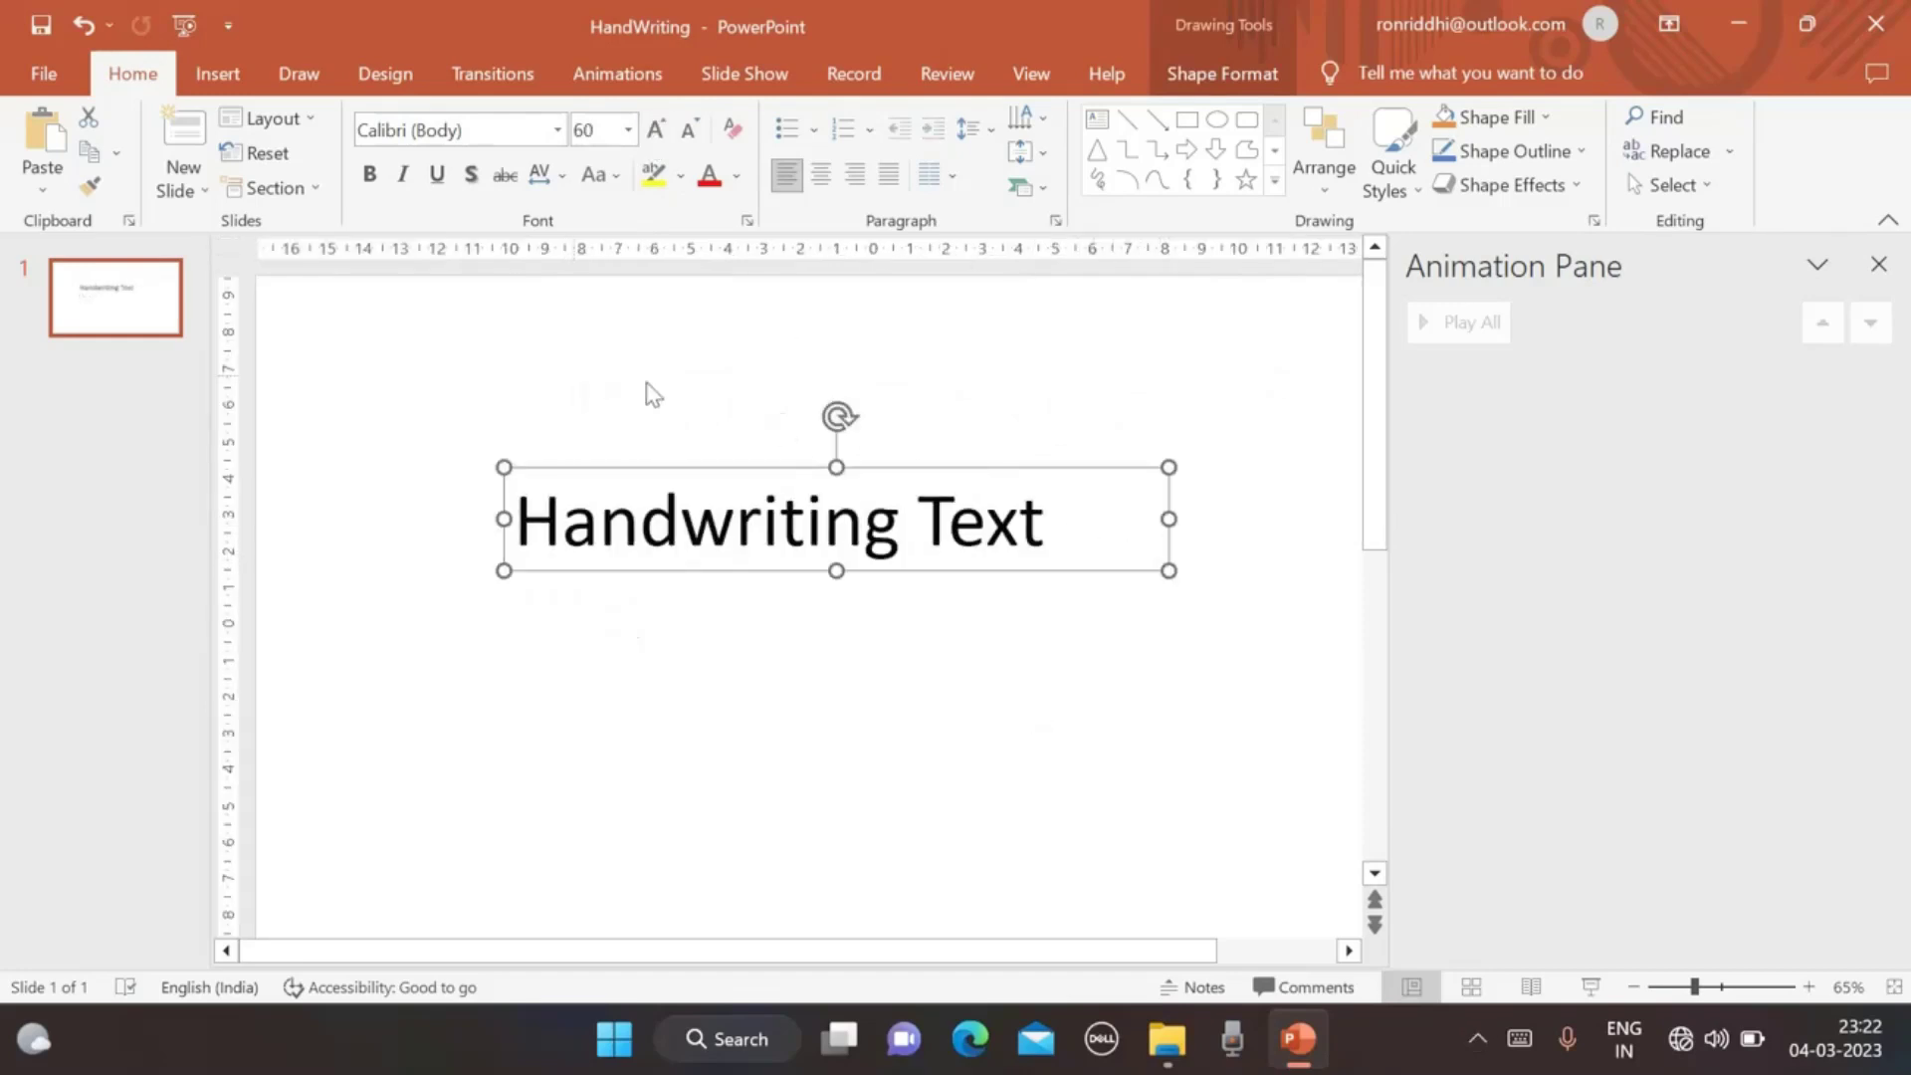
# Make the text red in the Segoe Print font.
pyautogui.moveTo(1035, 520); pyautogui.dragTo(516, 522)
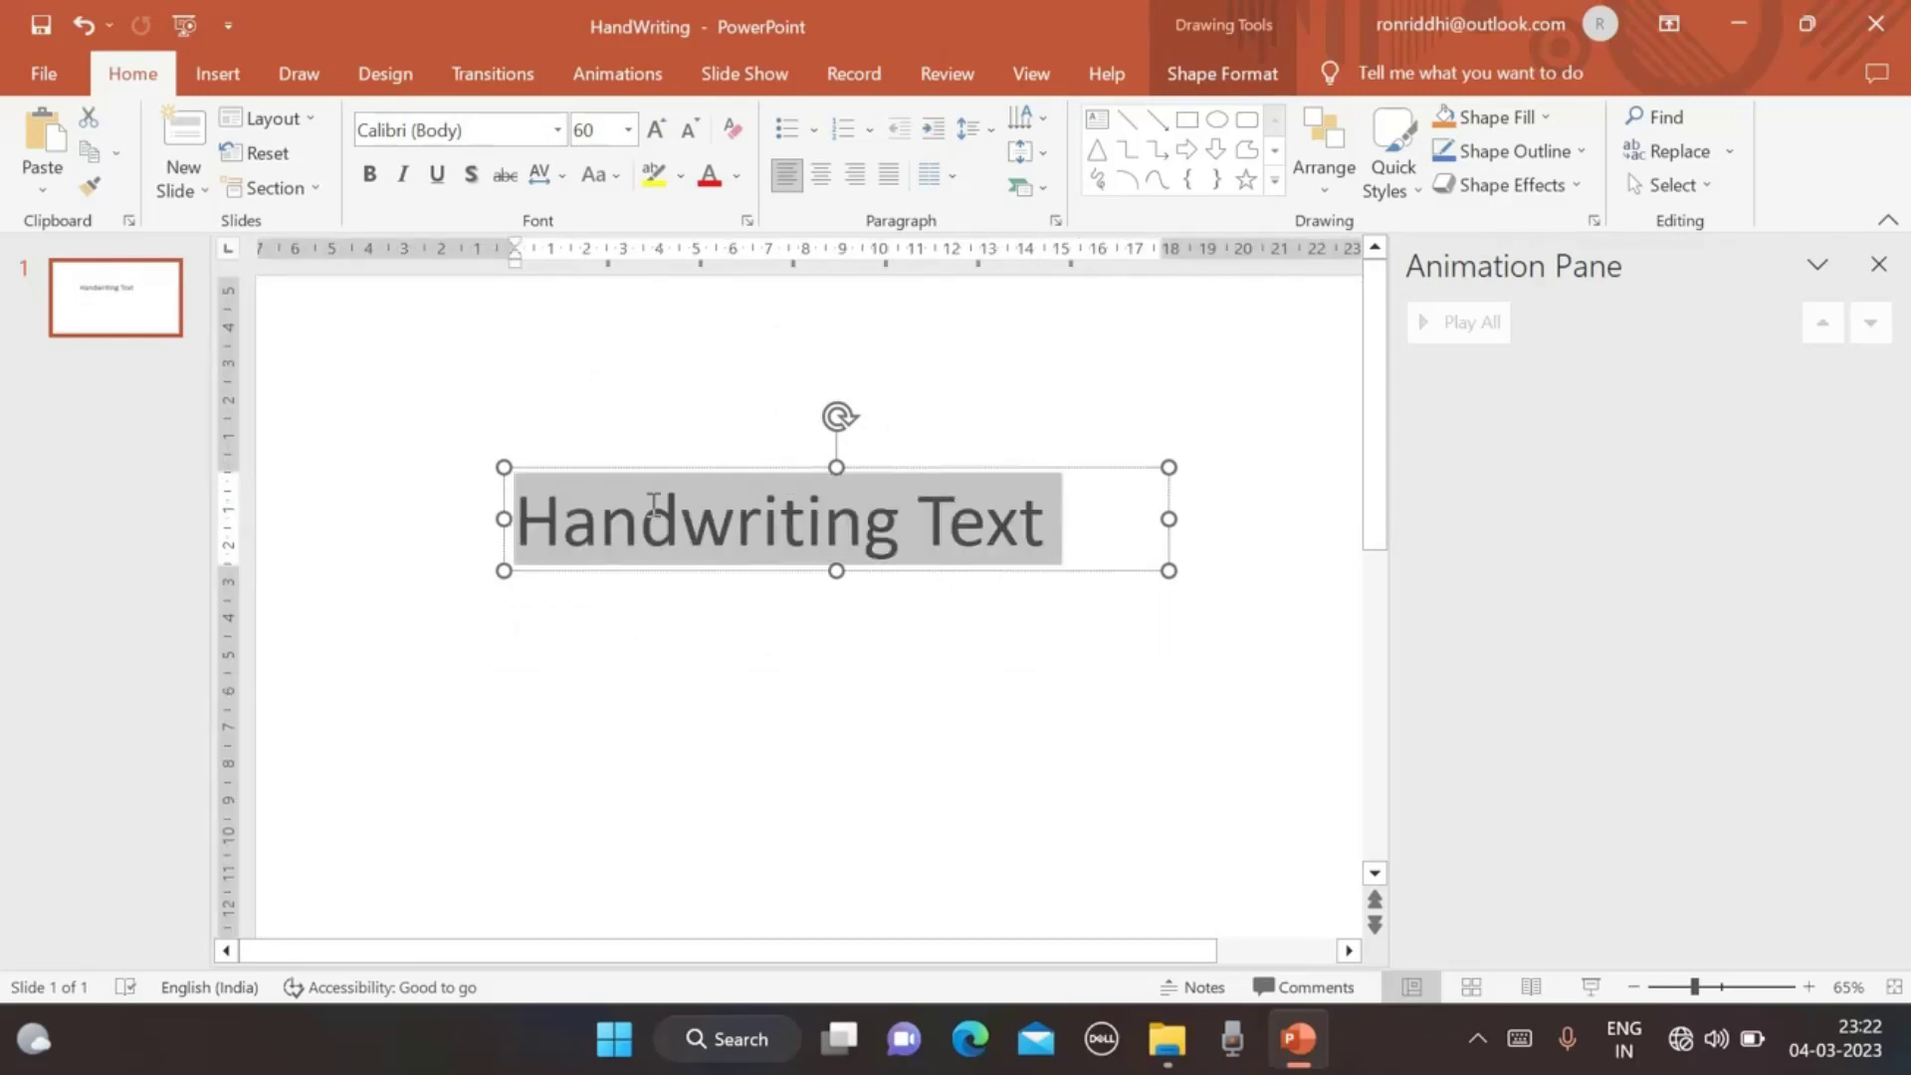
pyautogui.click(710, 179)
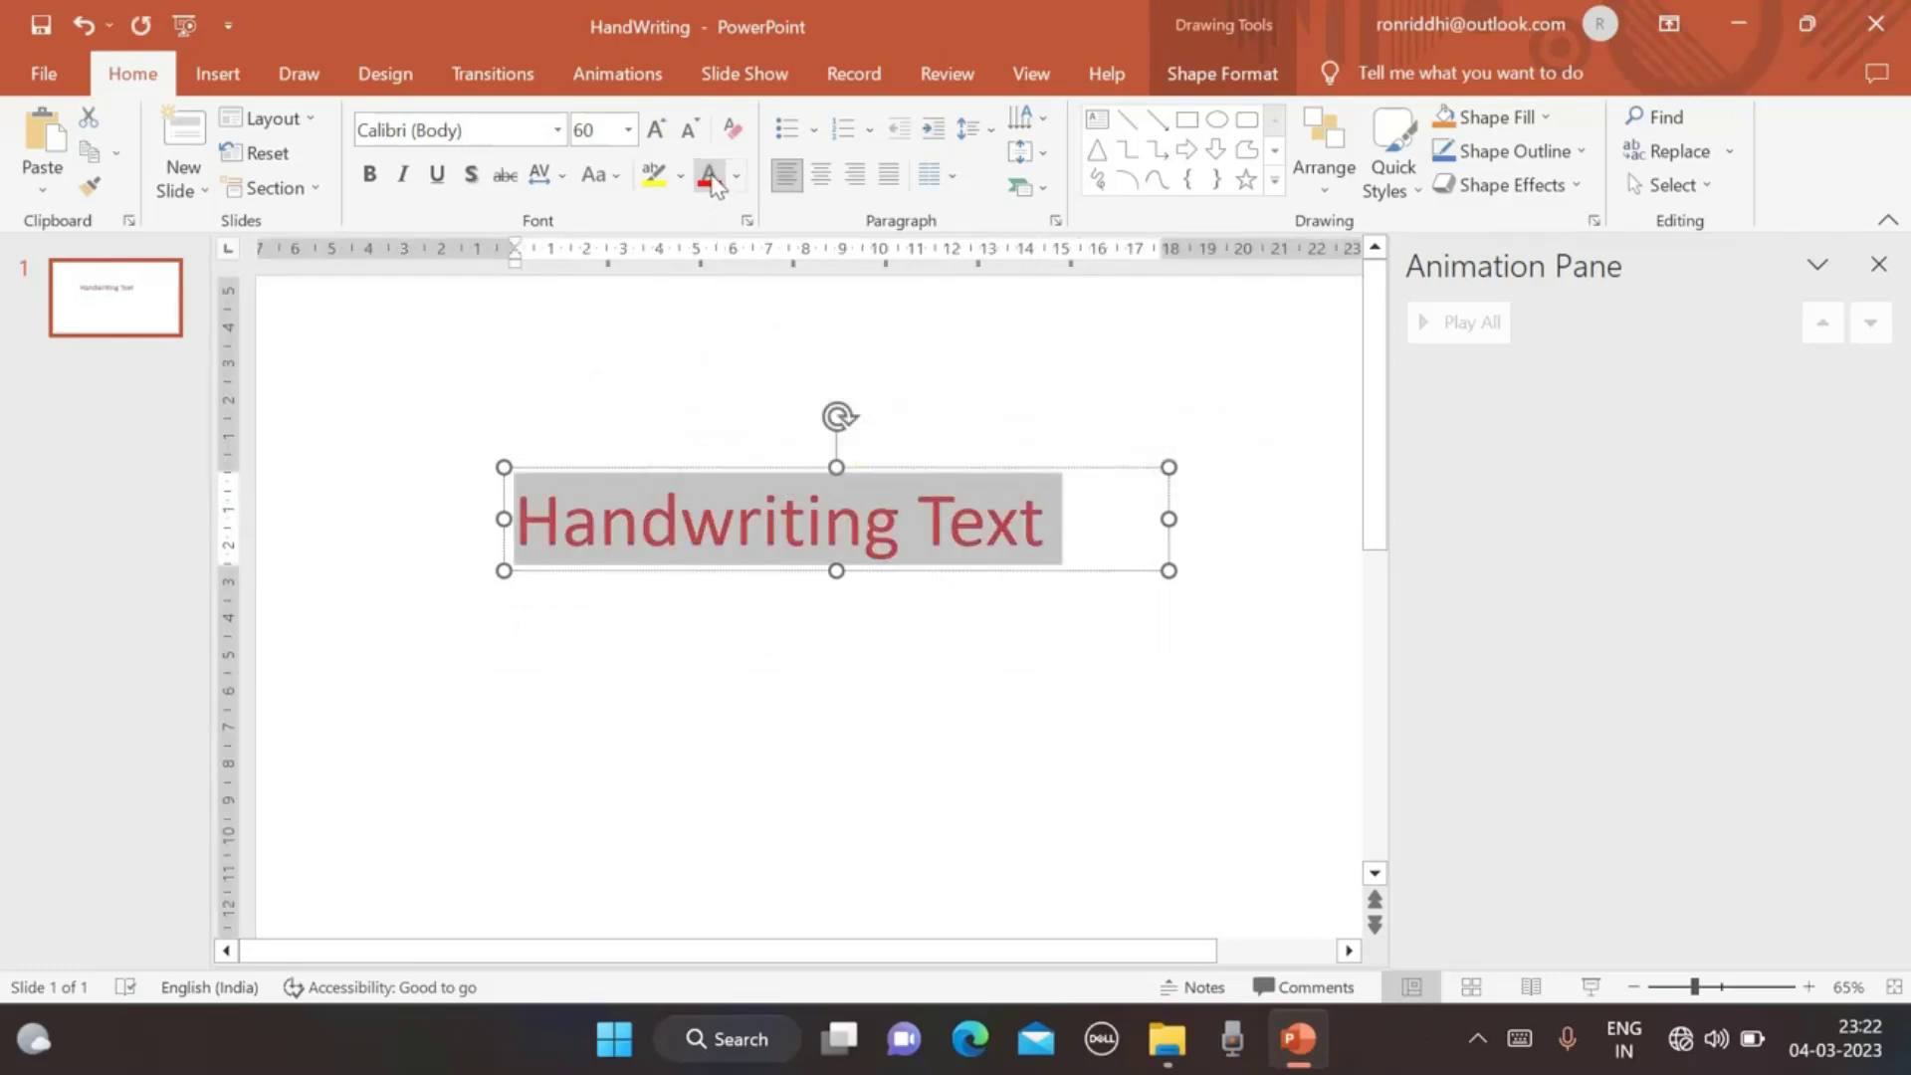
pyautogui.click(475, 133)
pyautogui.write('Segoe Print')
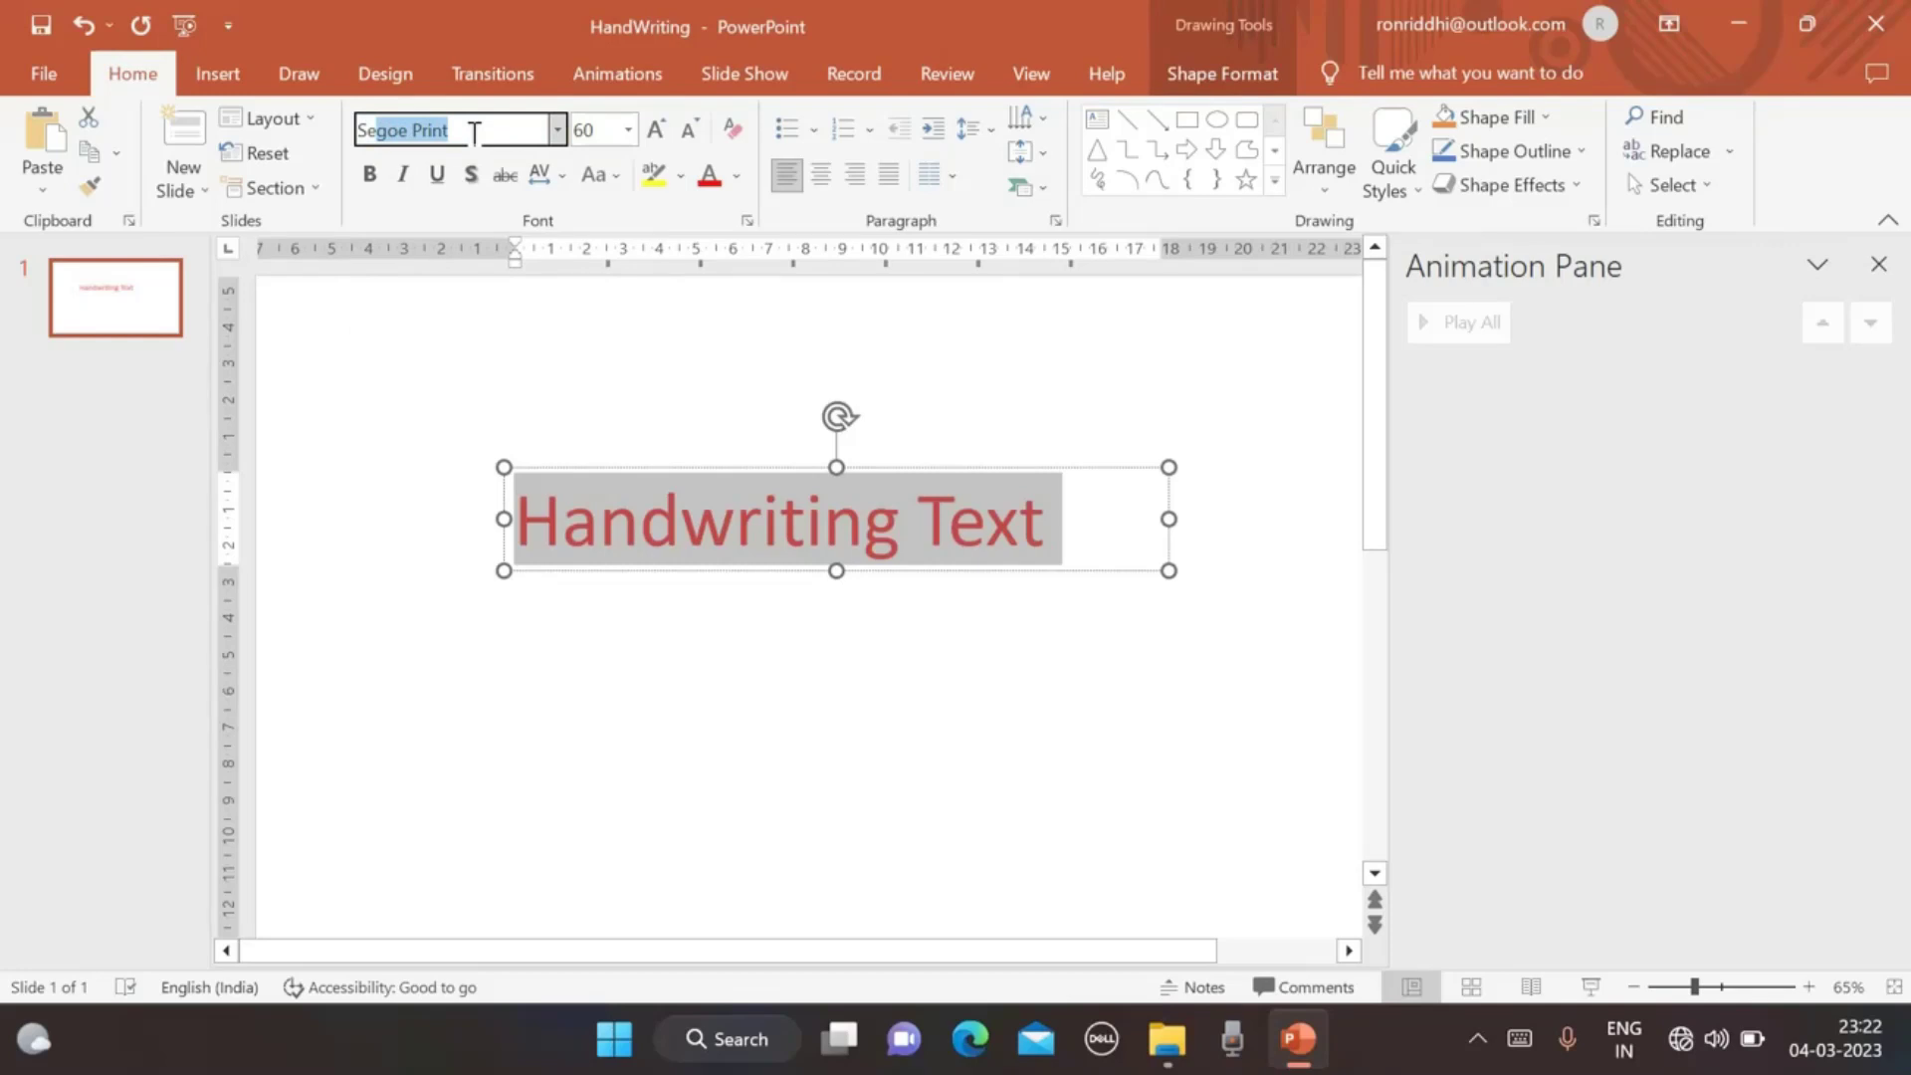
pyautogui.press('Return')
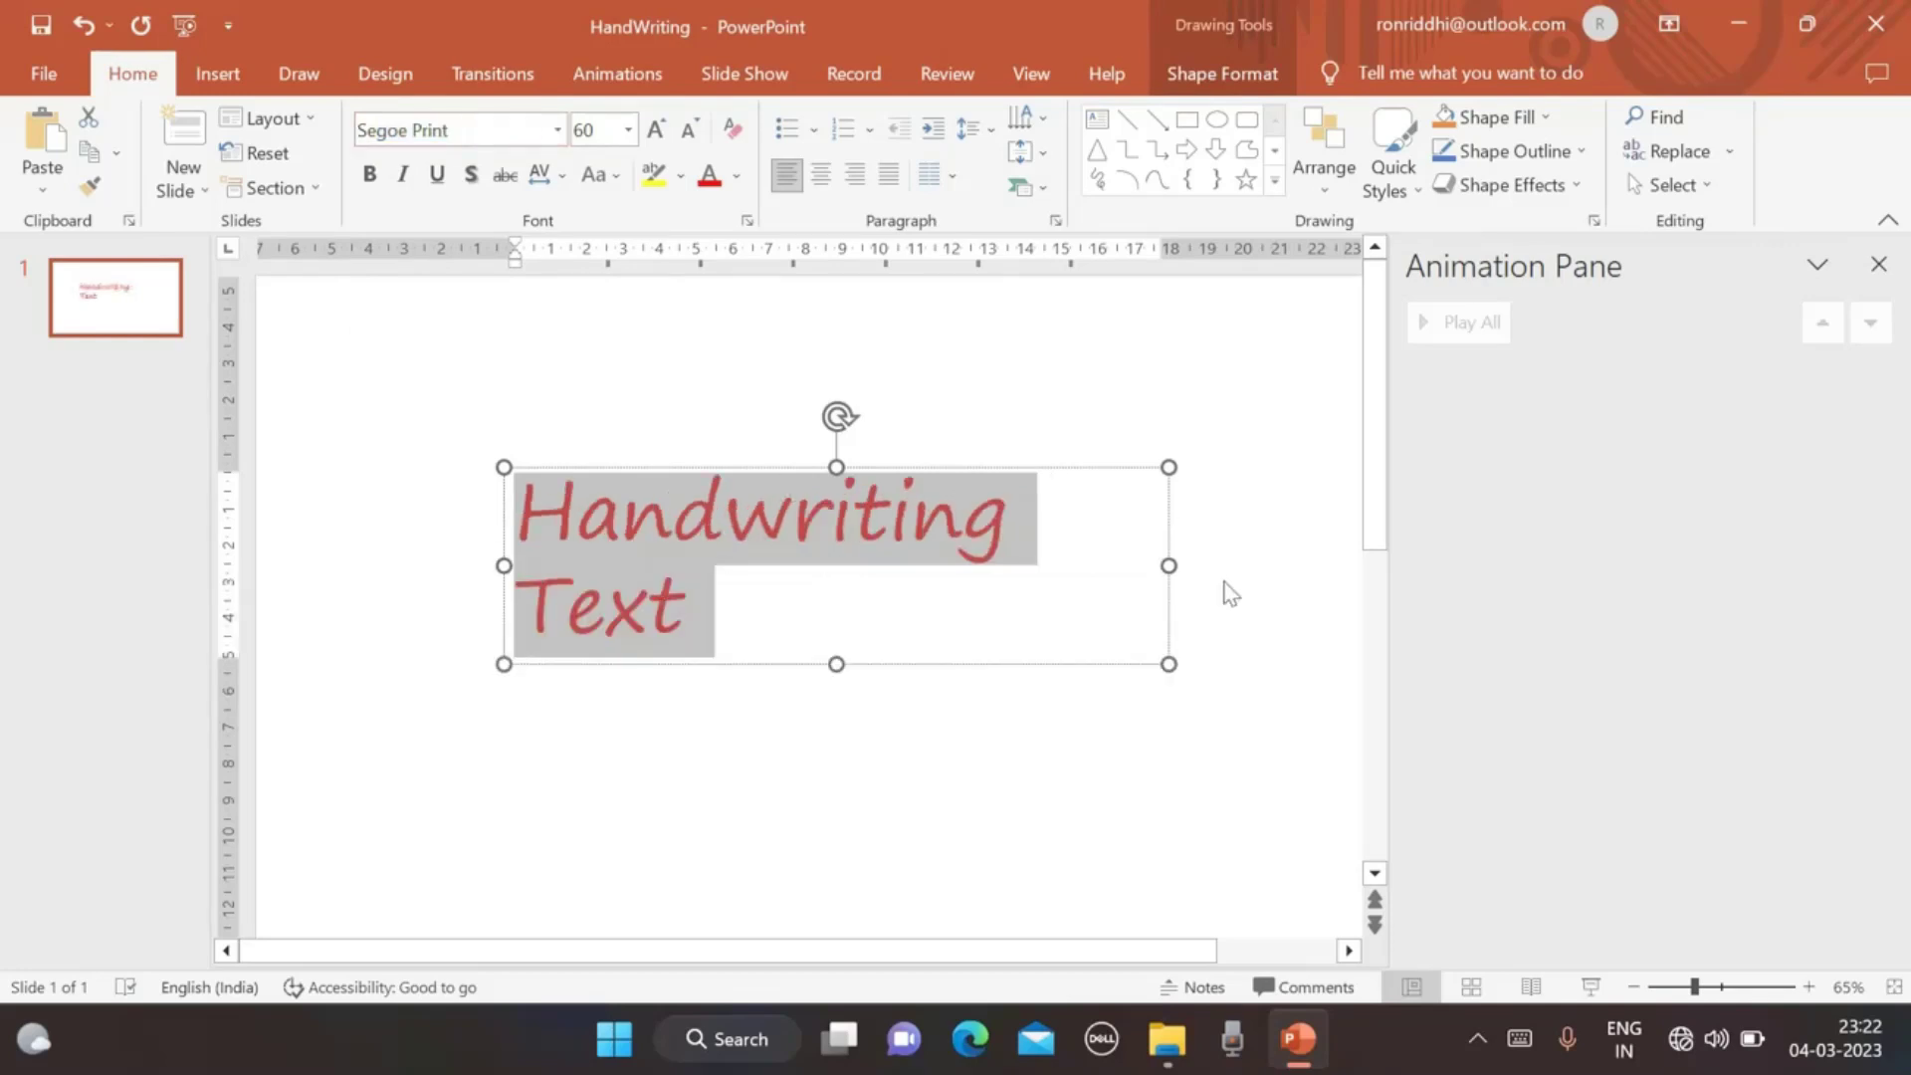
# Widen the box so the text fits one line, move it slightly left, and reselect the text.
pyautogui.moveTo(1167, 567); pyautogui.dragTo(1270, 561)
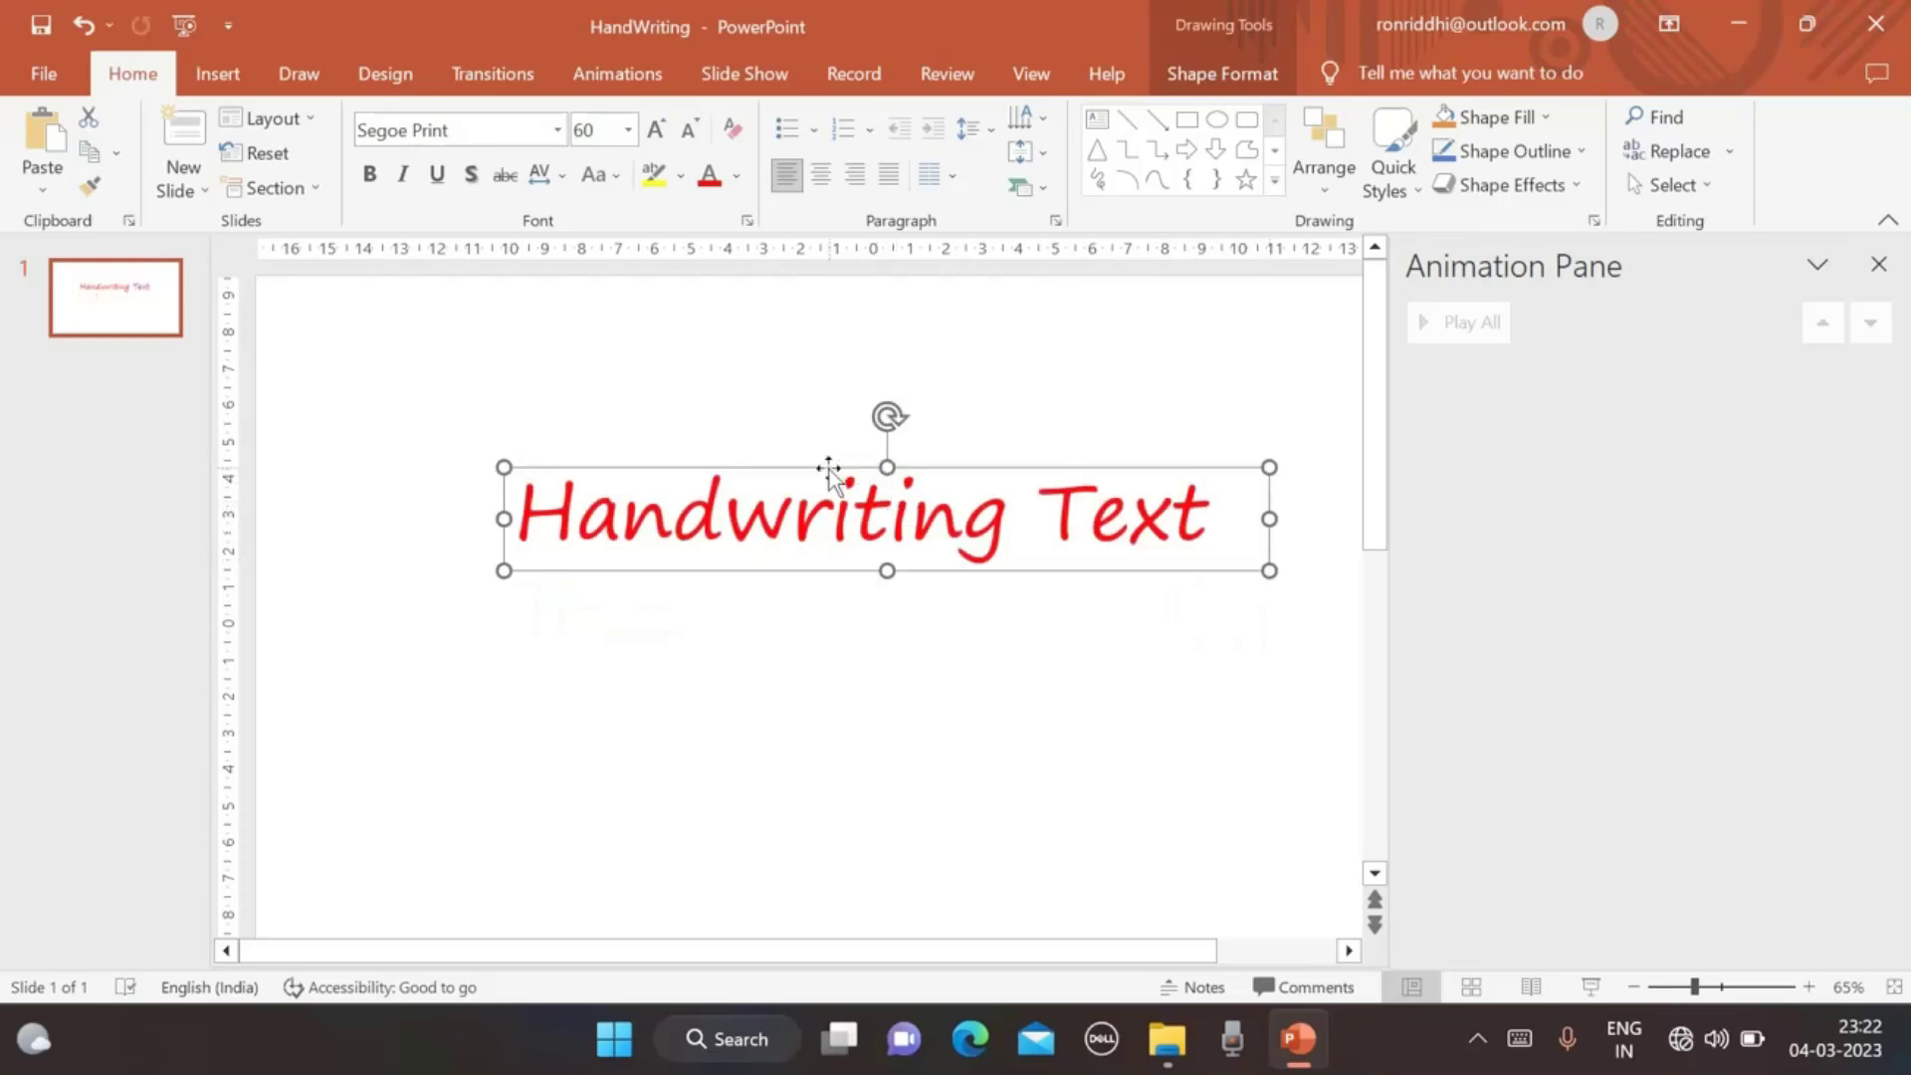
pyautogui.moveTo(813, 468); pyautogui.dragTo(710, 482)
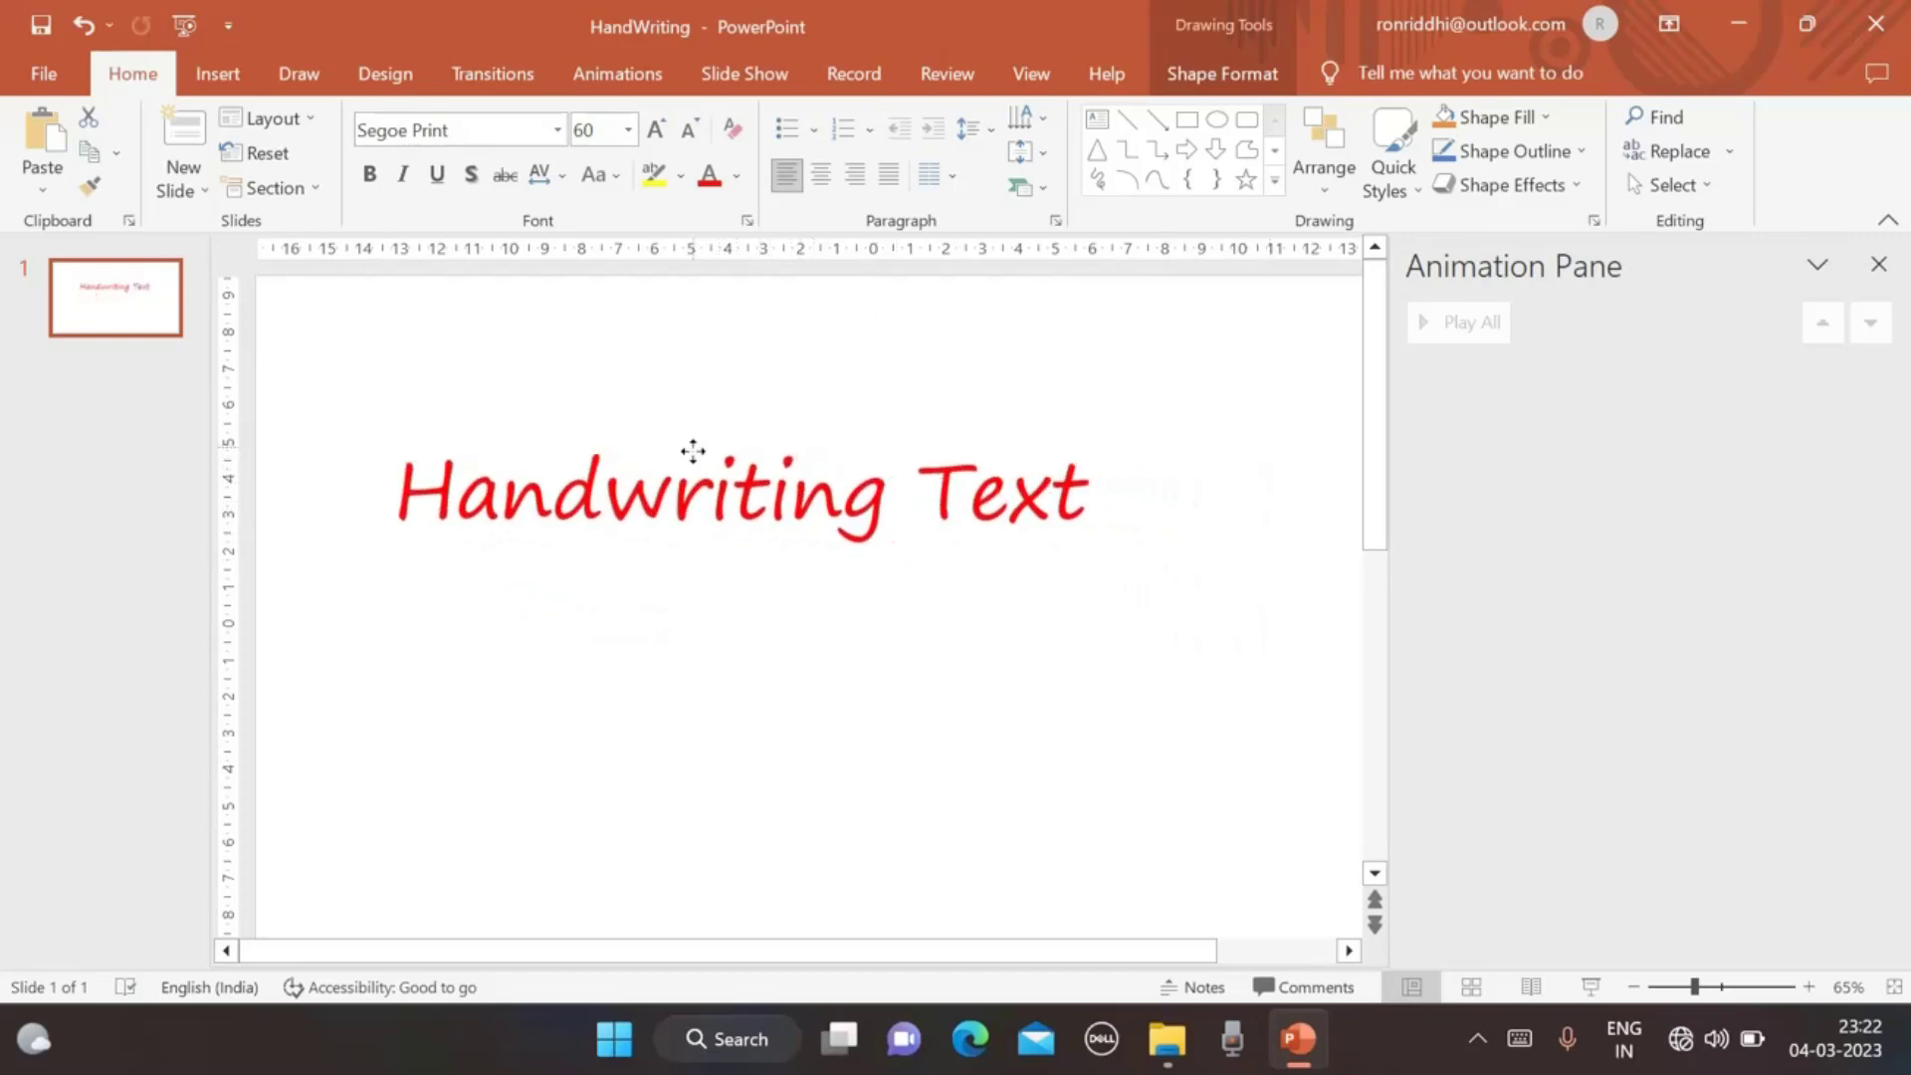
pyautogui.click(836, 615)
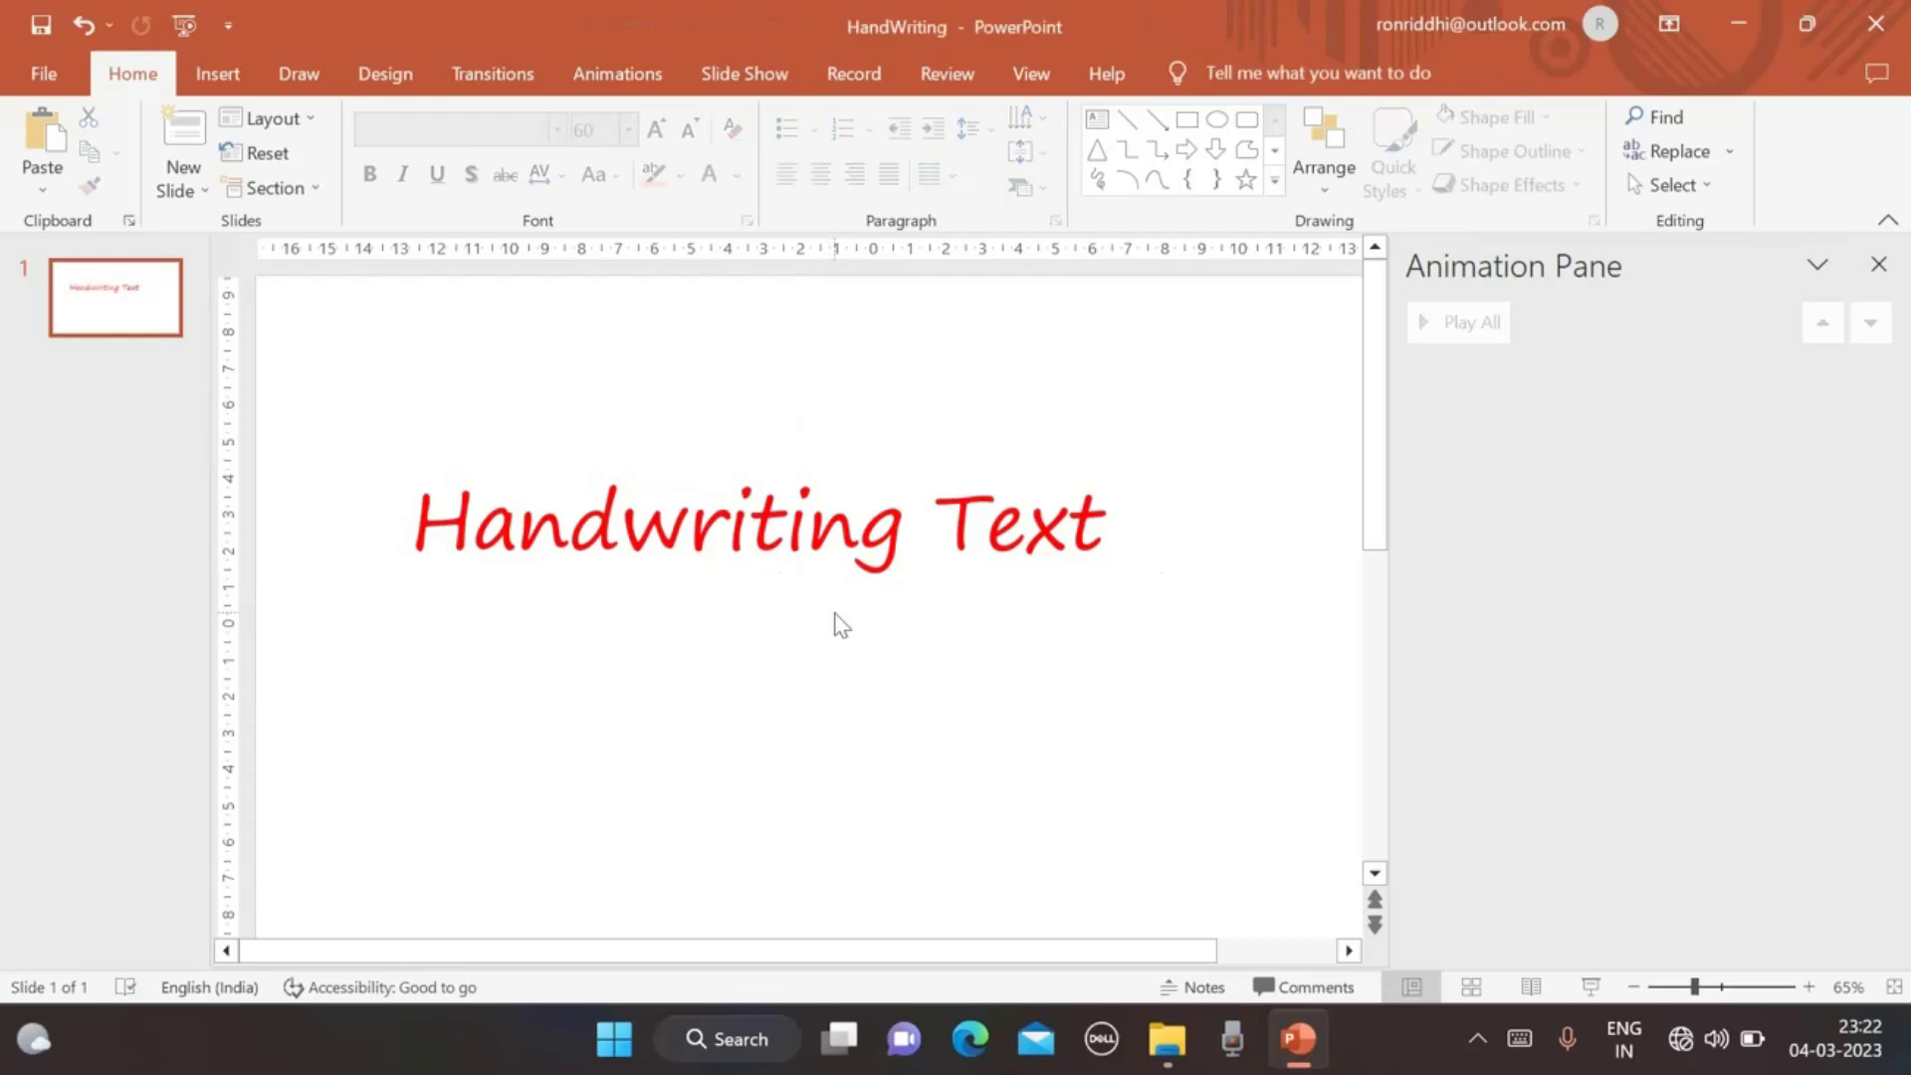
pyautogui.click(518, 517)
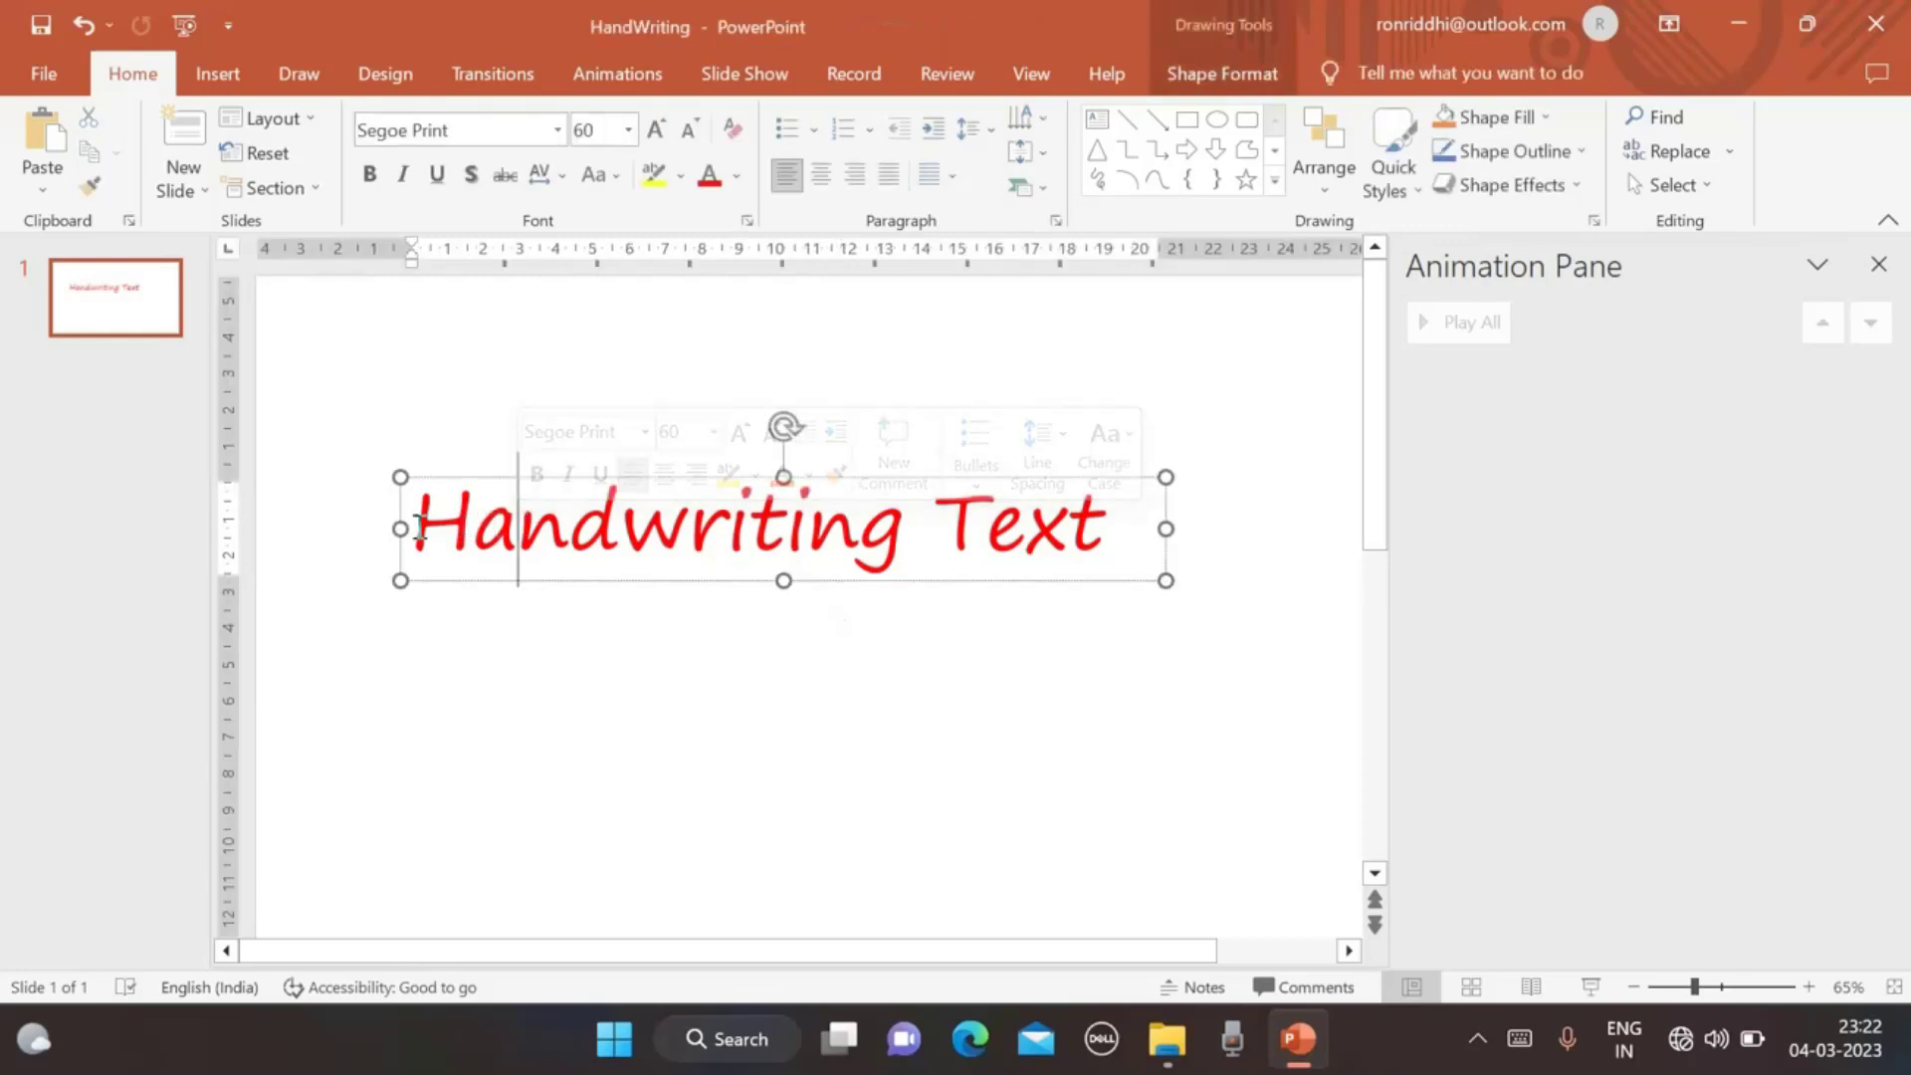
pyautogui.moveTo(418, 528); pyautogui.dragTo(1070, 520)
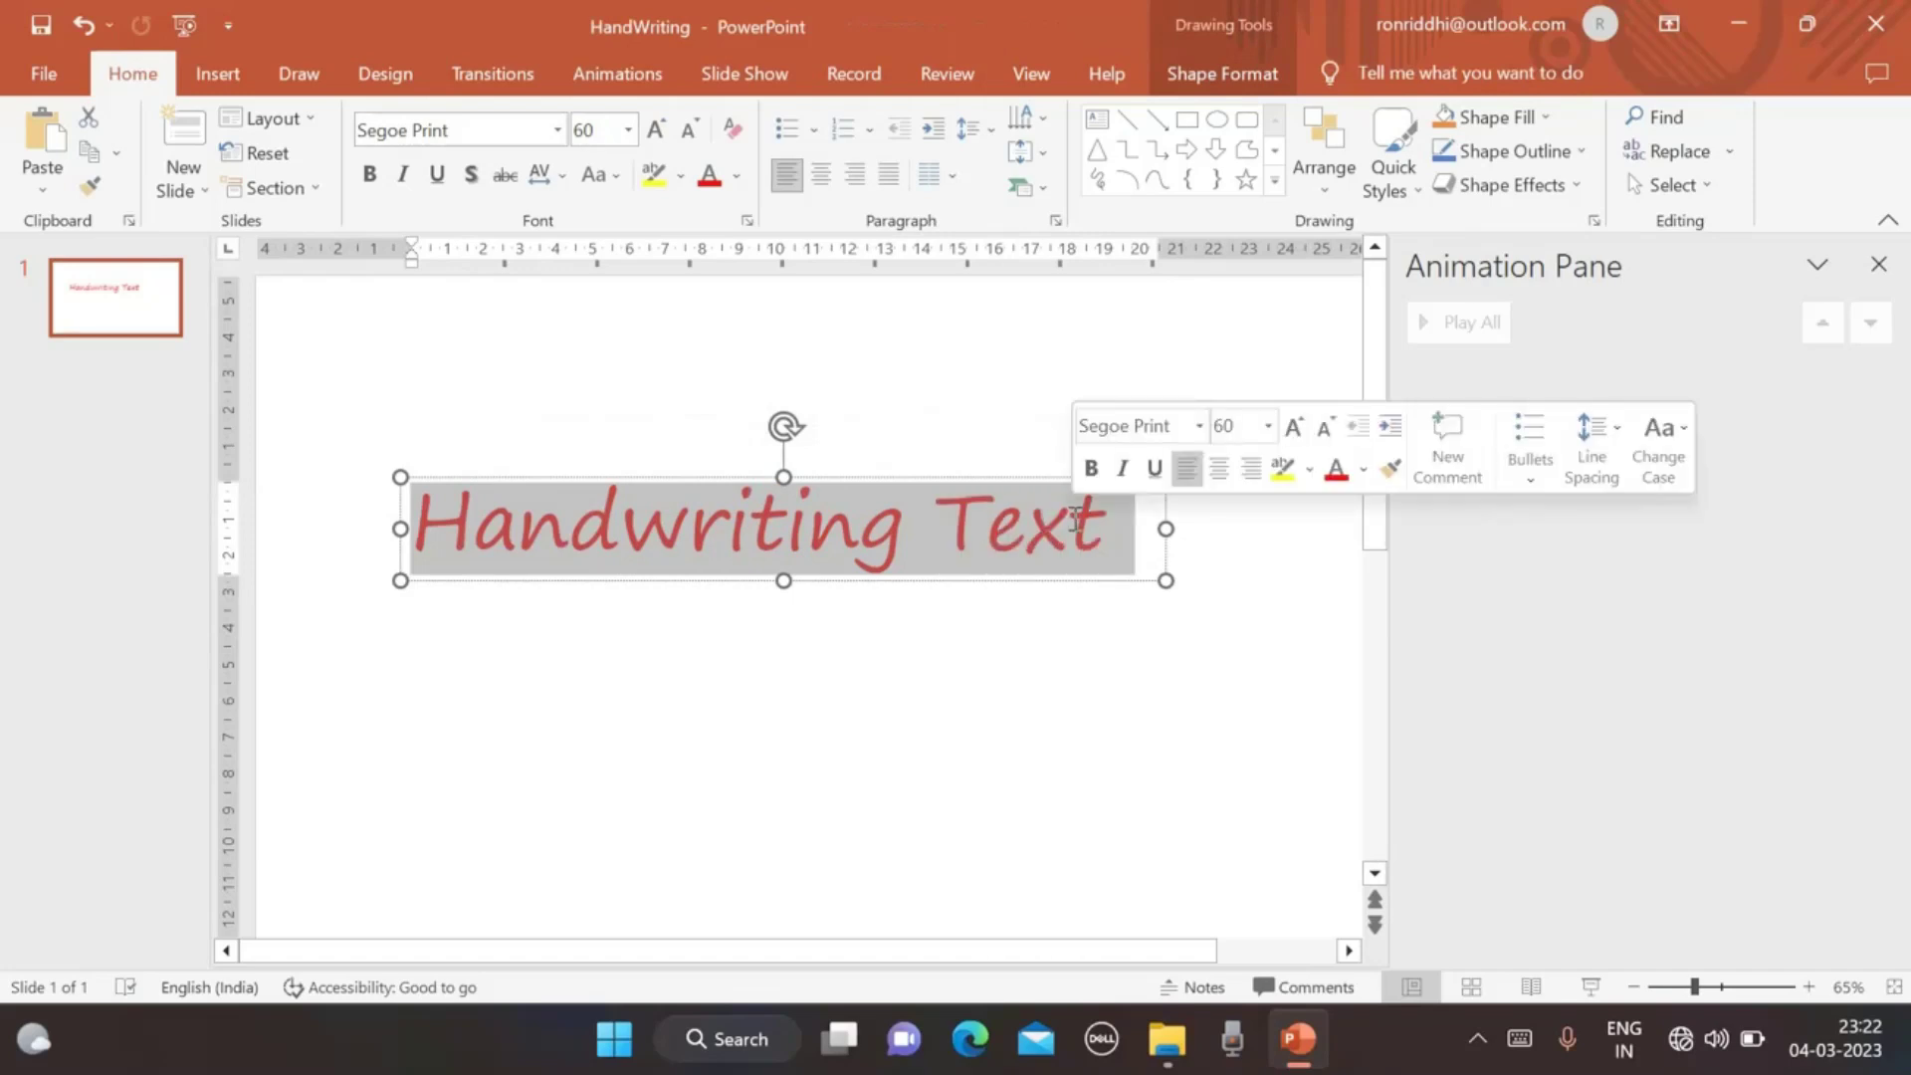
# Apply a Fade entrance animation to the Handwriting Text box.
pyautogui.click(617, 73)
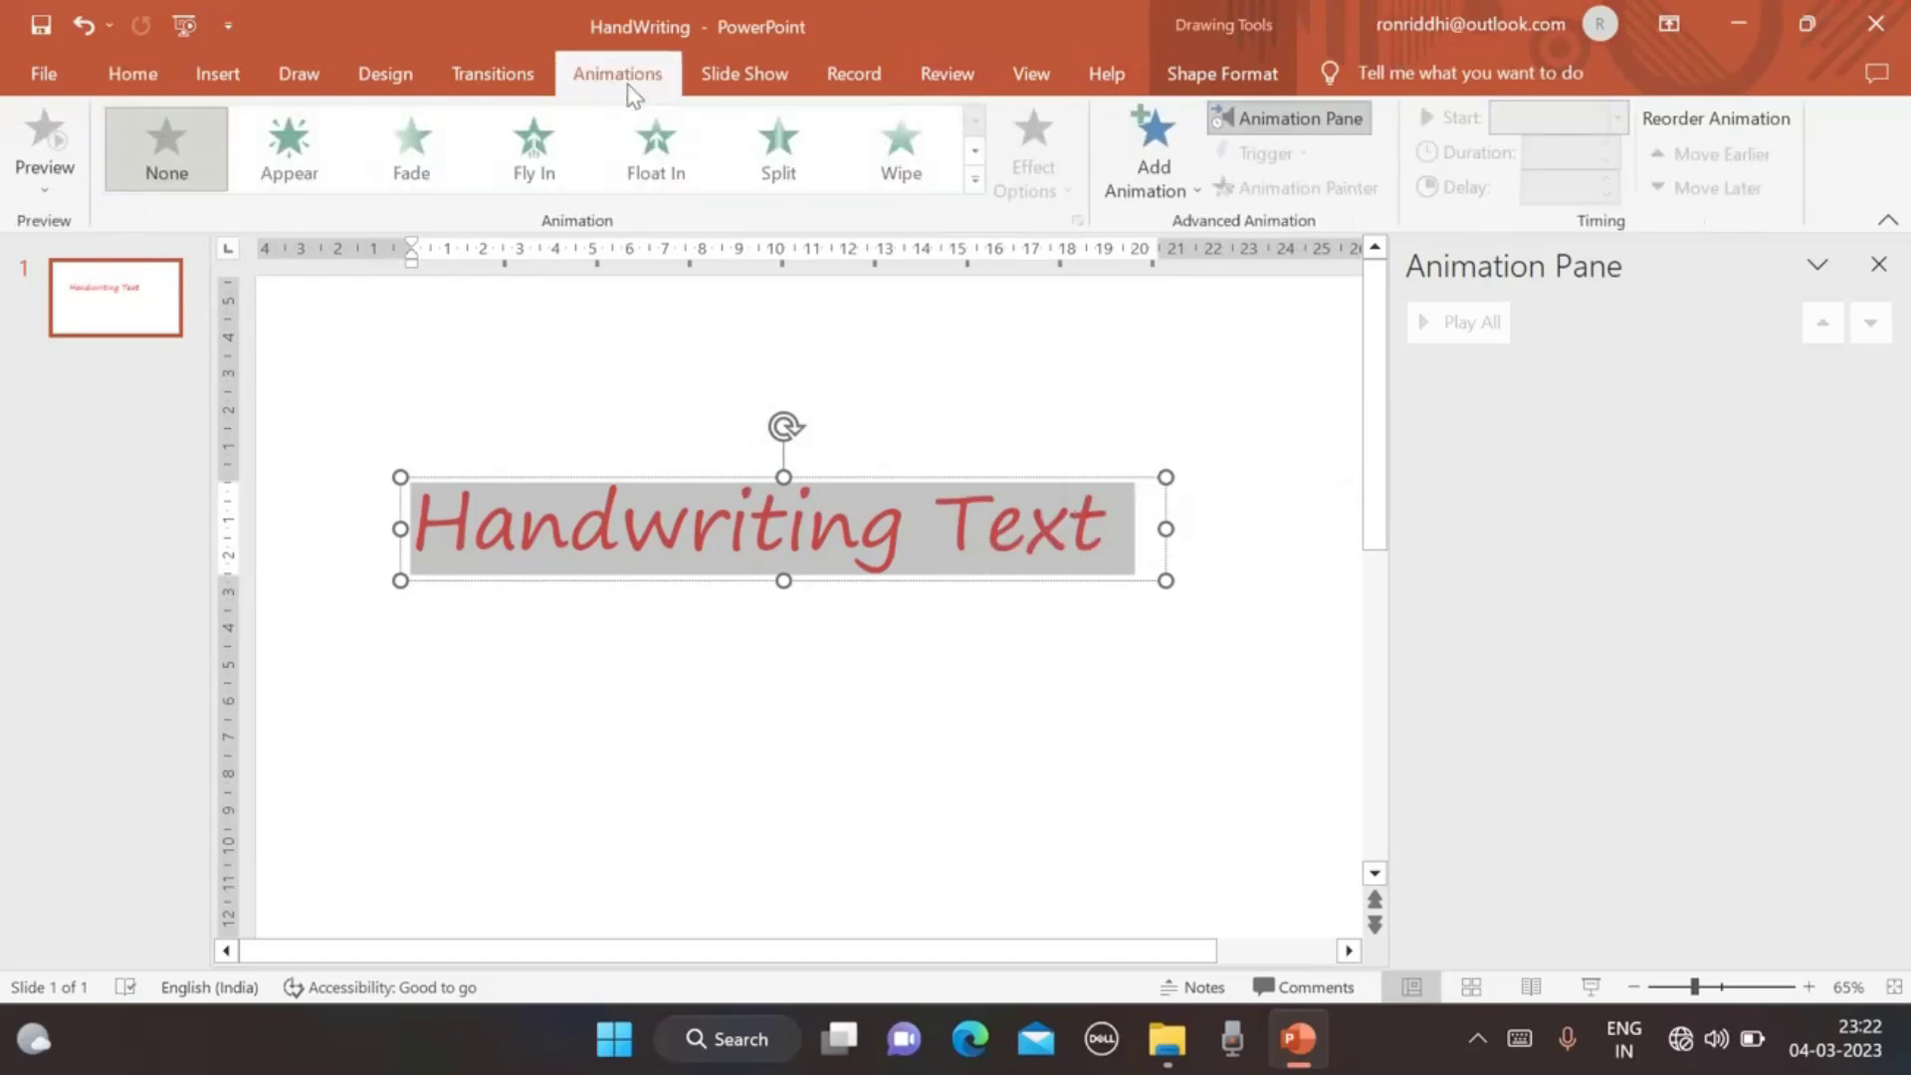
pyautogui.click(1198, 191)
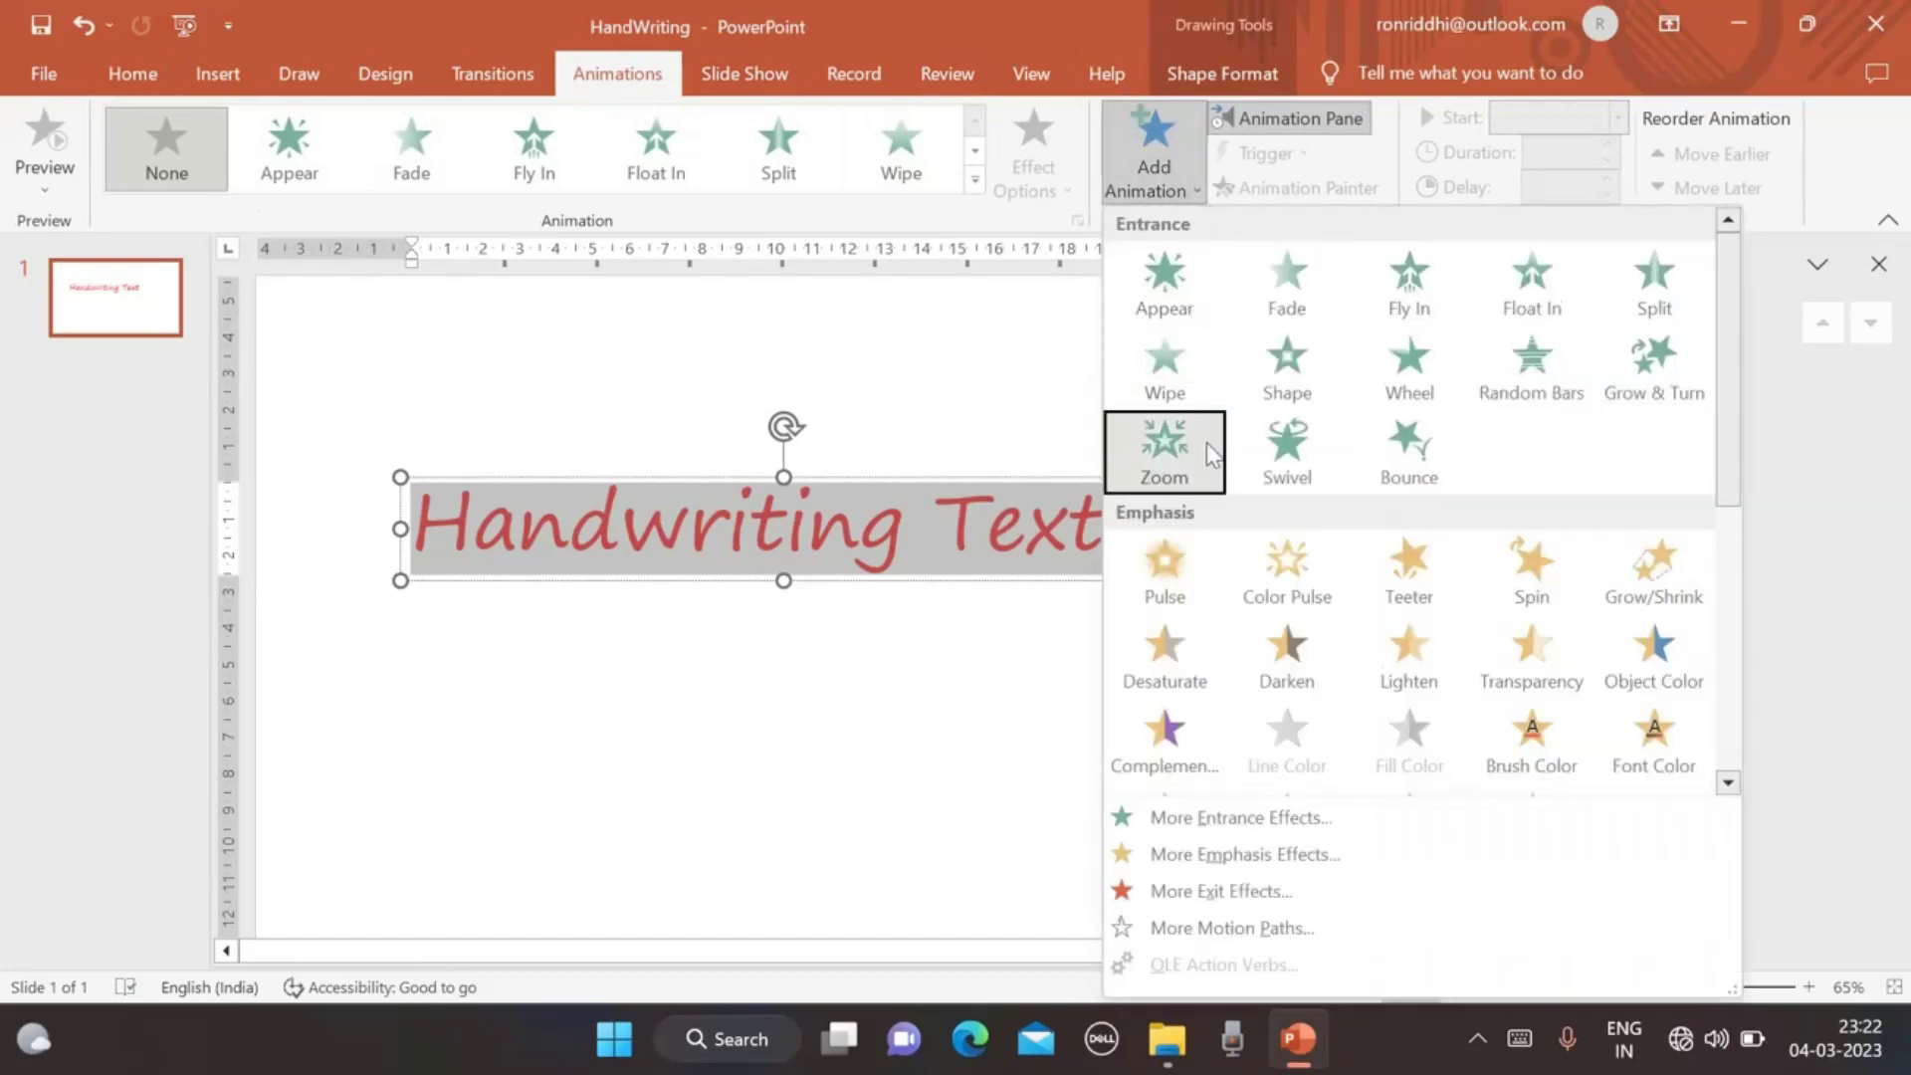
pyautogui.click(1285, 311)
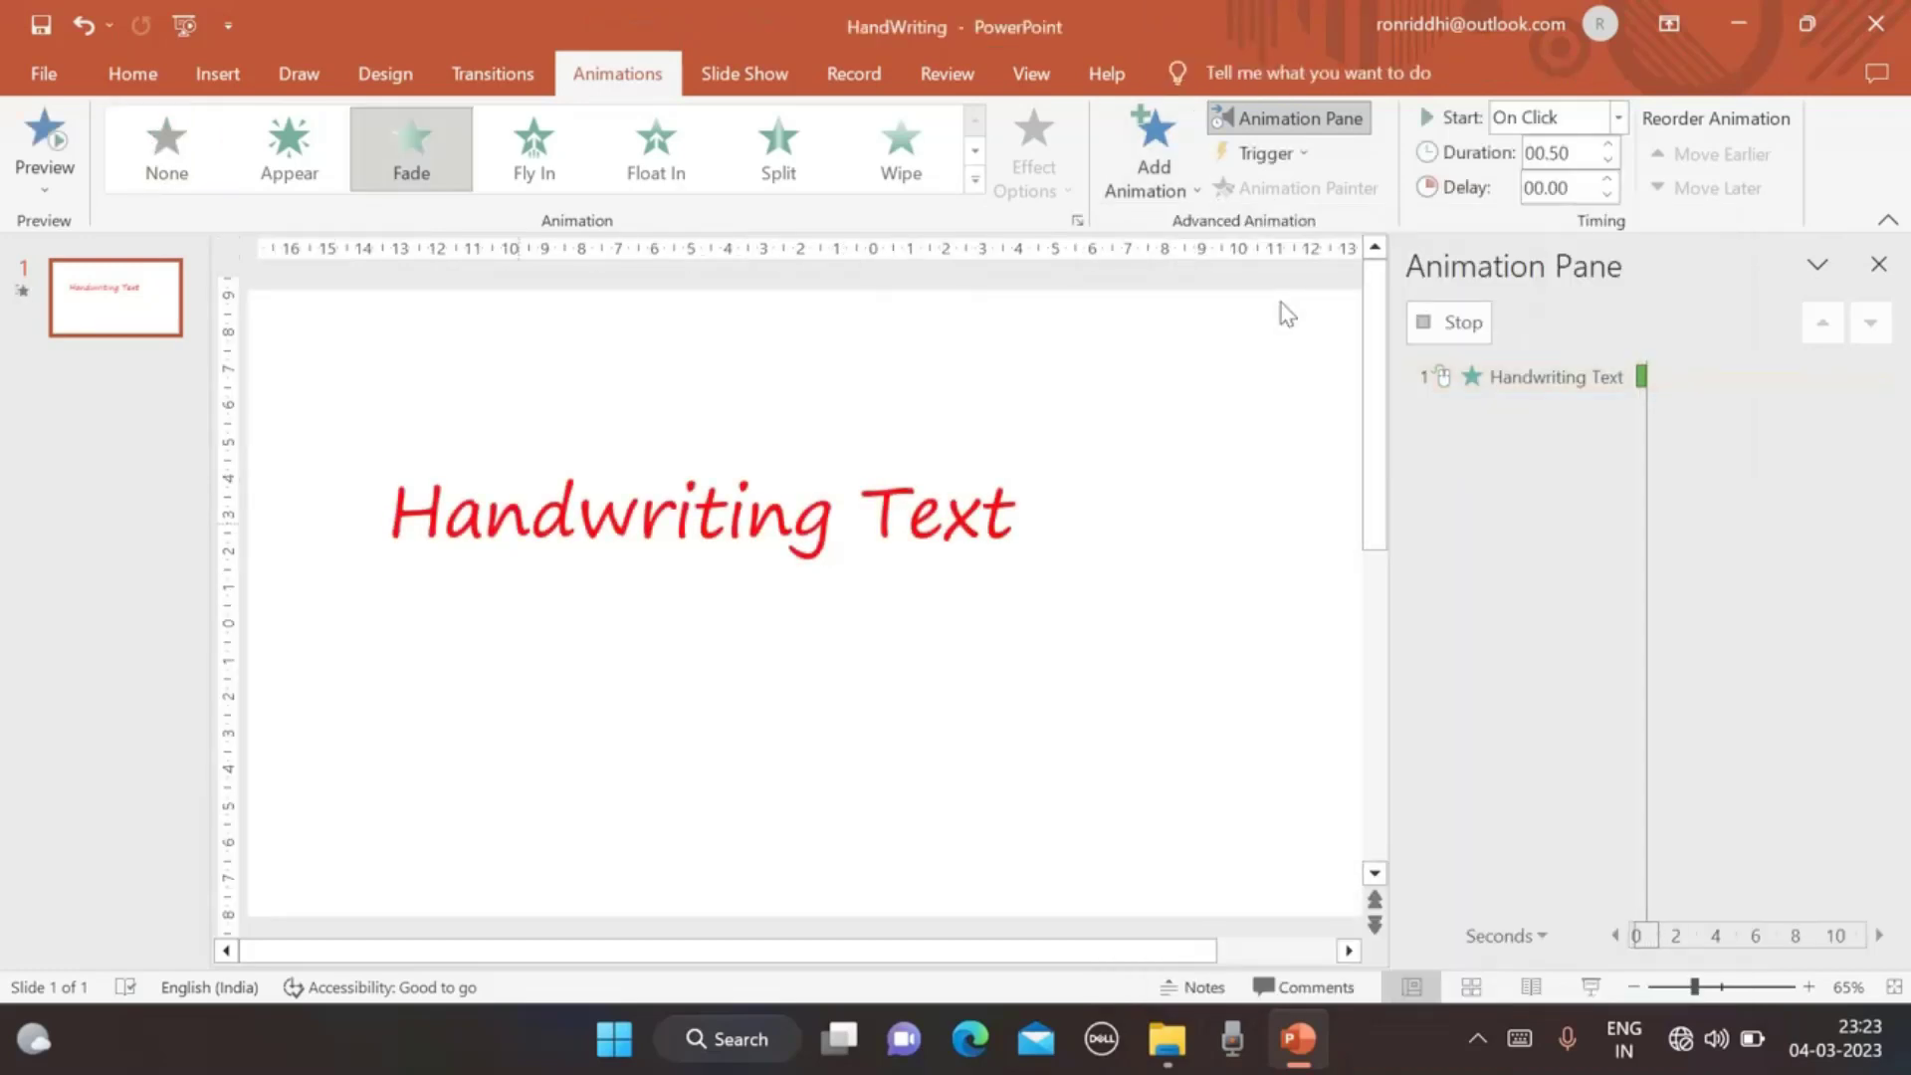
pyautogui.click(1877, 380)
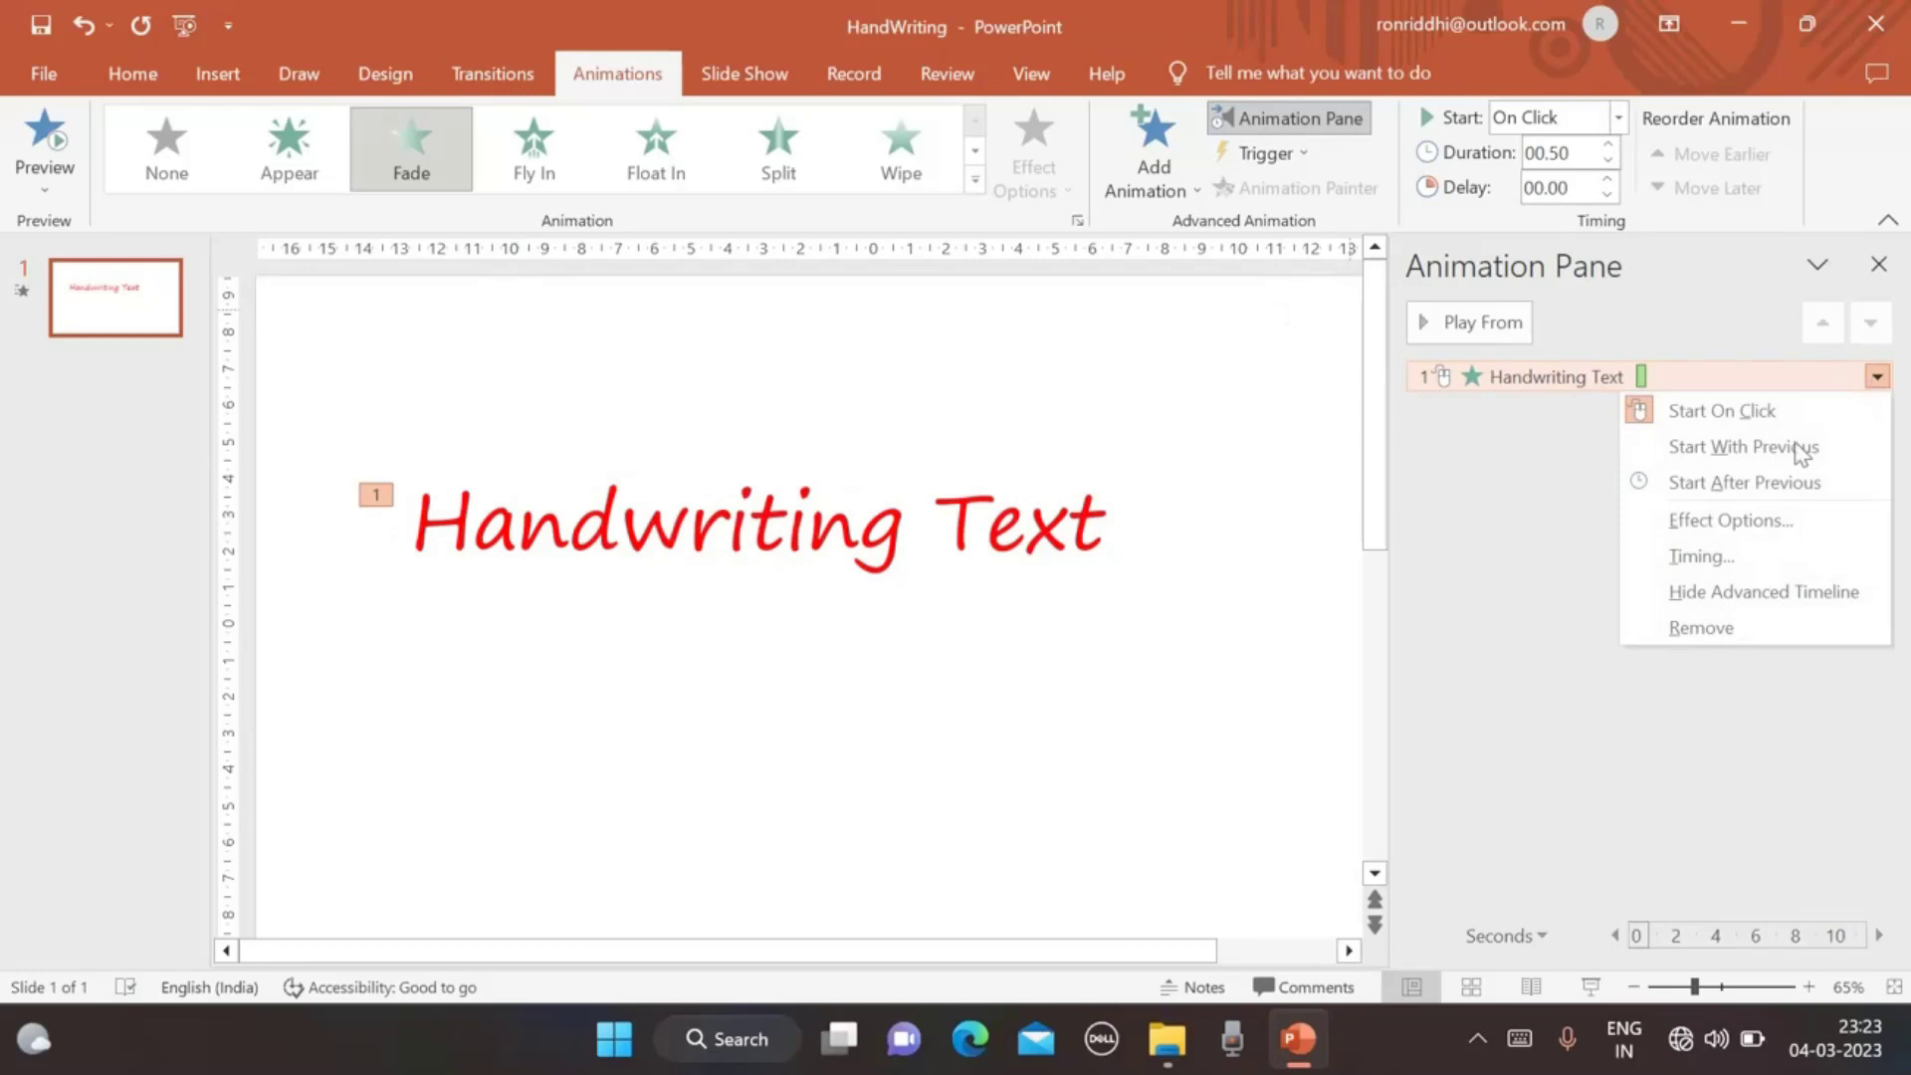
# In the Fade effect options, animate the text By letter with a 100% delay between letters.
pyautogui.click(1730, 520)
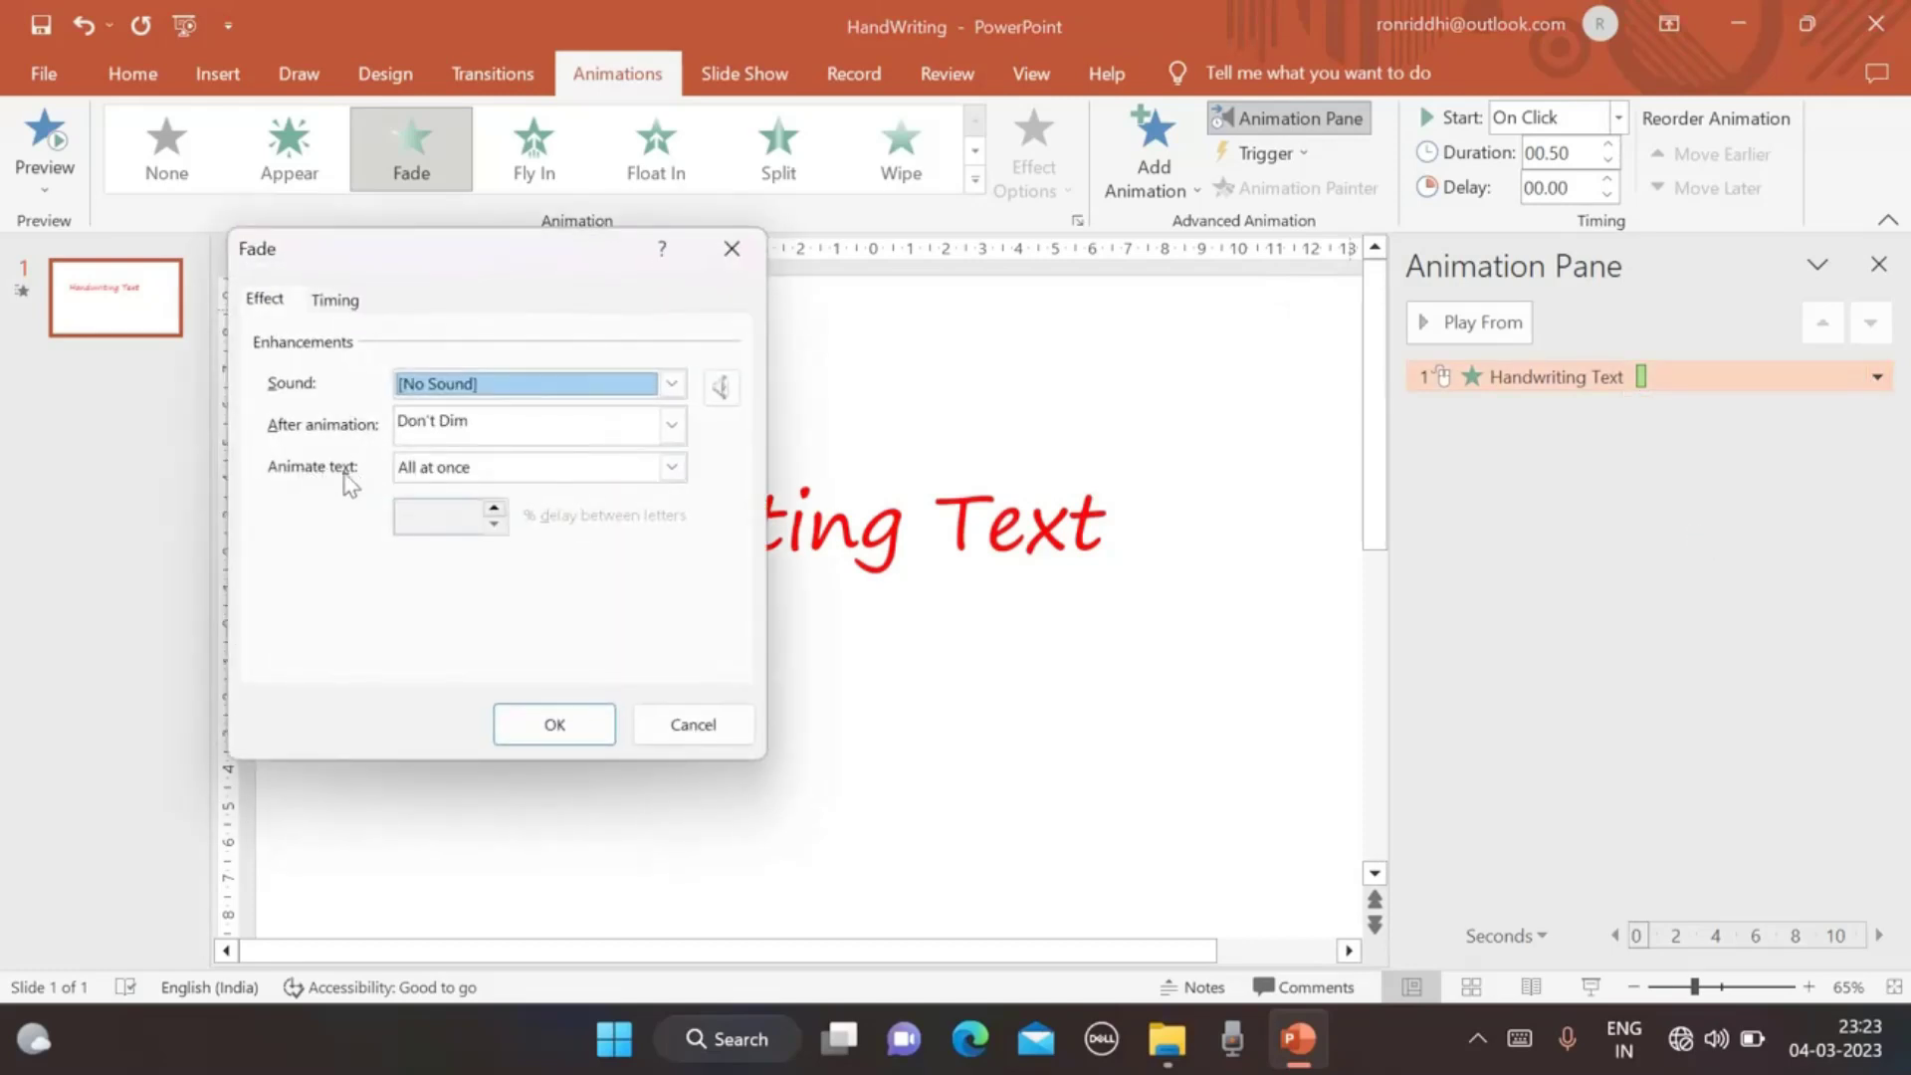
pyautogui.click(673, 468)
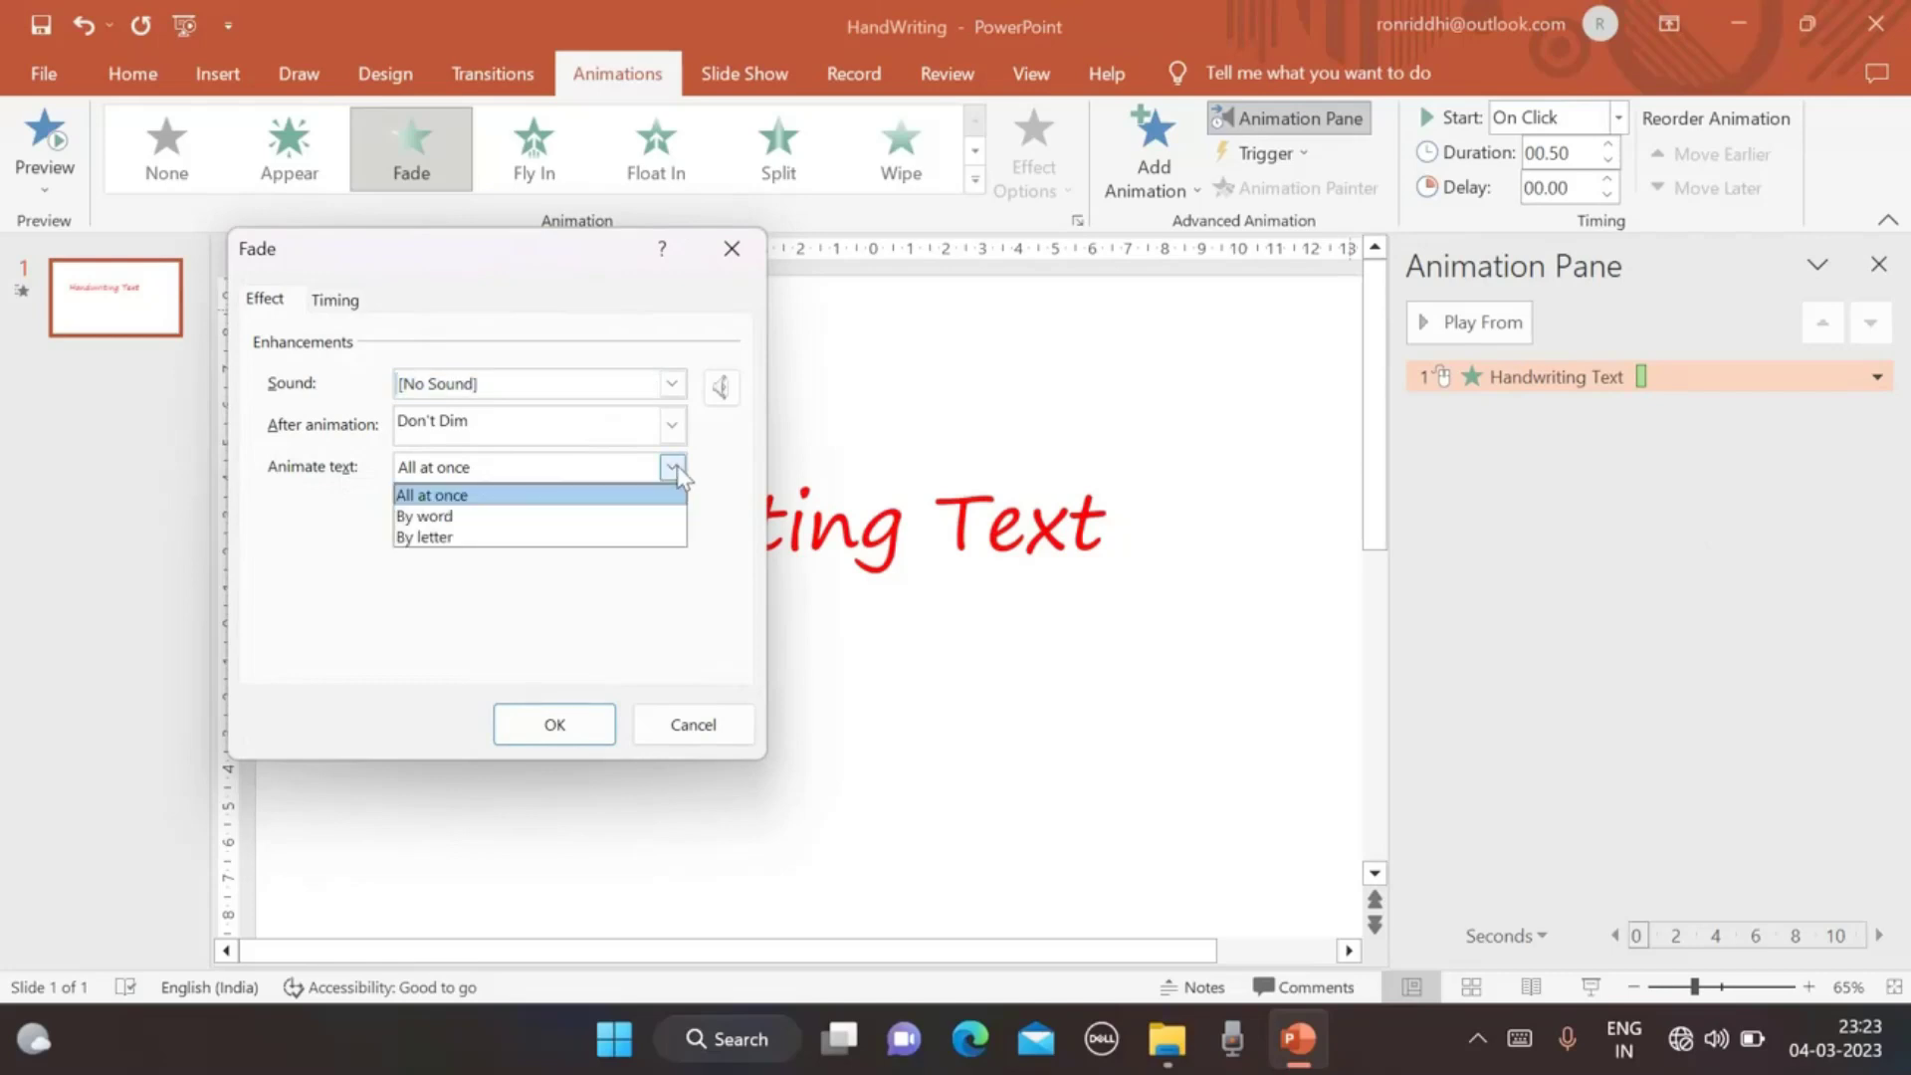
pyautogui.click(474, 542)
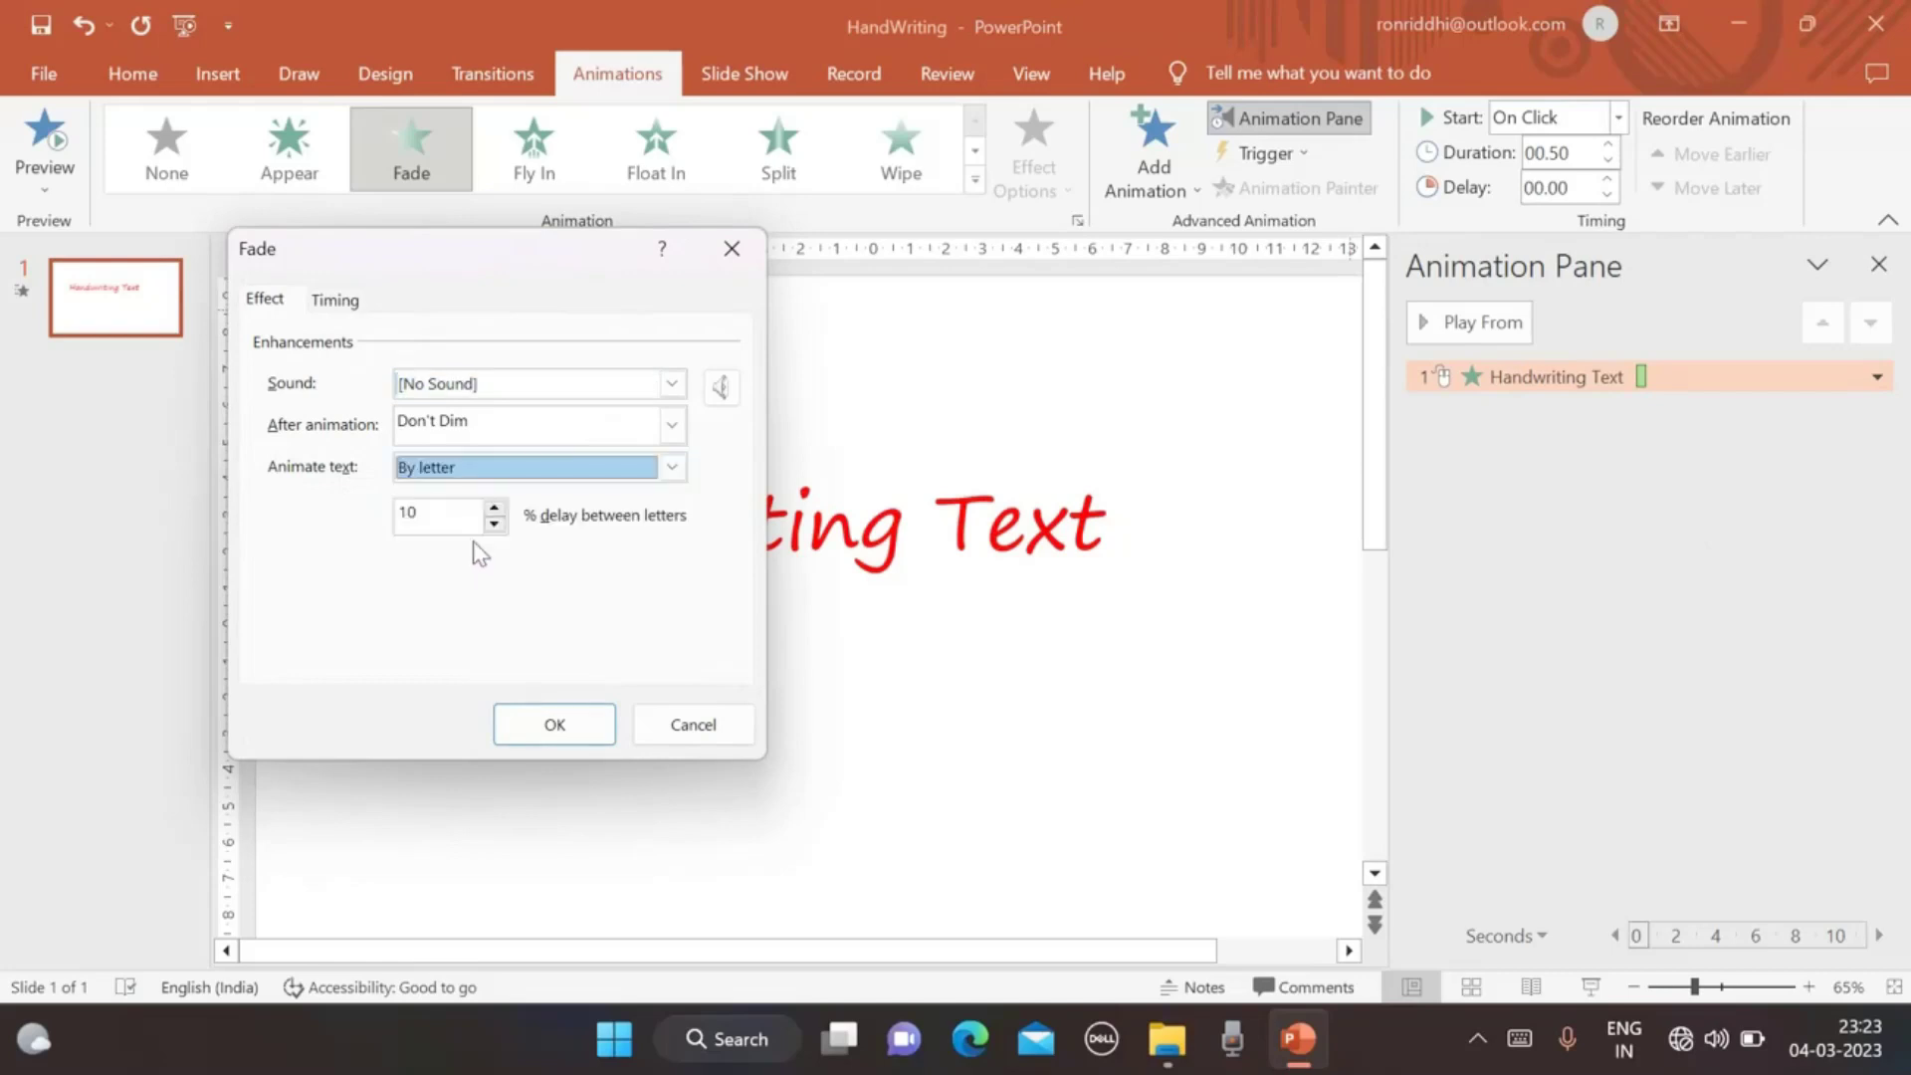
pyautogui.click(426, 516)
pyautogui.write('0')
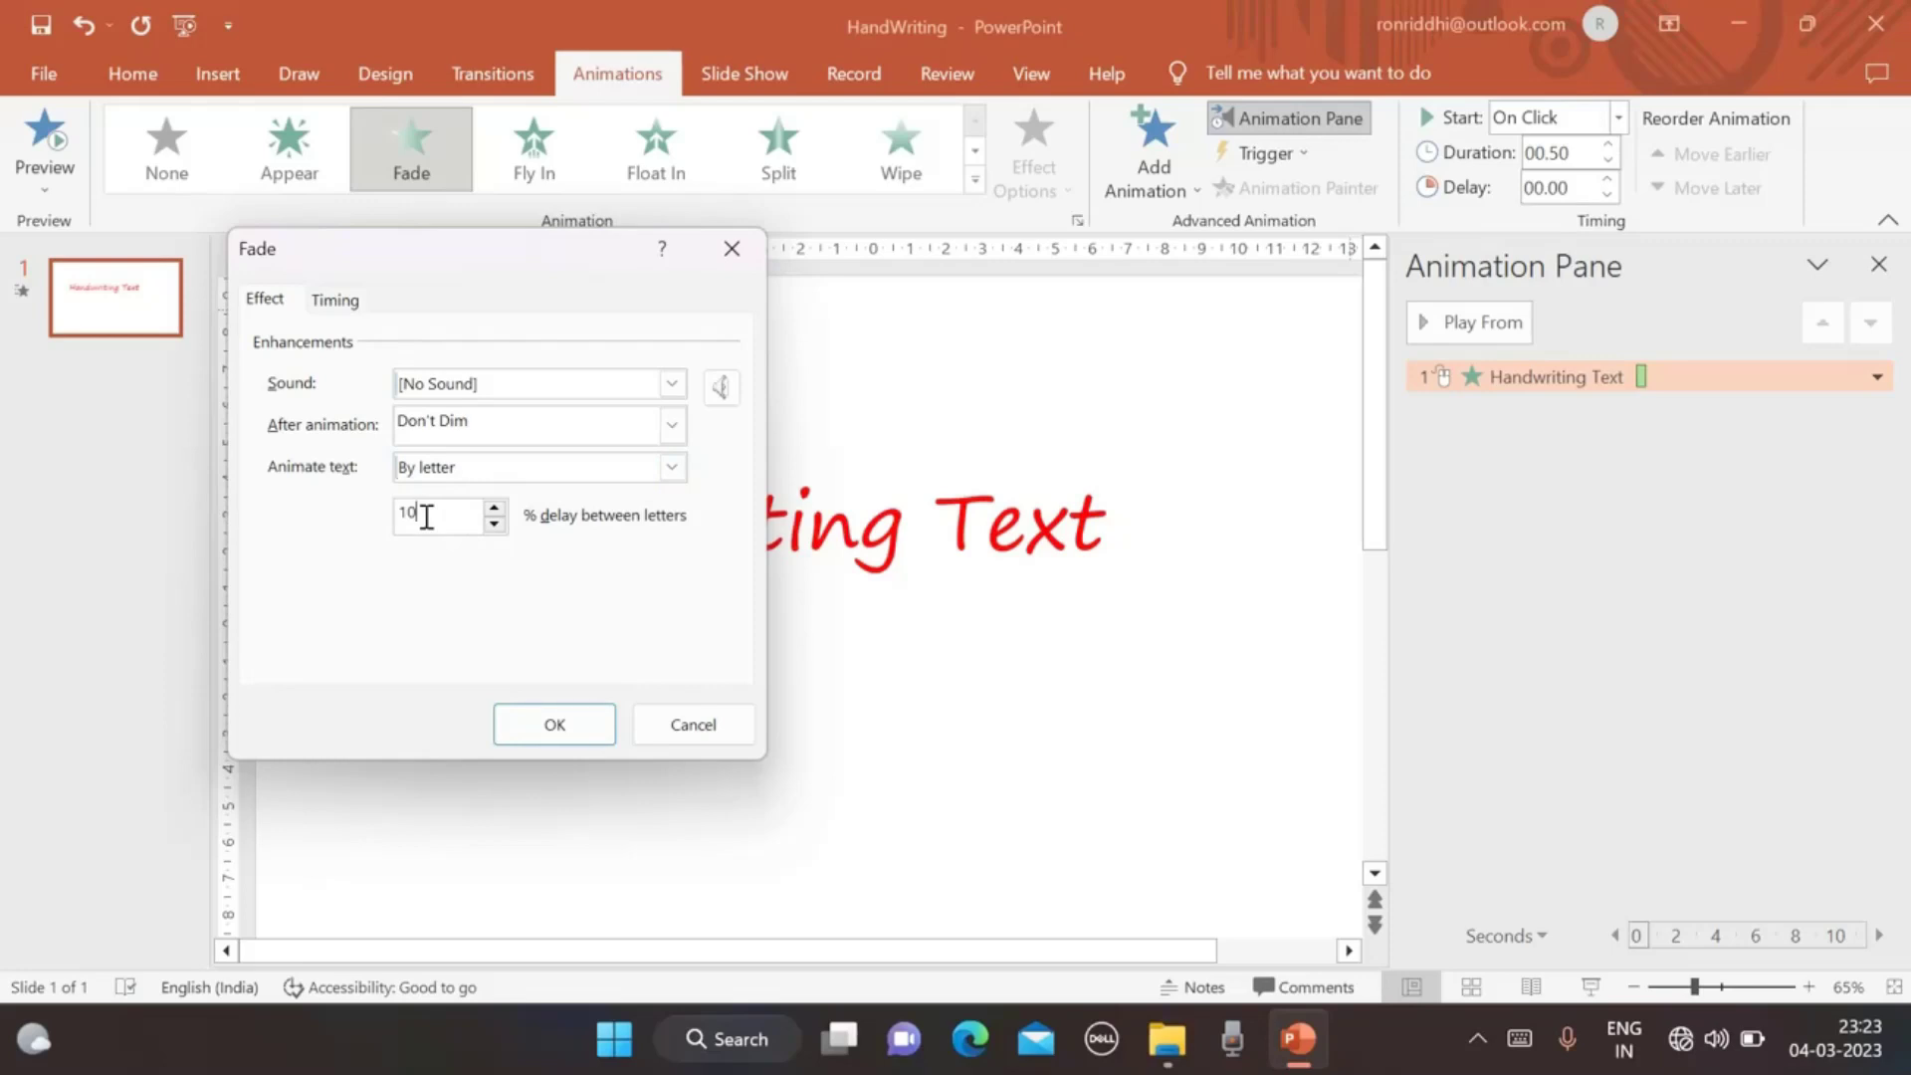
# Confirm the Fade options and set the text animation to start After Previous, keeping 00.50 duration.
pyautogui.click(570, 719)
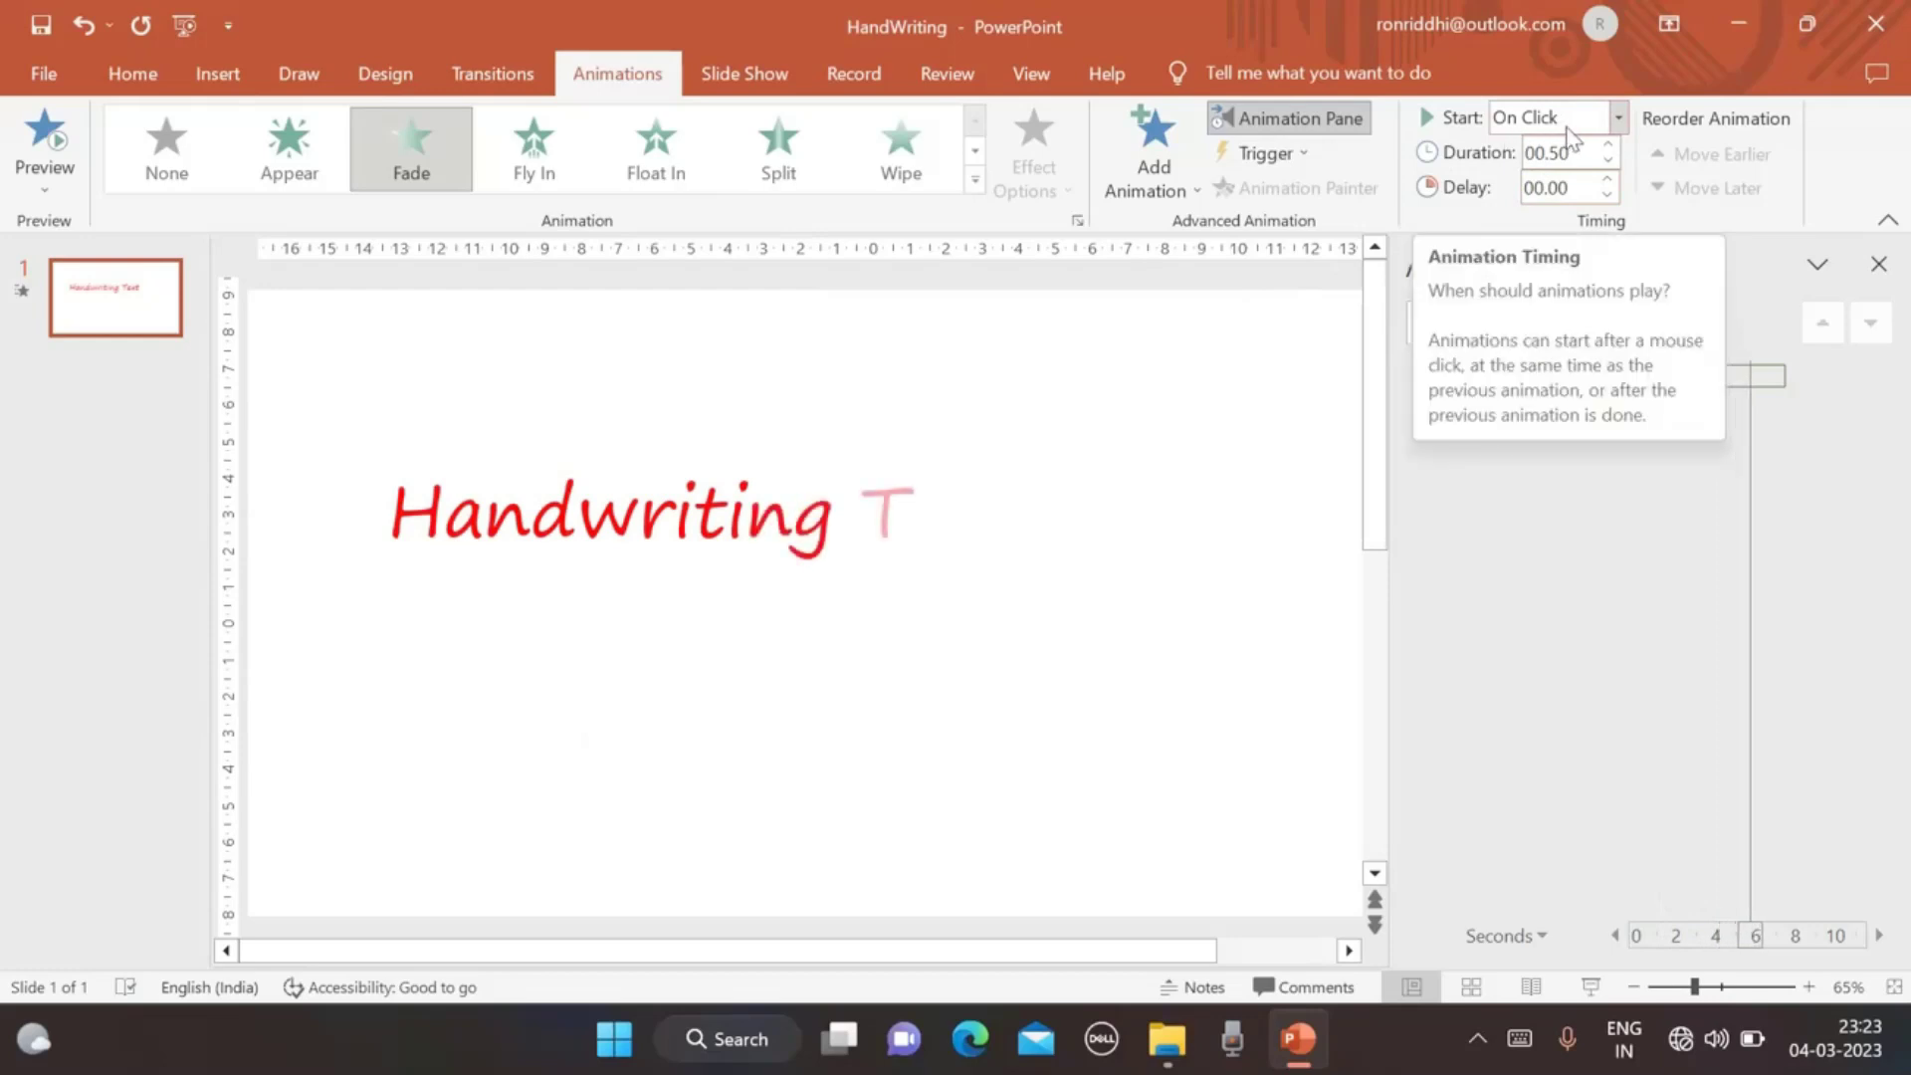
pyautogui.click(1617, 118)
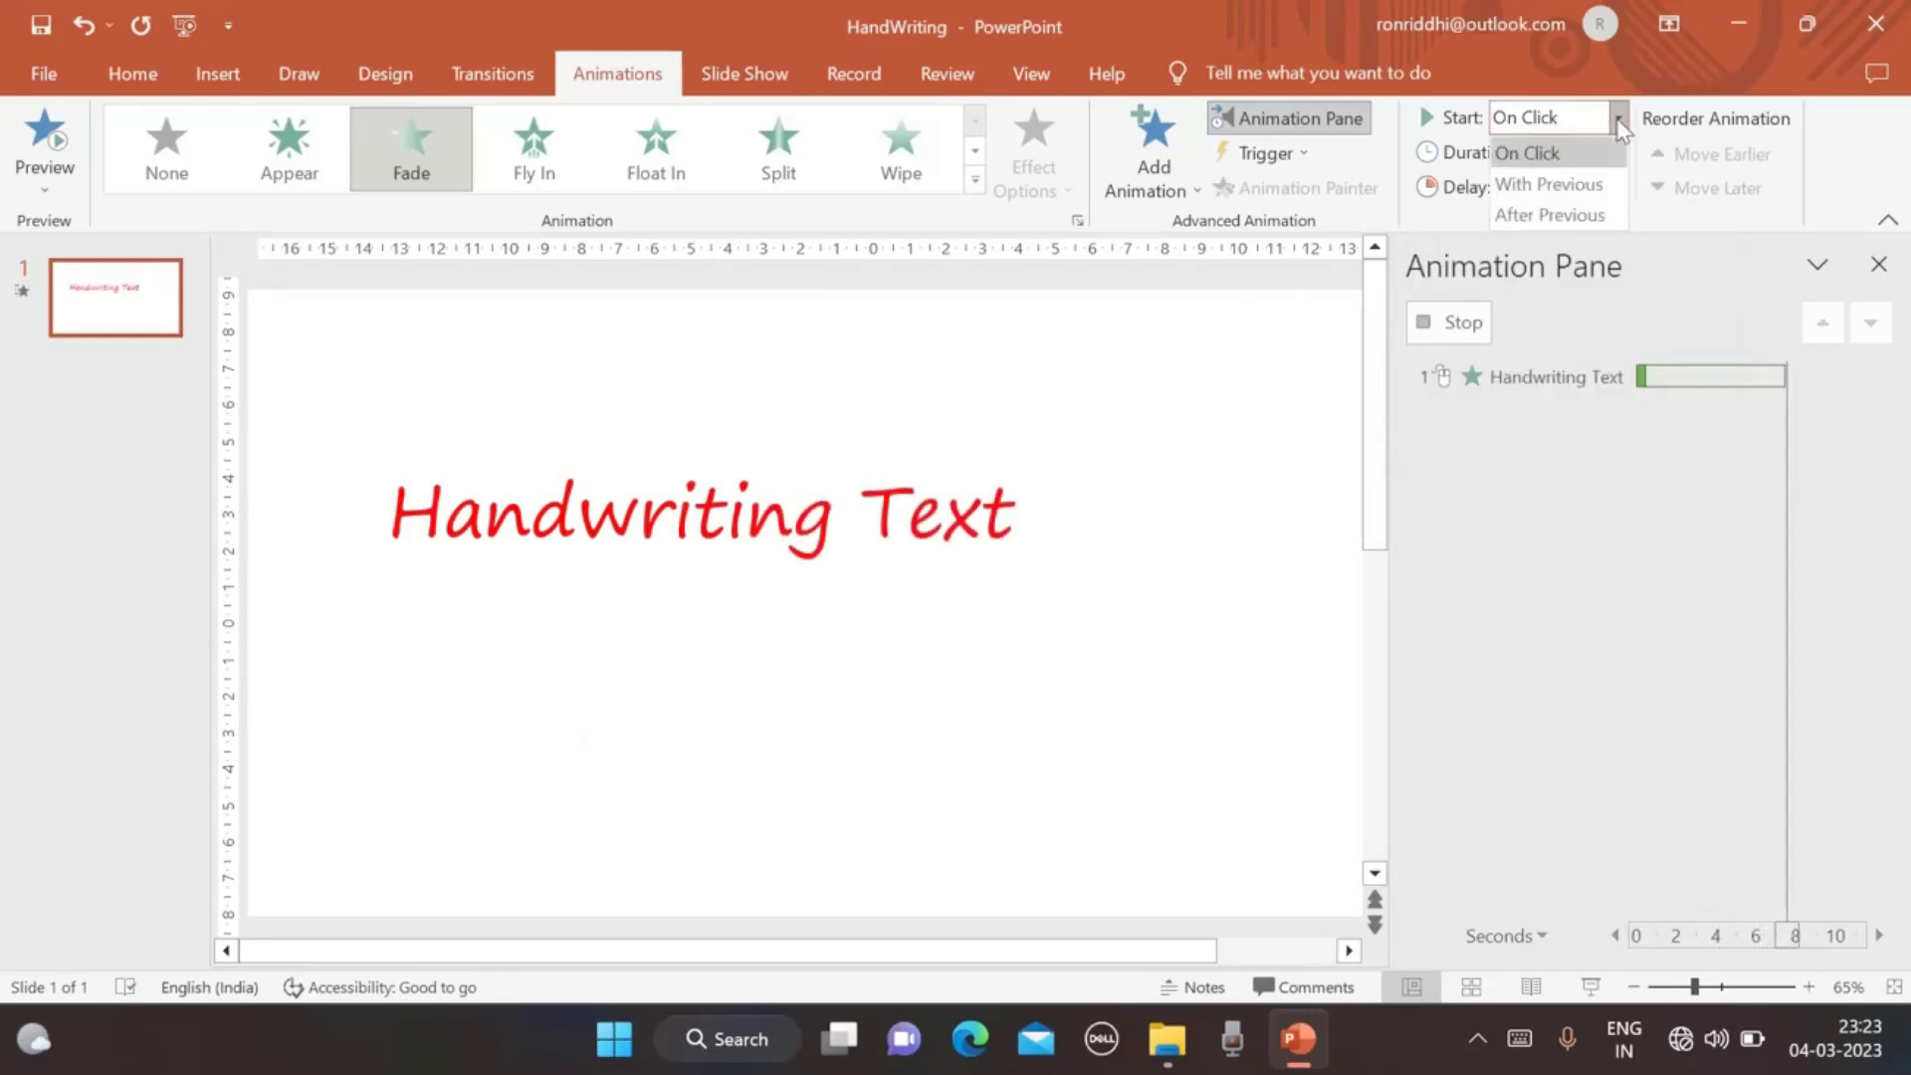
pyautogui.click(1548, 216)
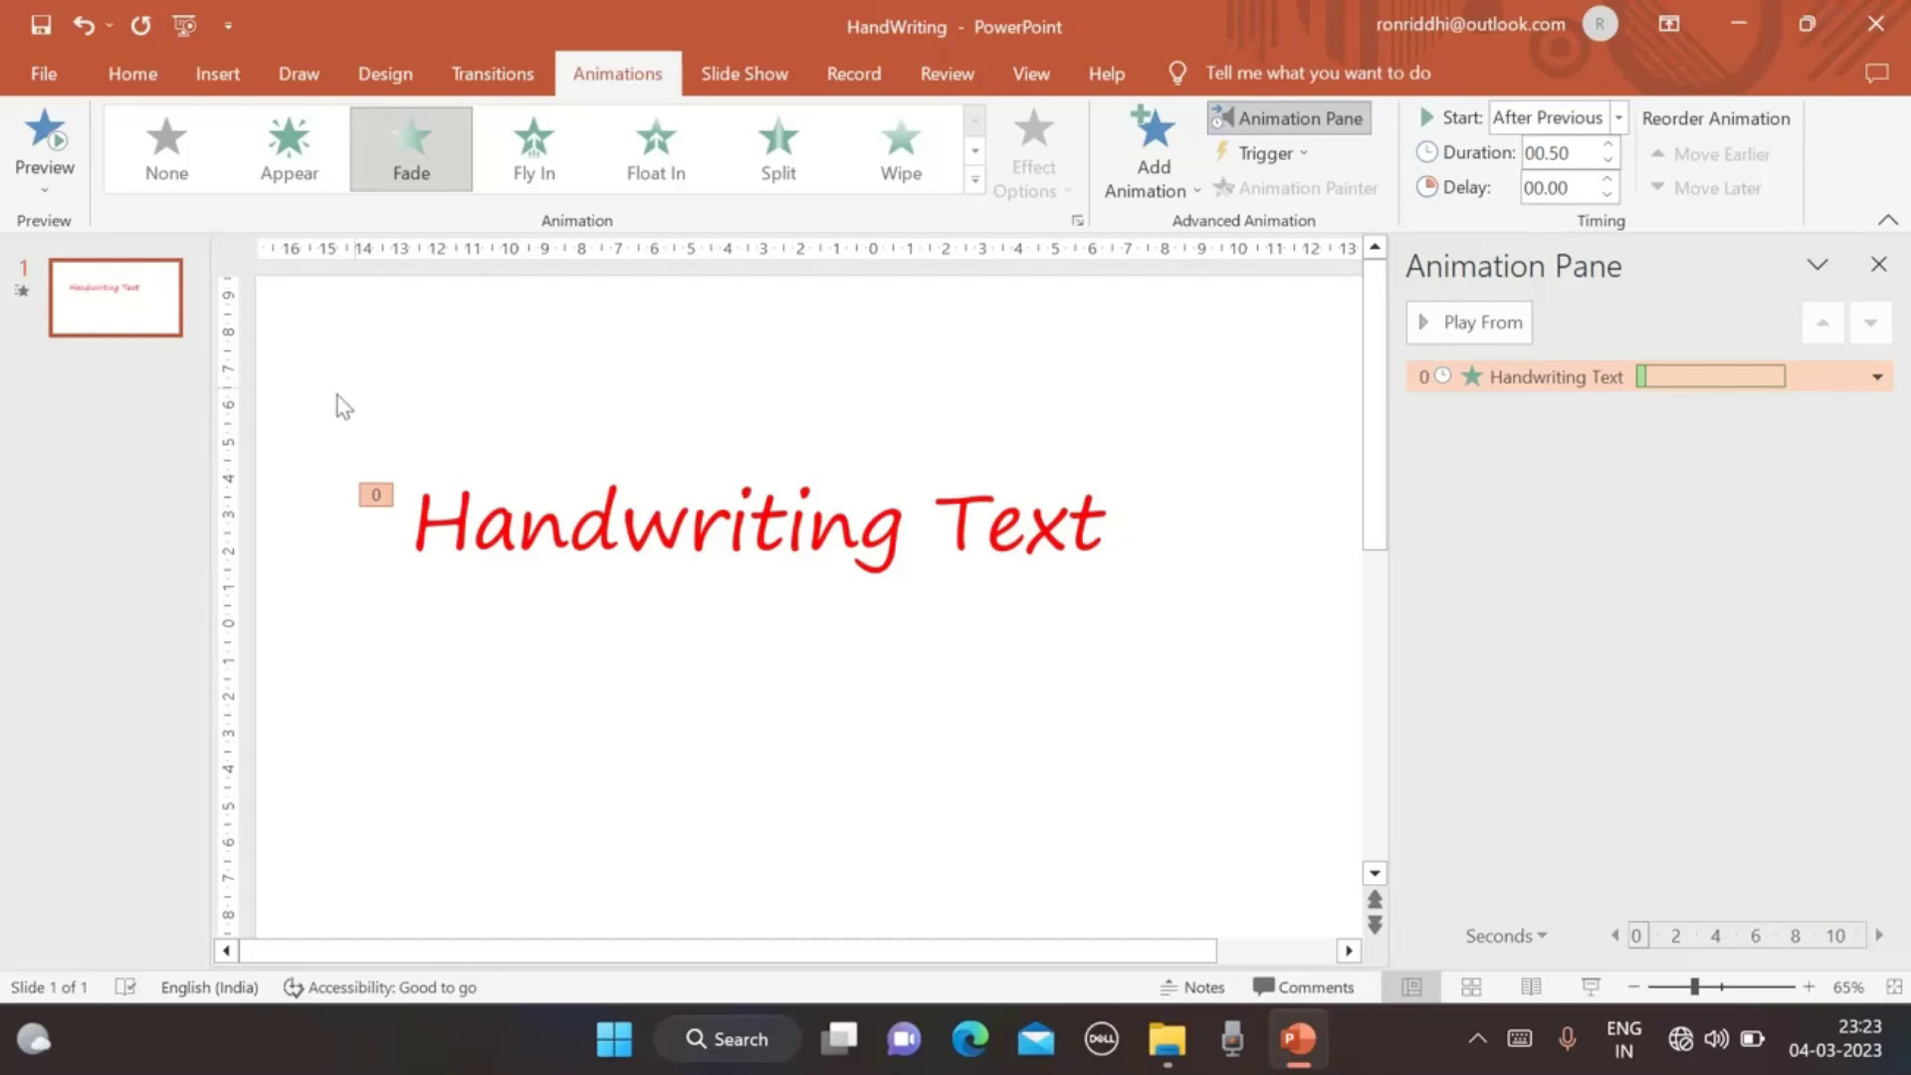
# Insert the hand-with-pen picture from this device onto the slide.
pyautogui.click(221, 78)
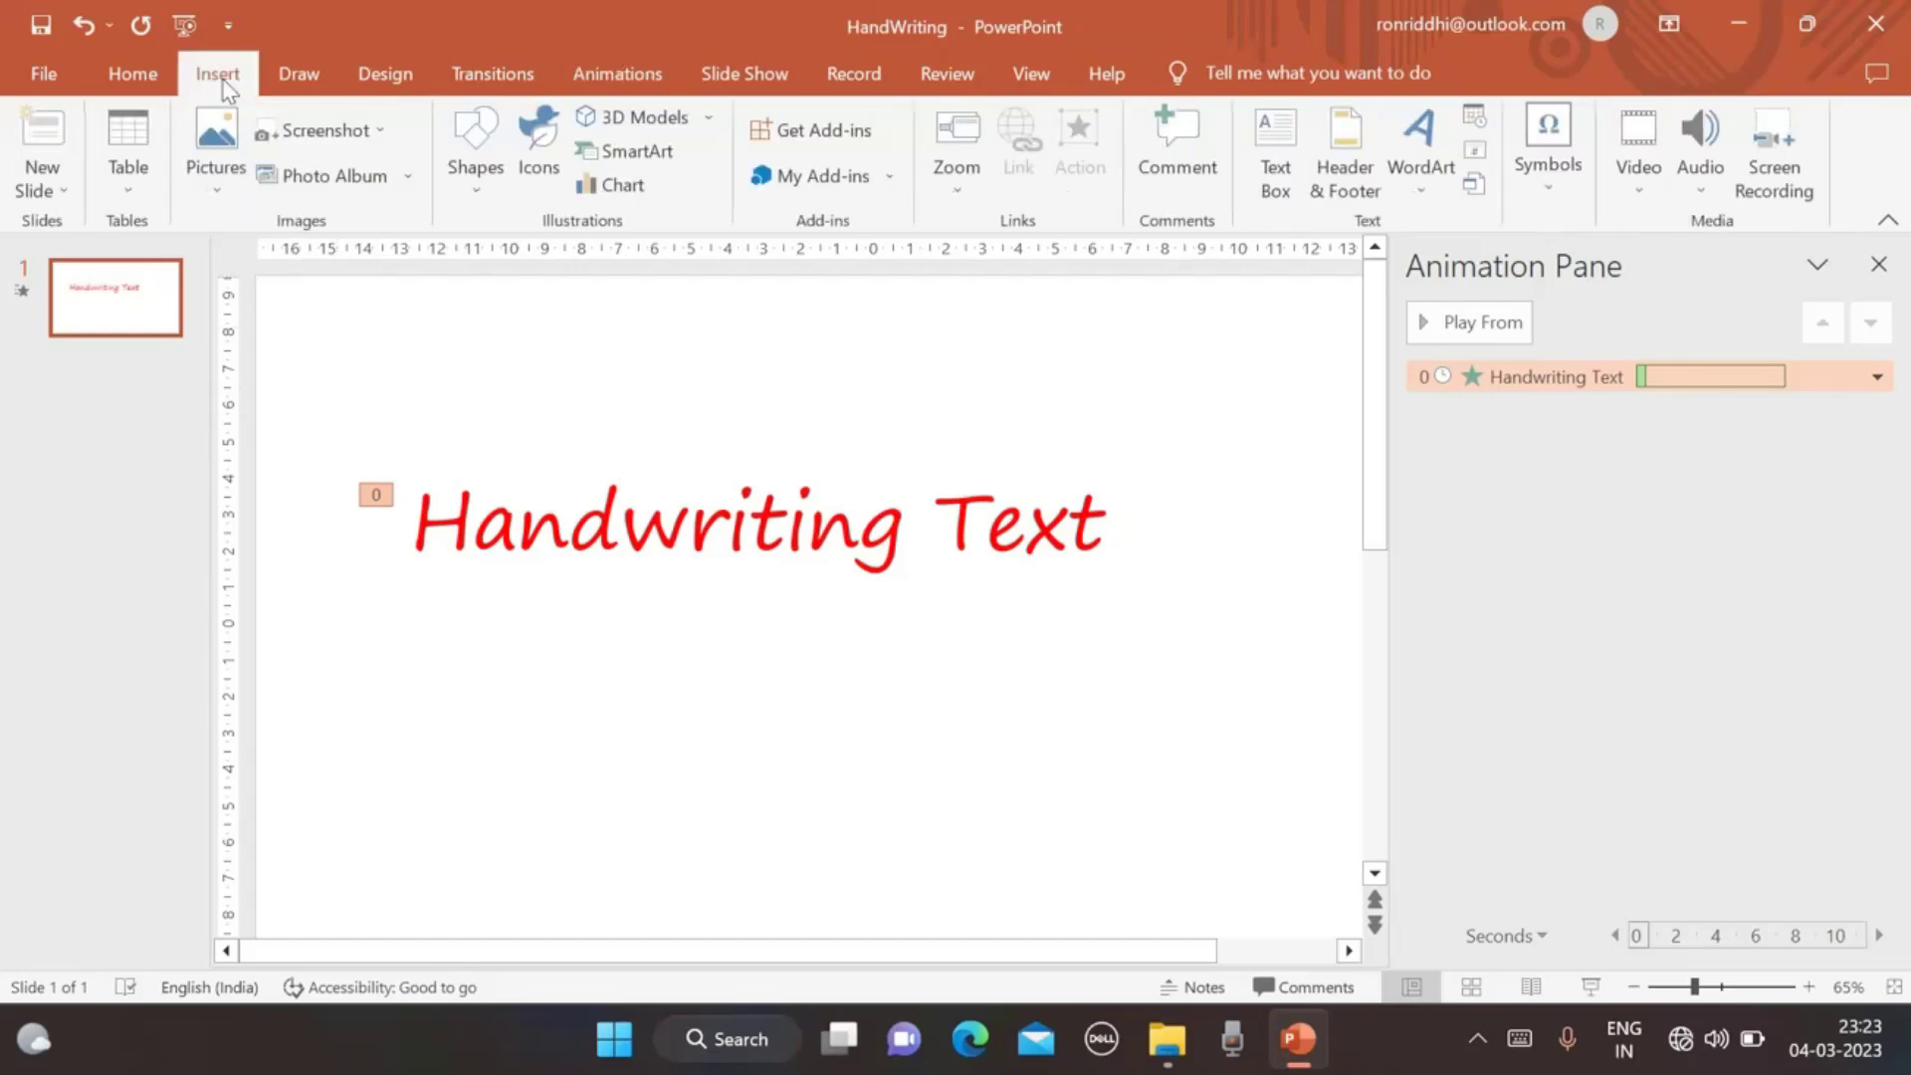
pyautogui.click(233, 204)
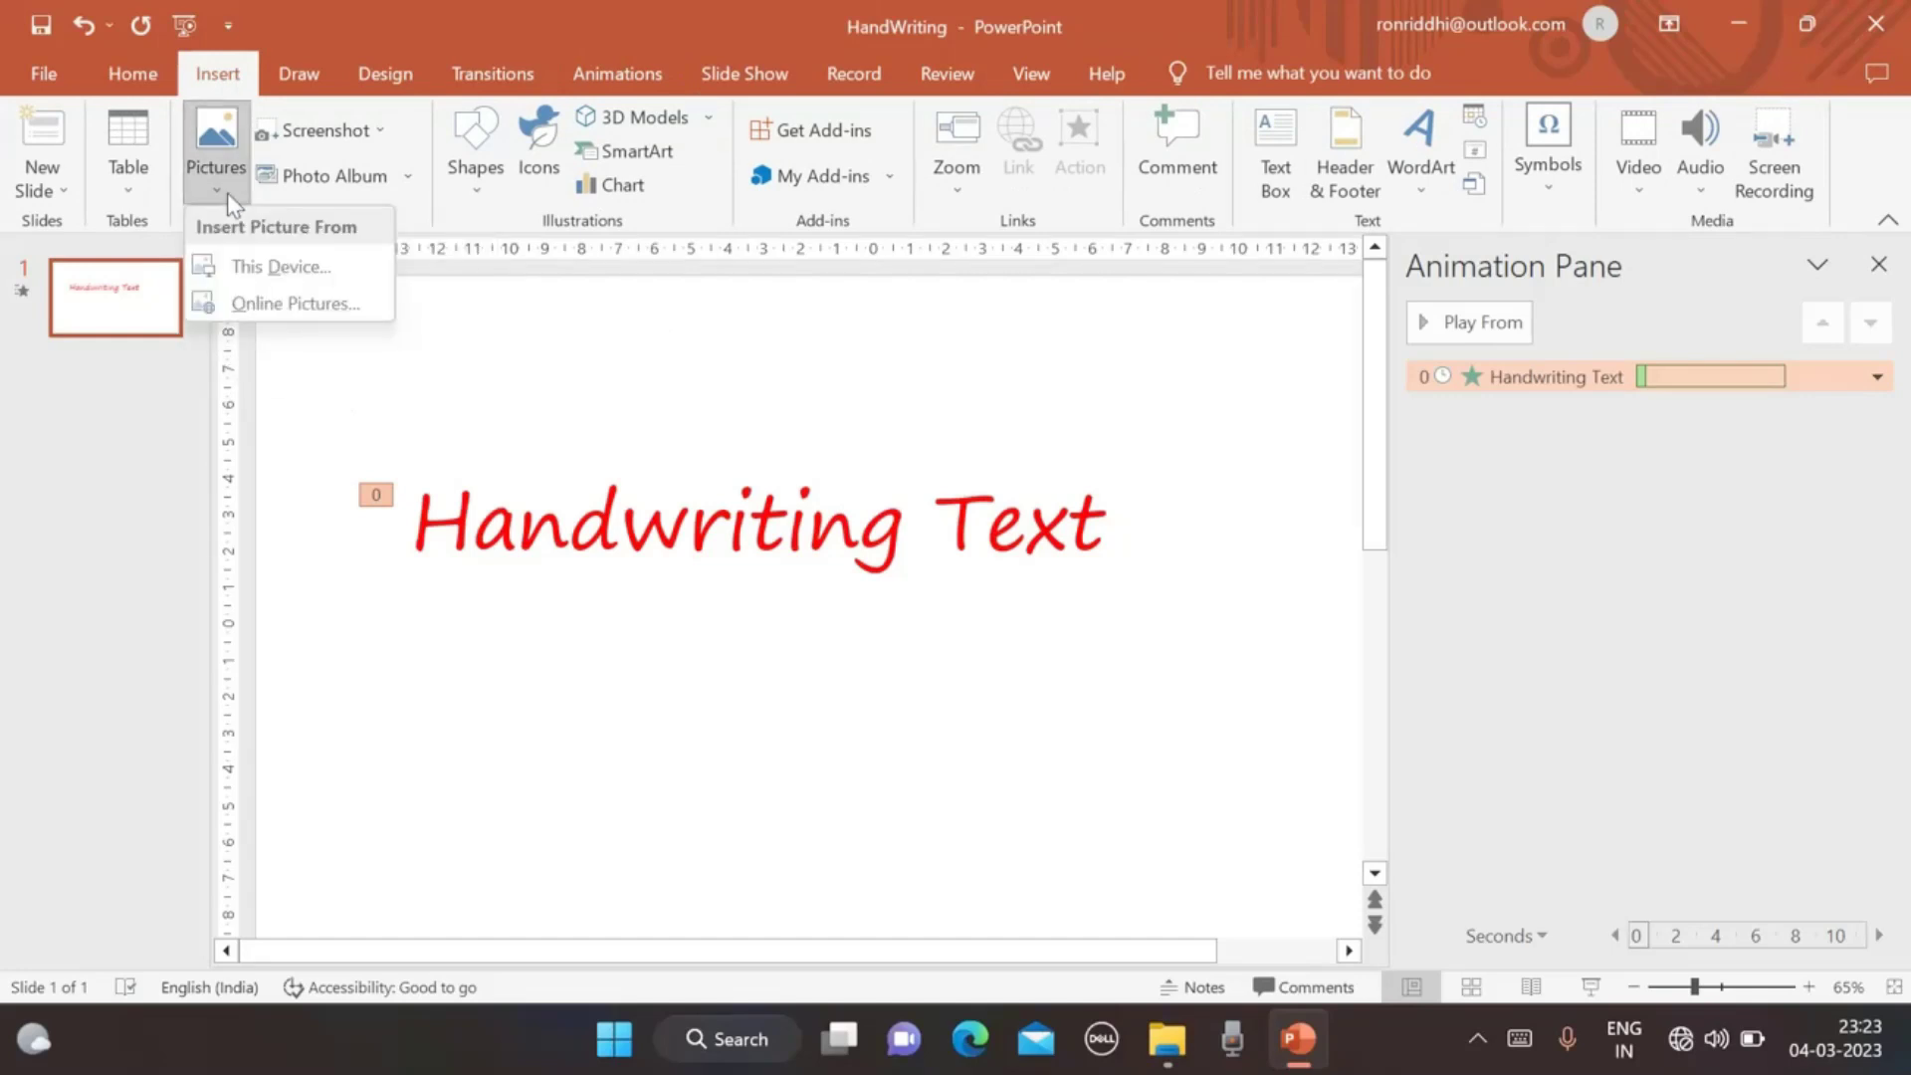
pyautogui.click(274, 267)
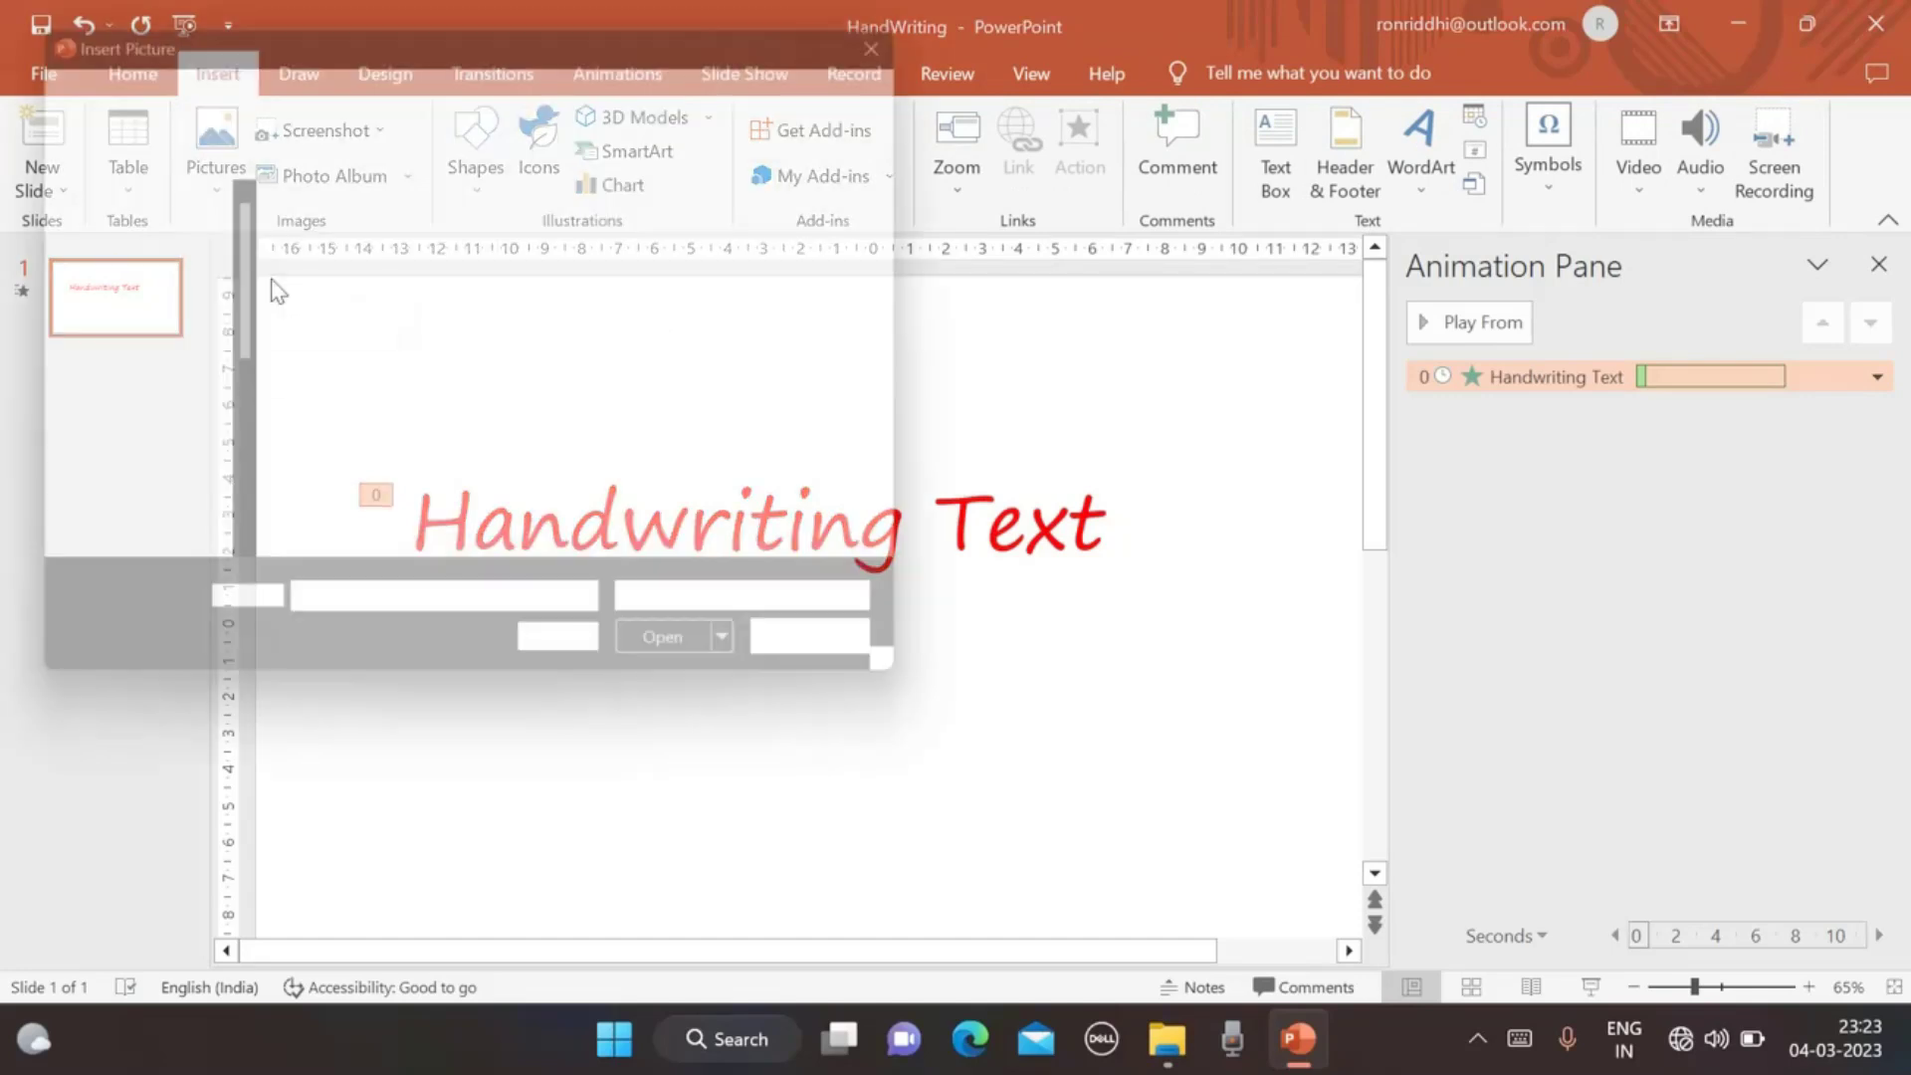
pyautogui.click(685, 289)
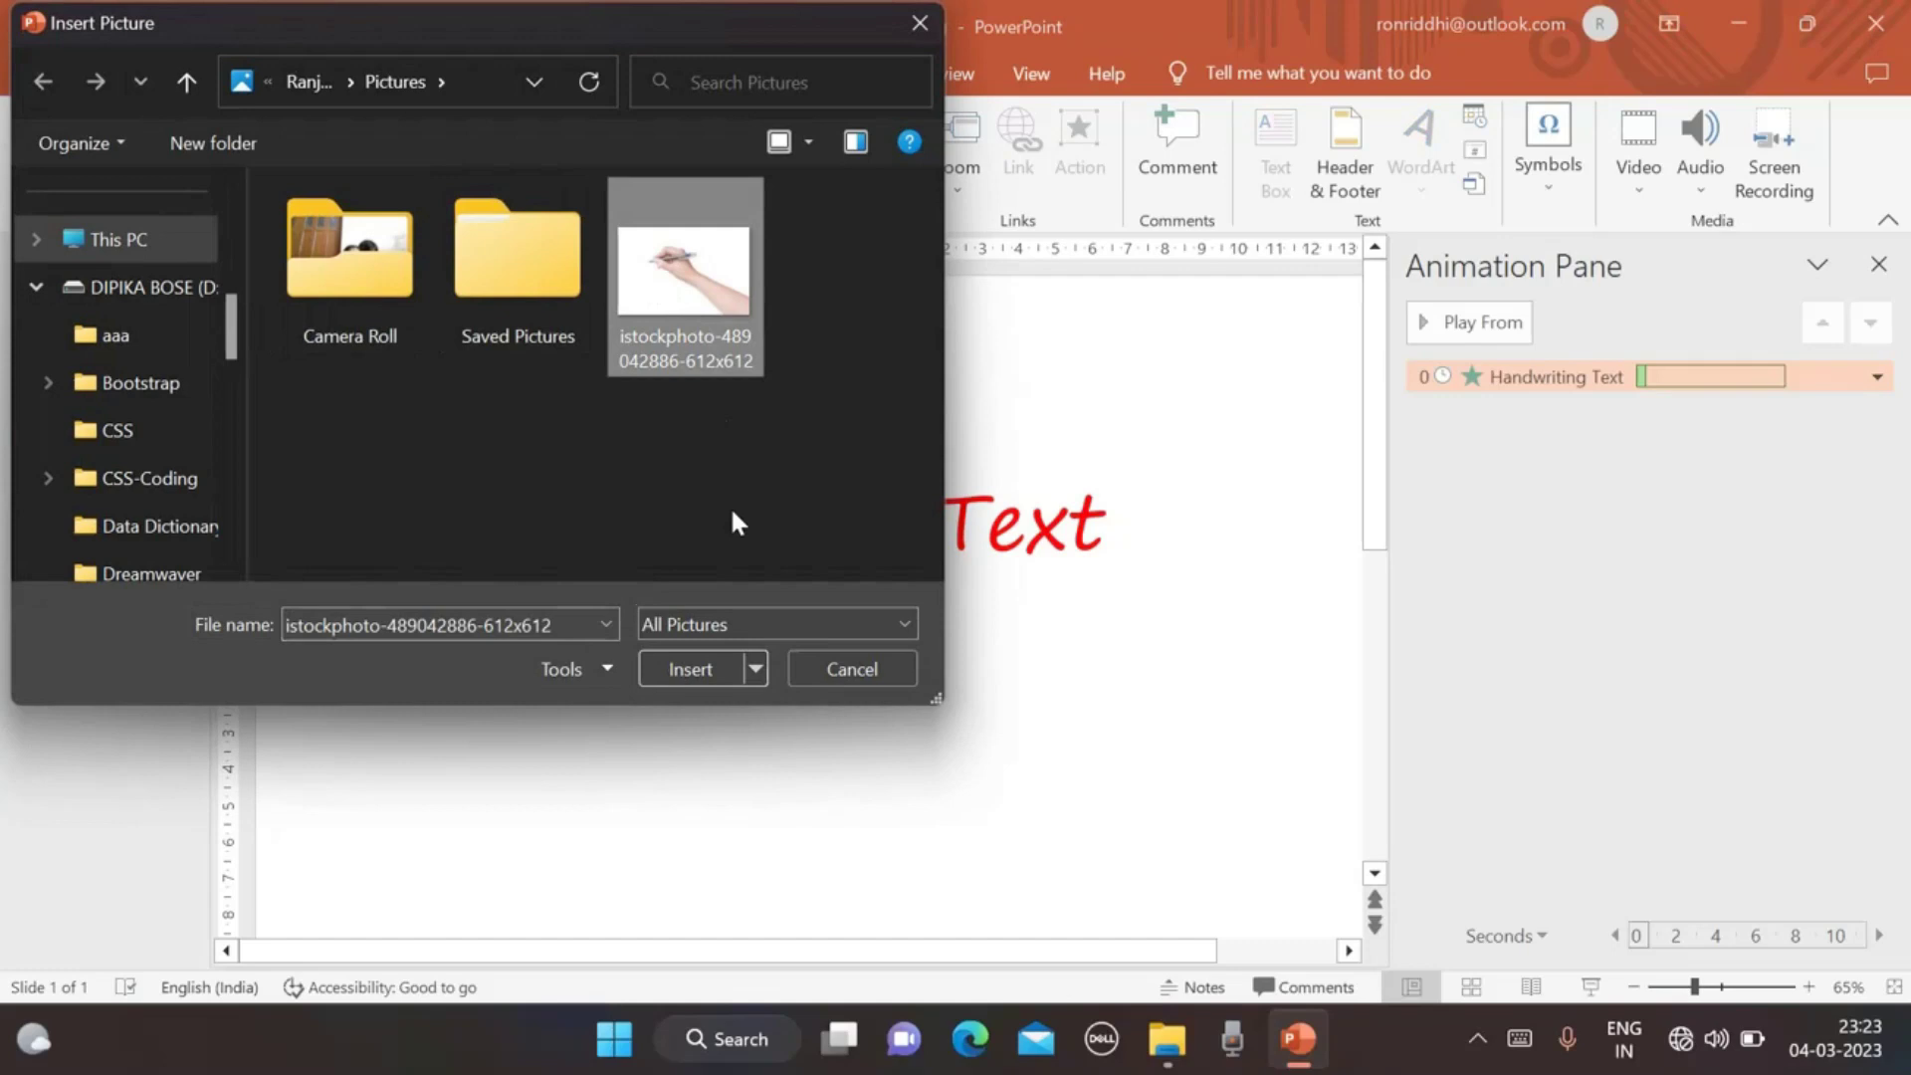
pyautogui.click(699, 663)
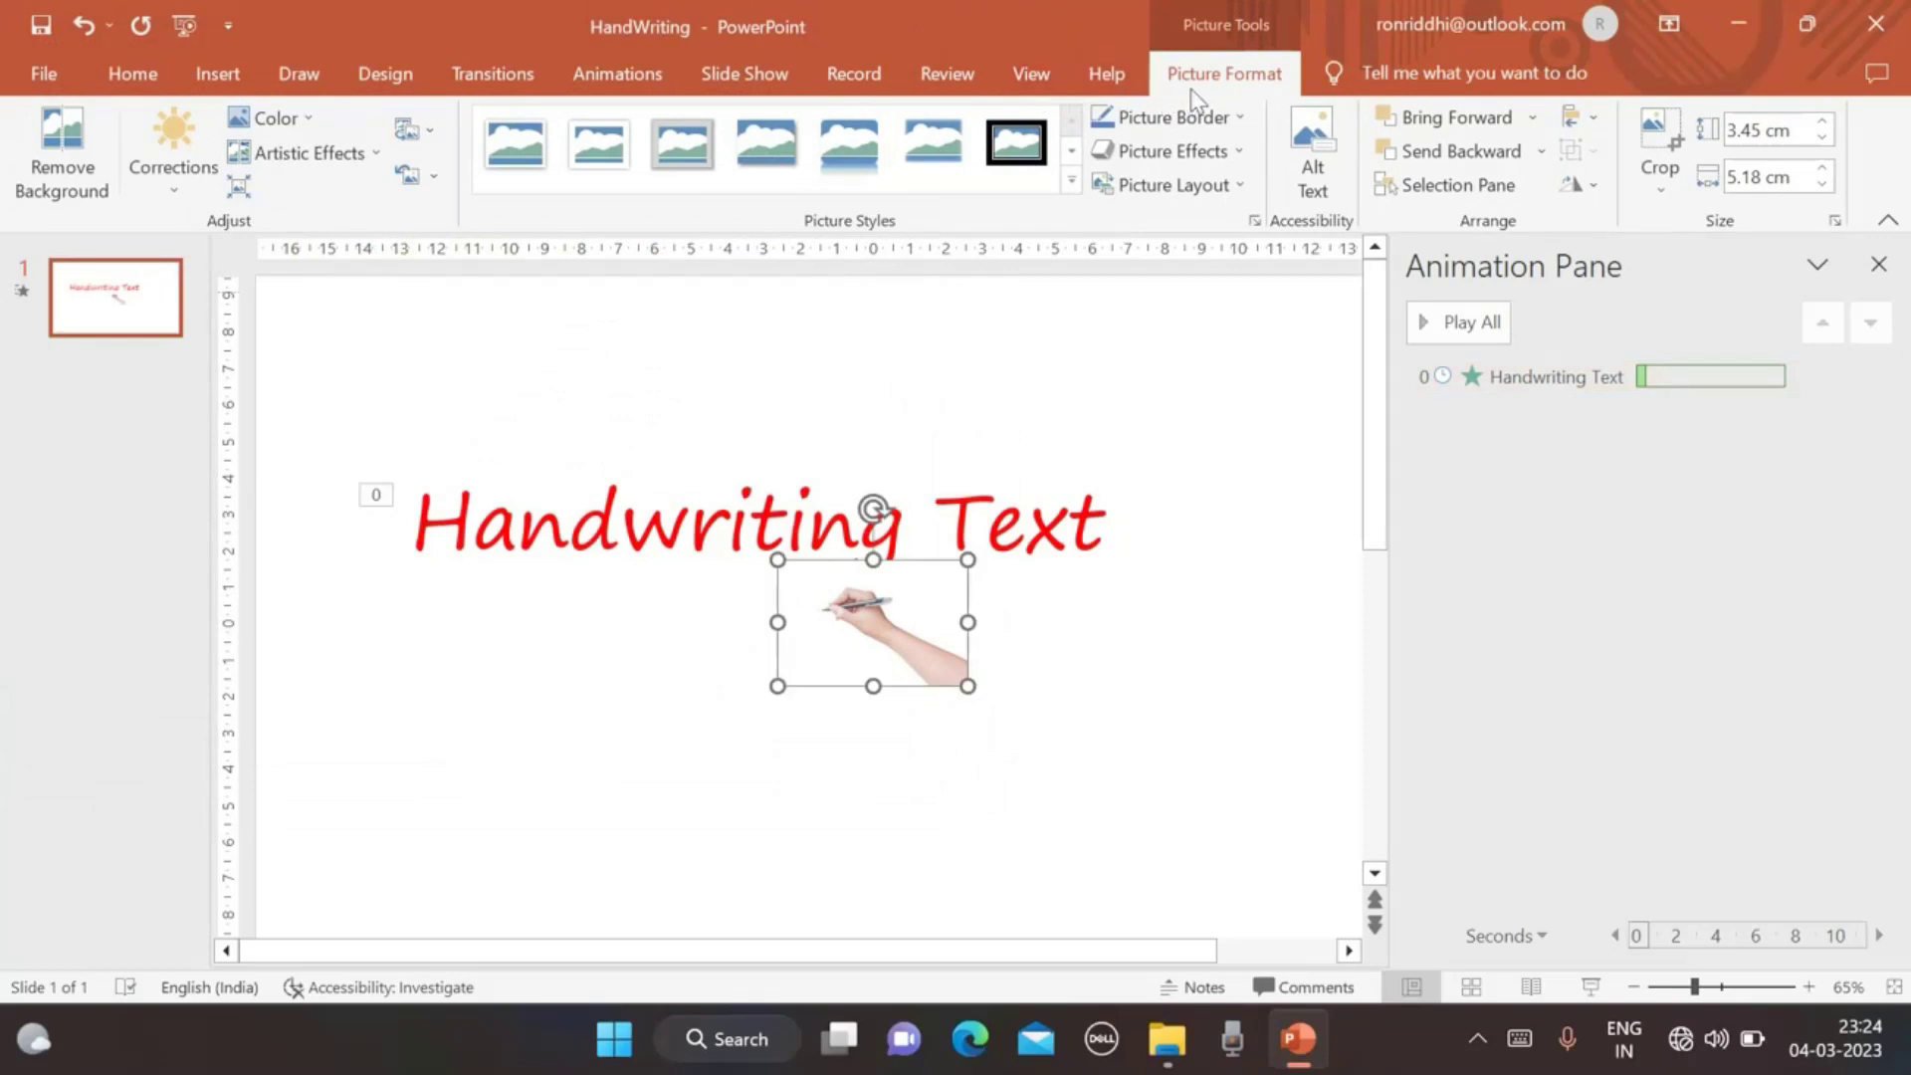
# Remove the hand picture's background and move it just below the text.
pyautogui.click(82, 165)
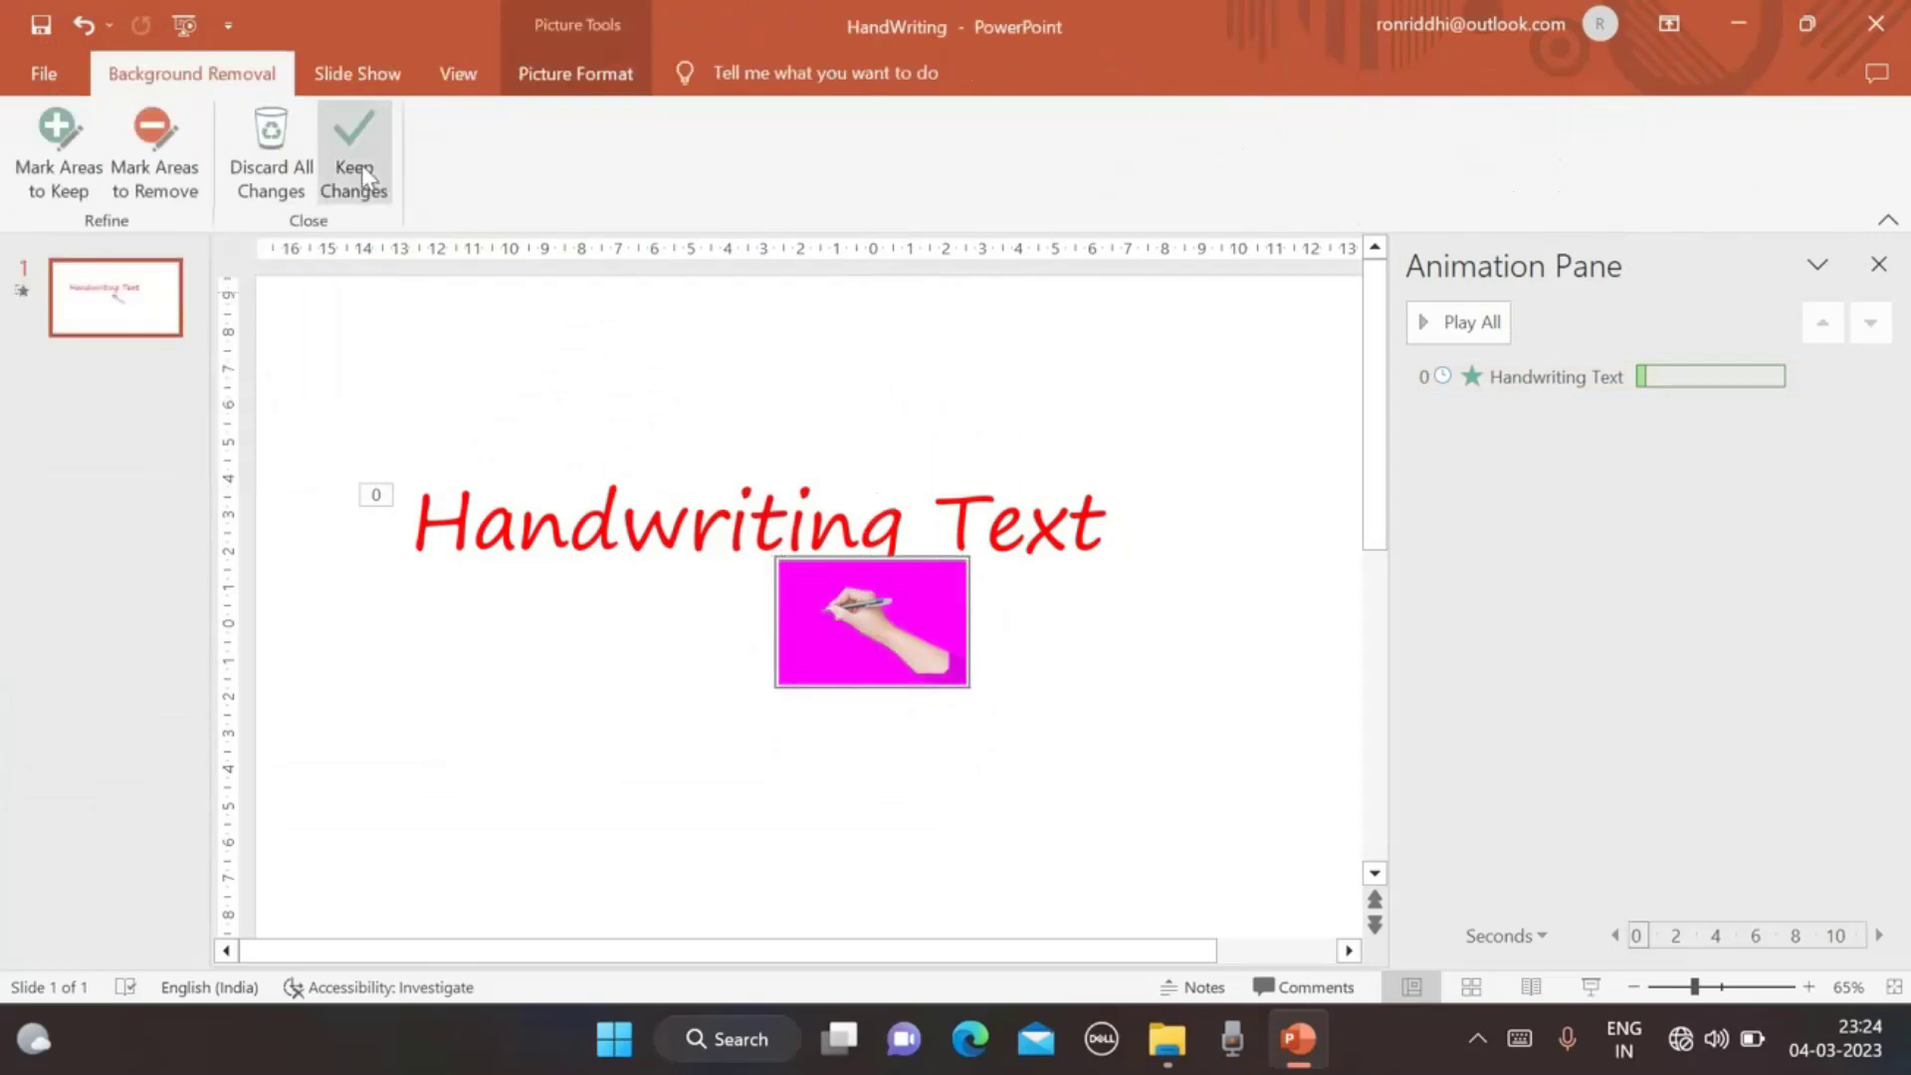
pyautogui.click(357, 165)
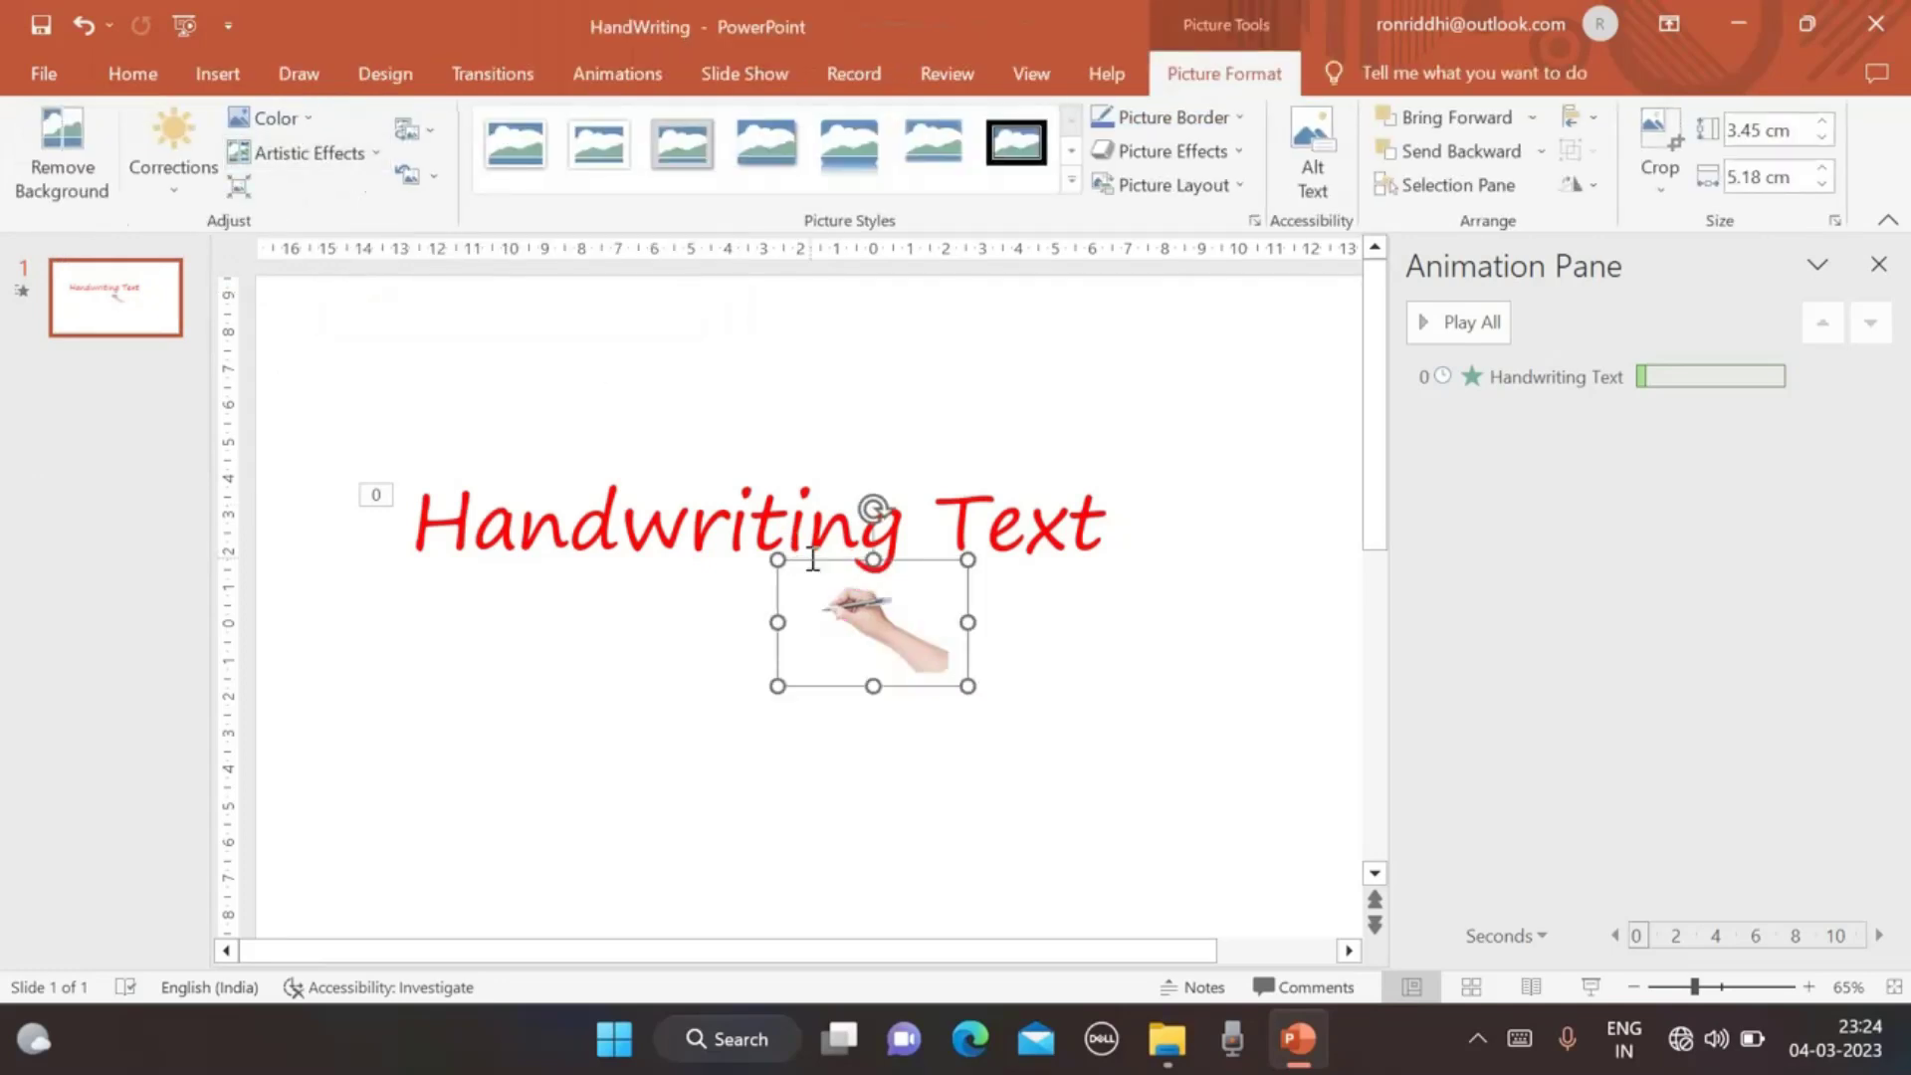
pyautogui.moveTo(825, 564); pyautogui.dragTo(732, 596)
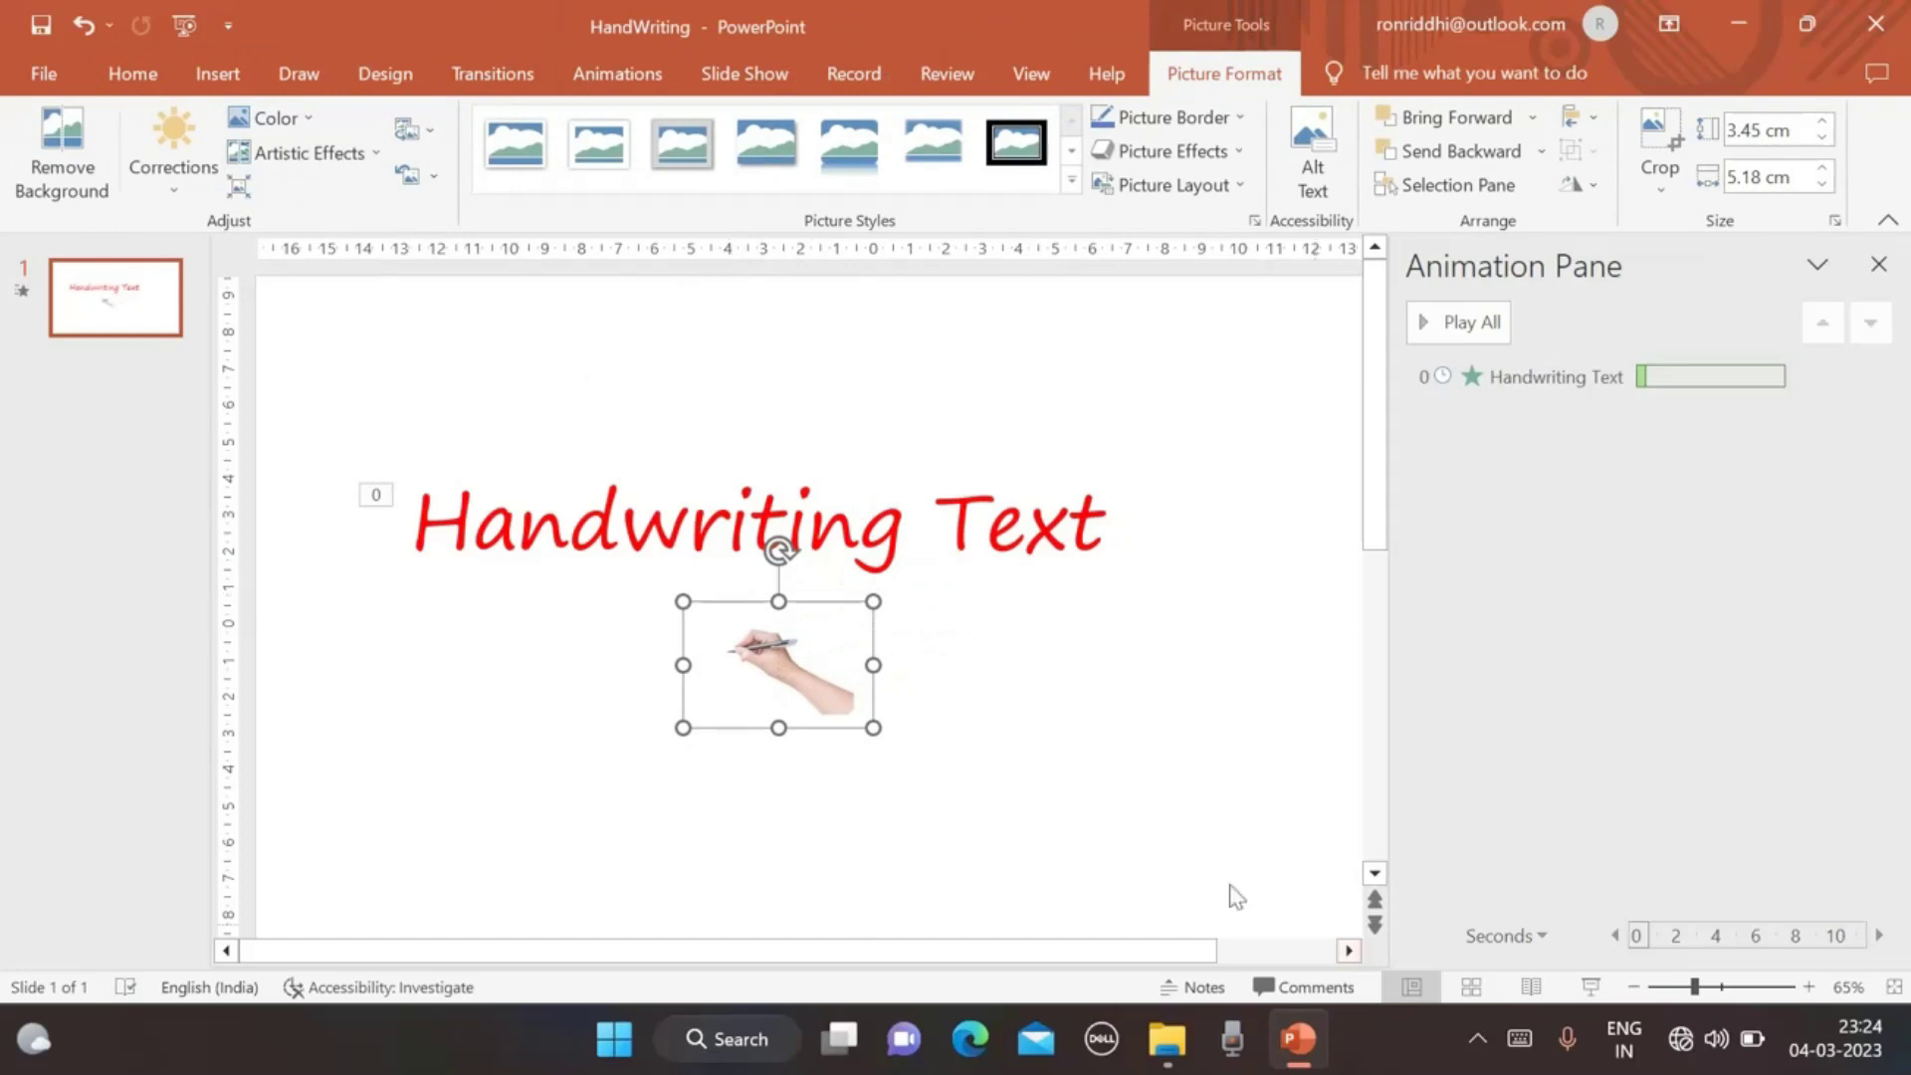
# Zoom in, select the hand picture, and scroll the Add Animation list to Motion Paths.
pyautogui.click(1717, 987)
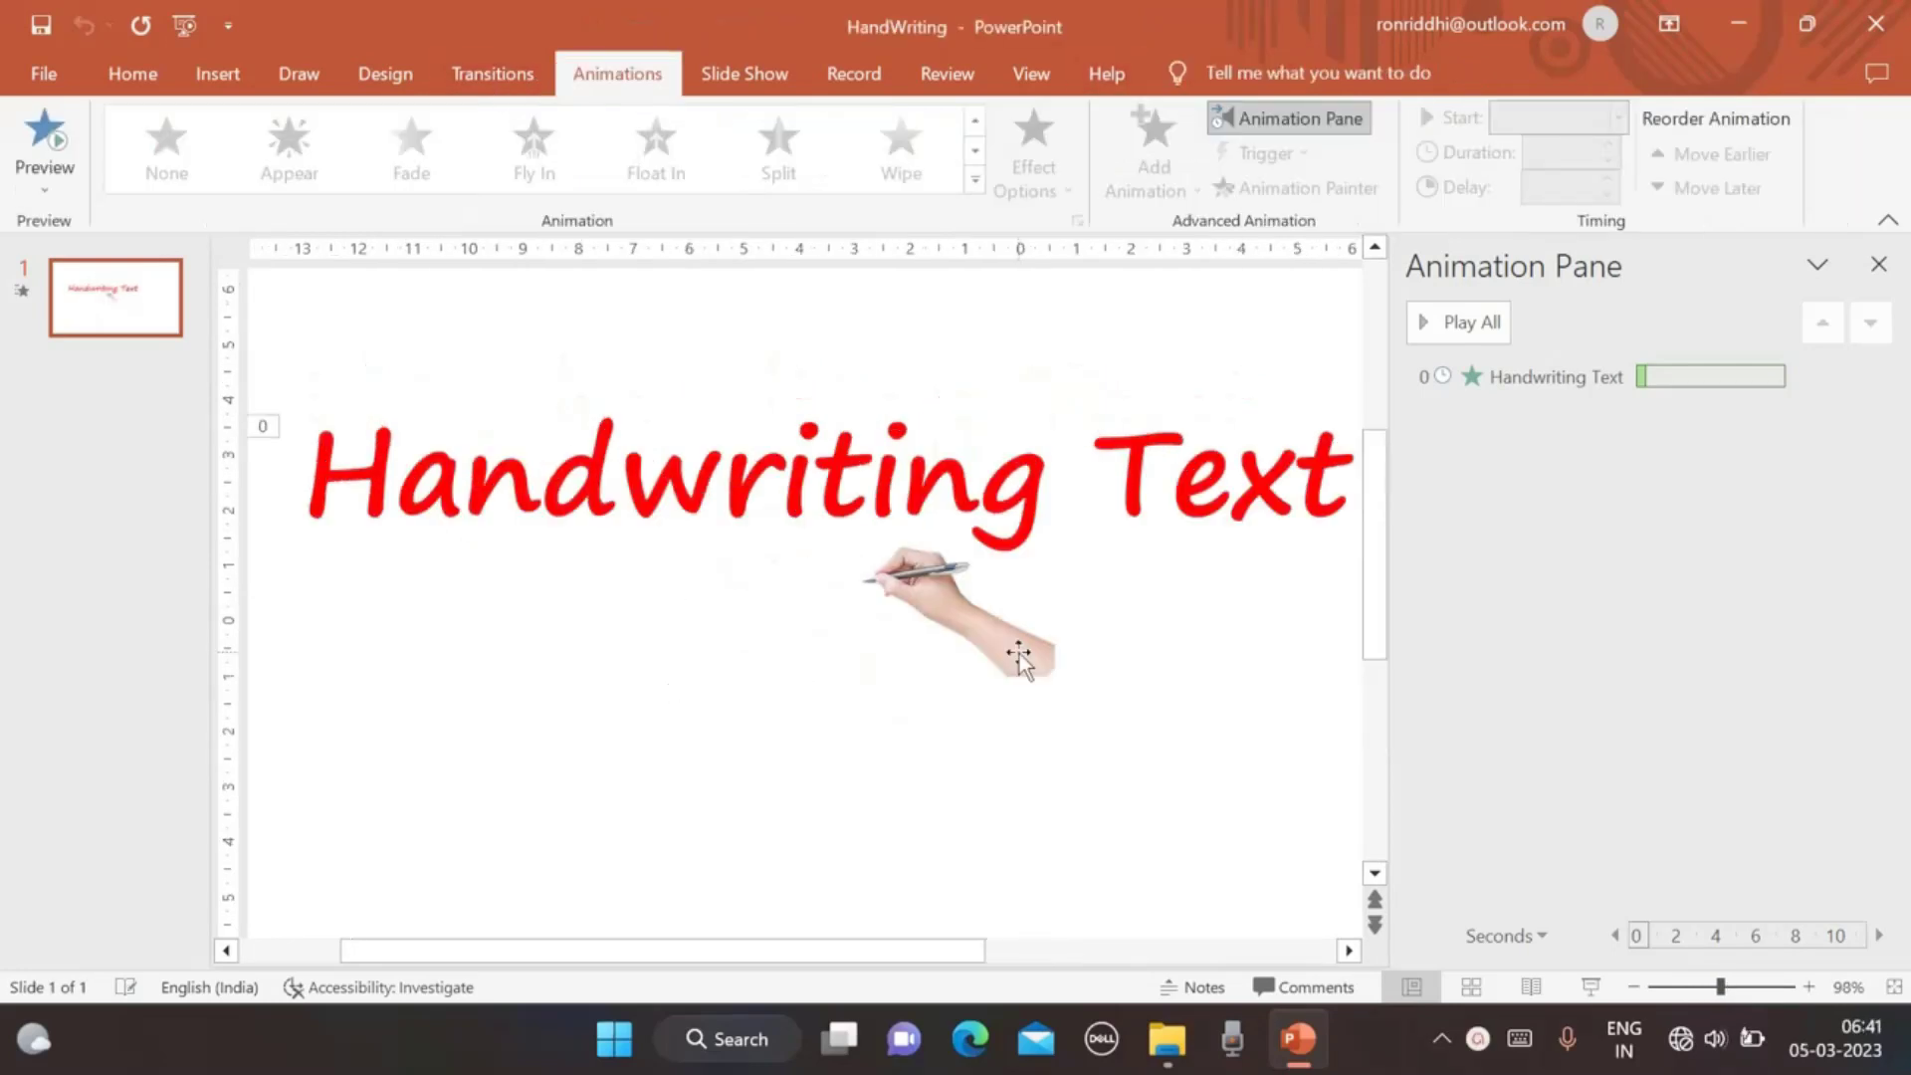
pyautogui.click(1018, 657)
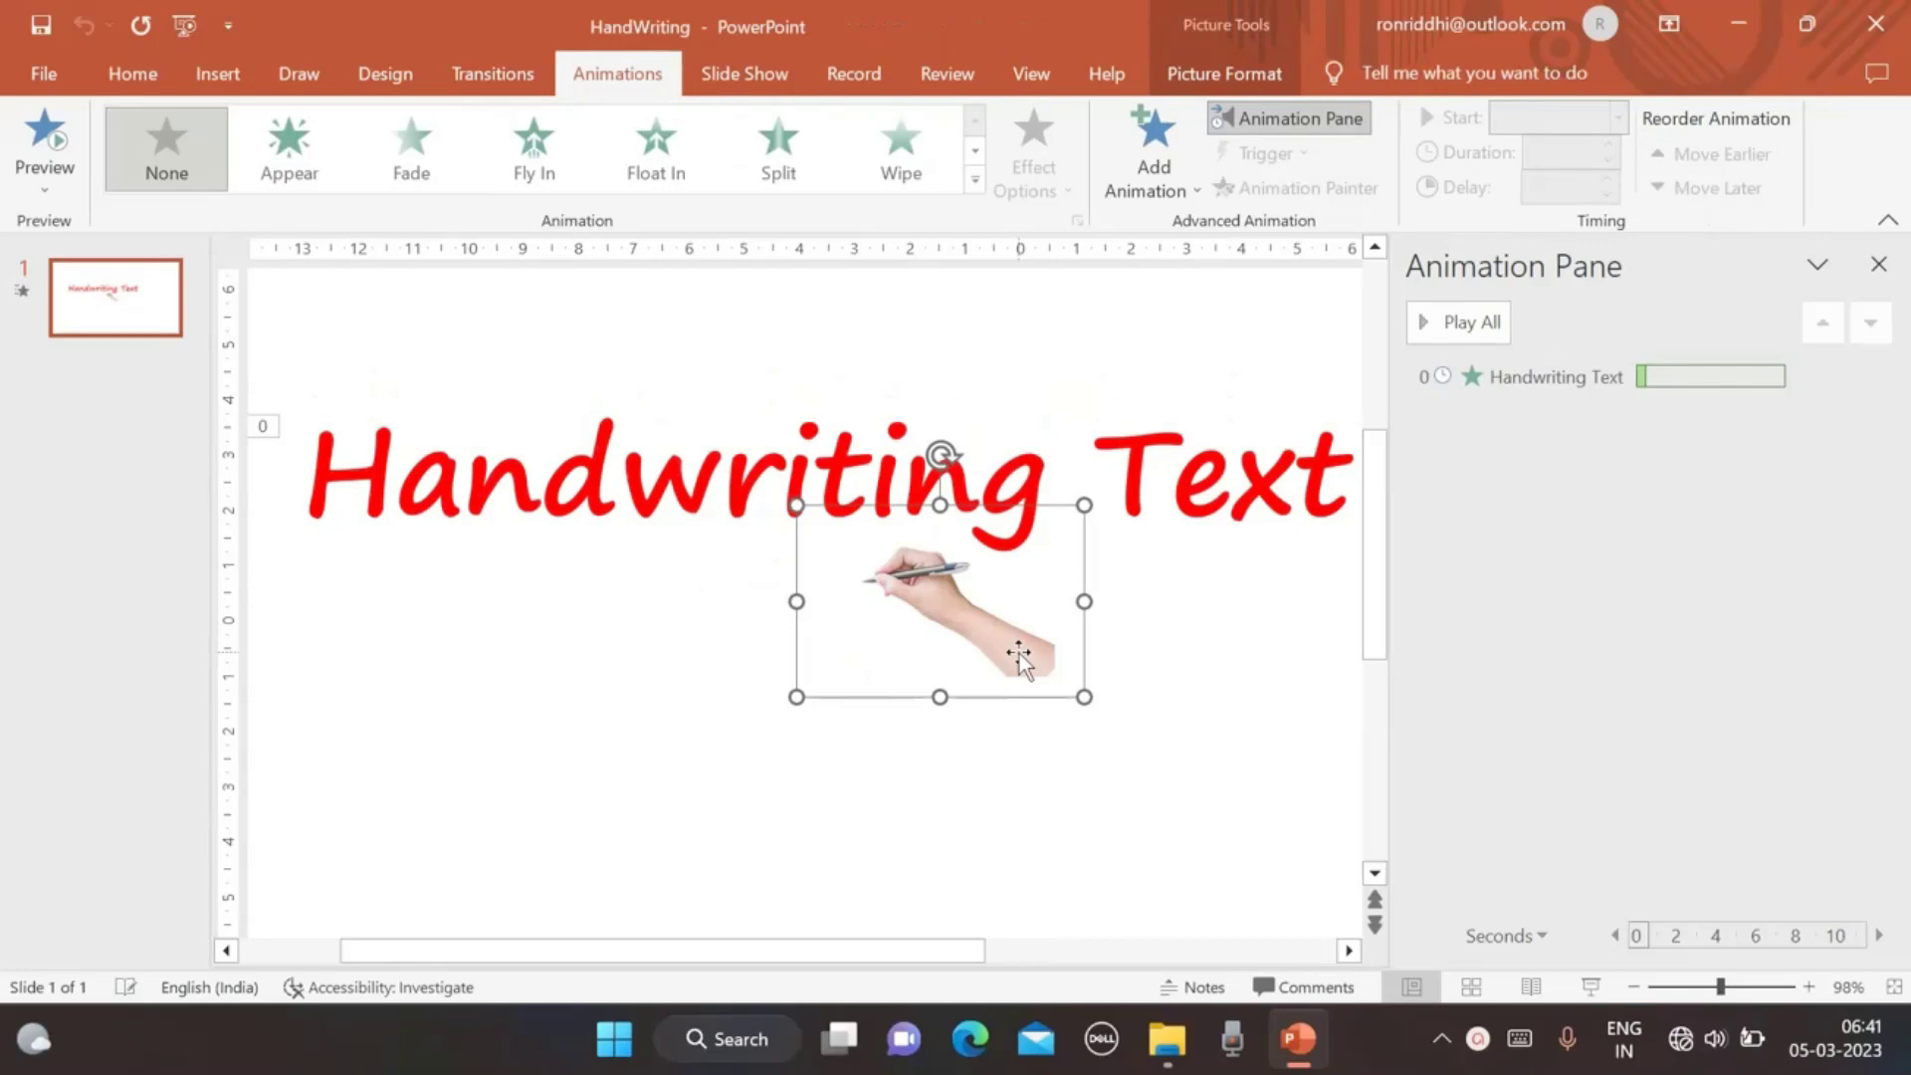
pyautogui.click(1191, 198)
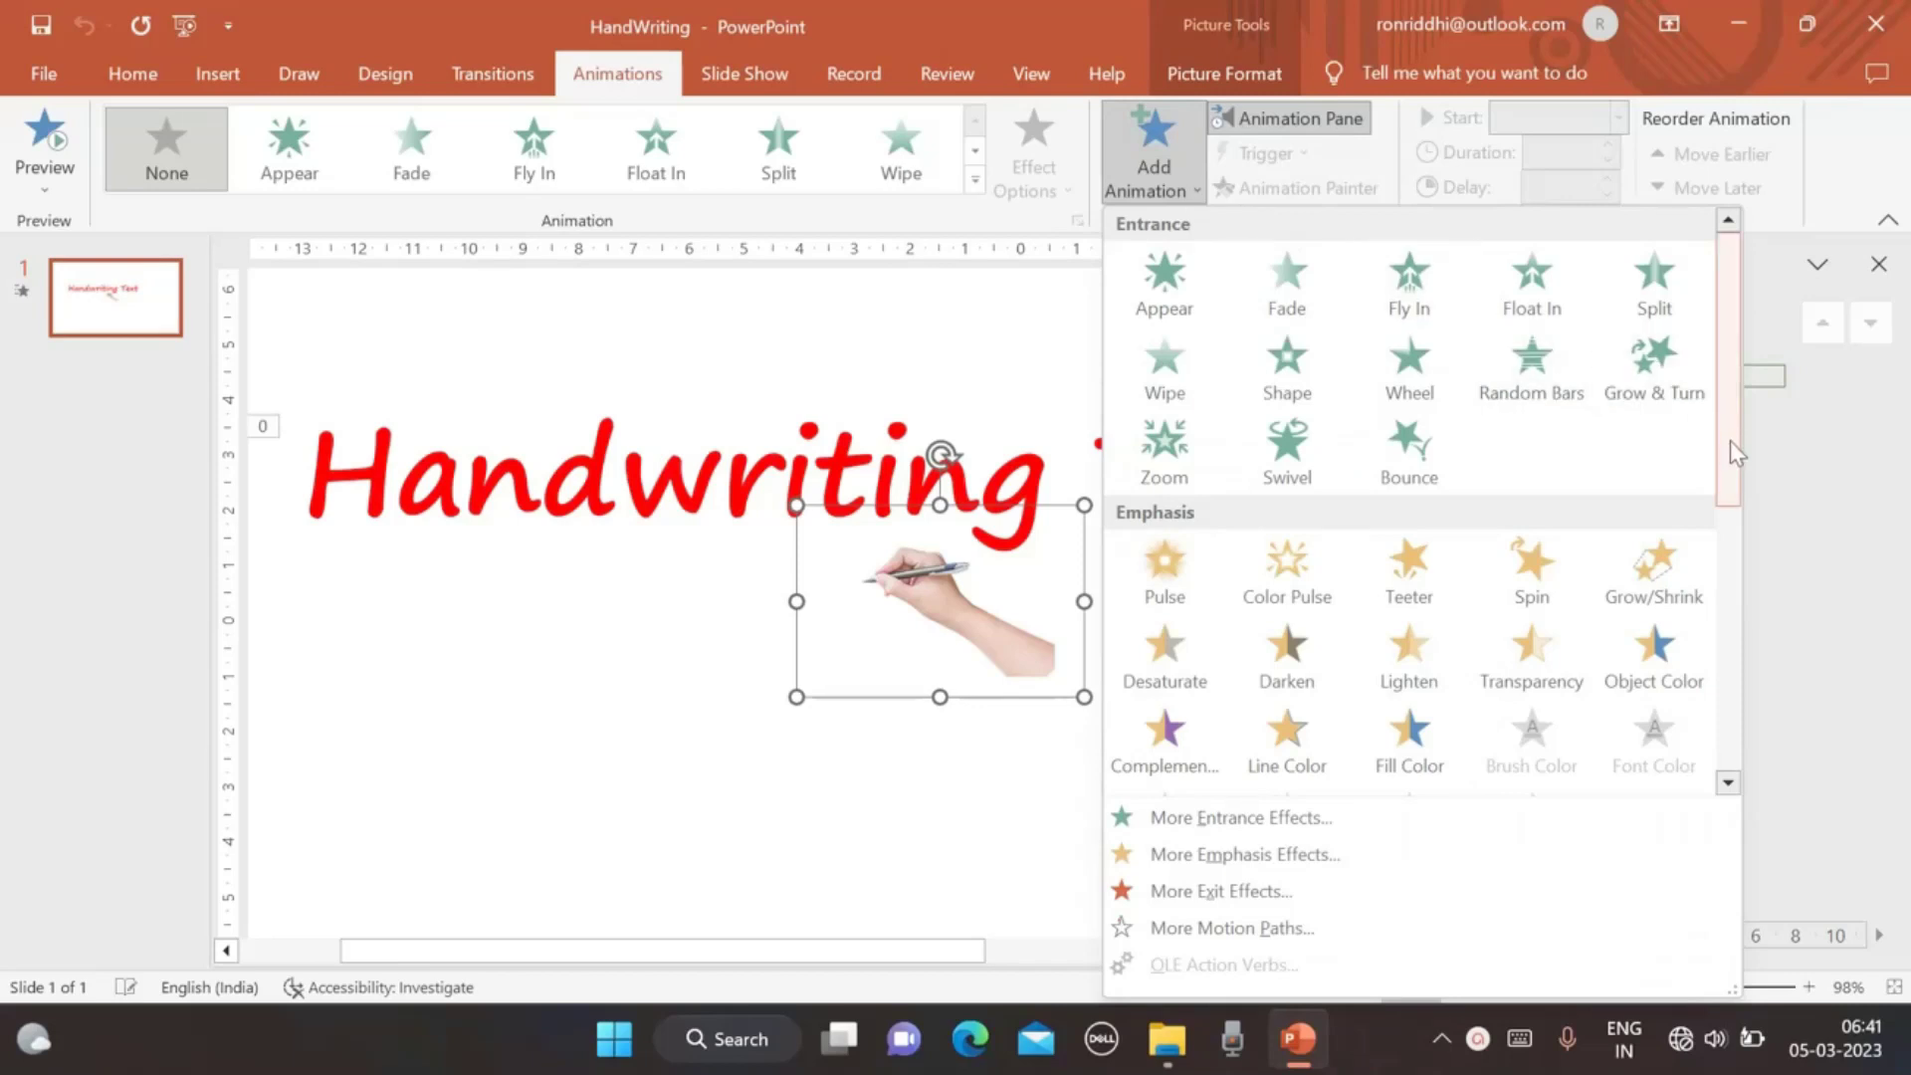
pyautogui.moveTo(1728, 657); pyautogui.dragTo(1726, 727)
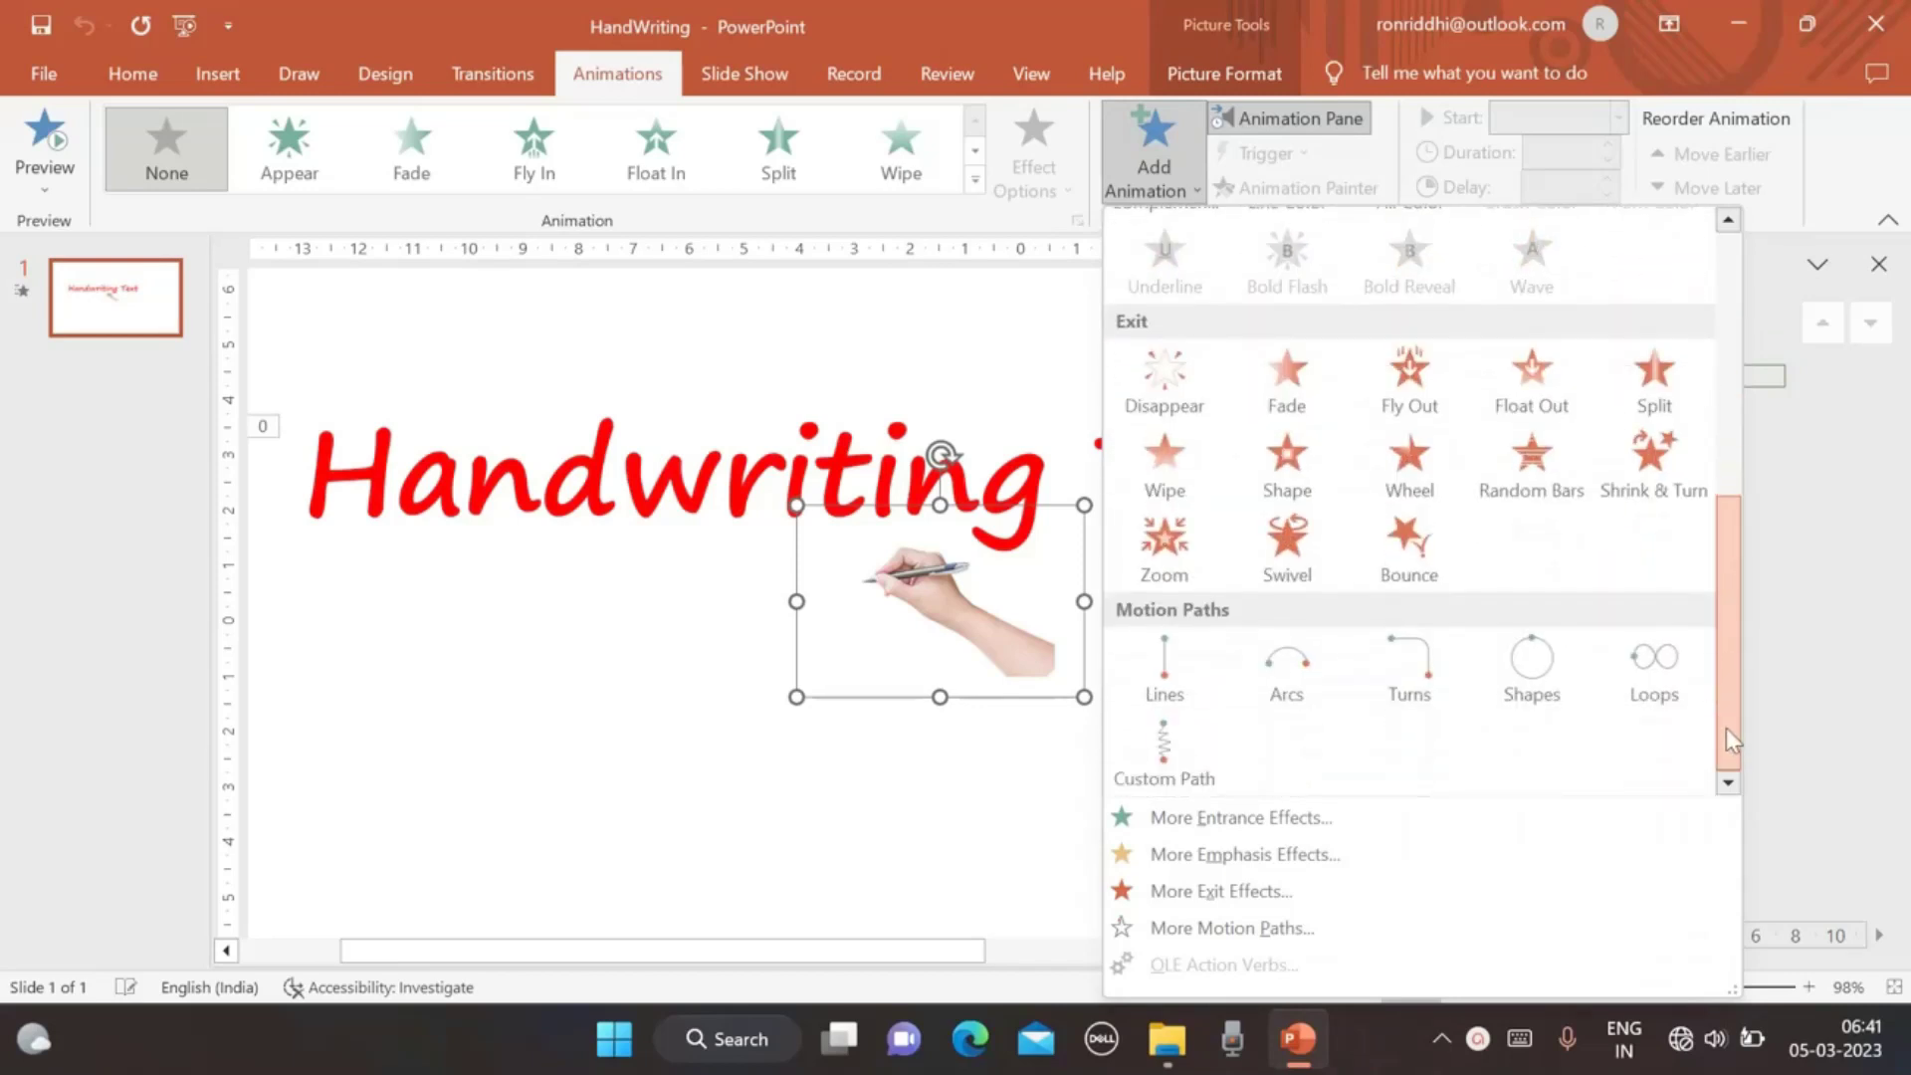
# Draw a Custom Path for the hand tracing from the H to the final t of Handwriting Text.
pyautogui.click(1165, 758)
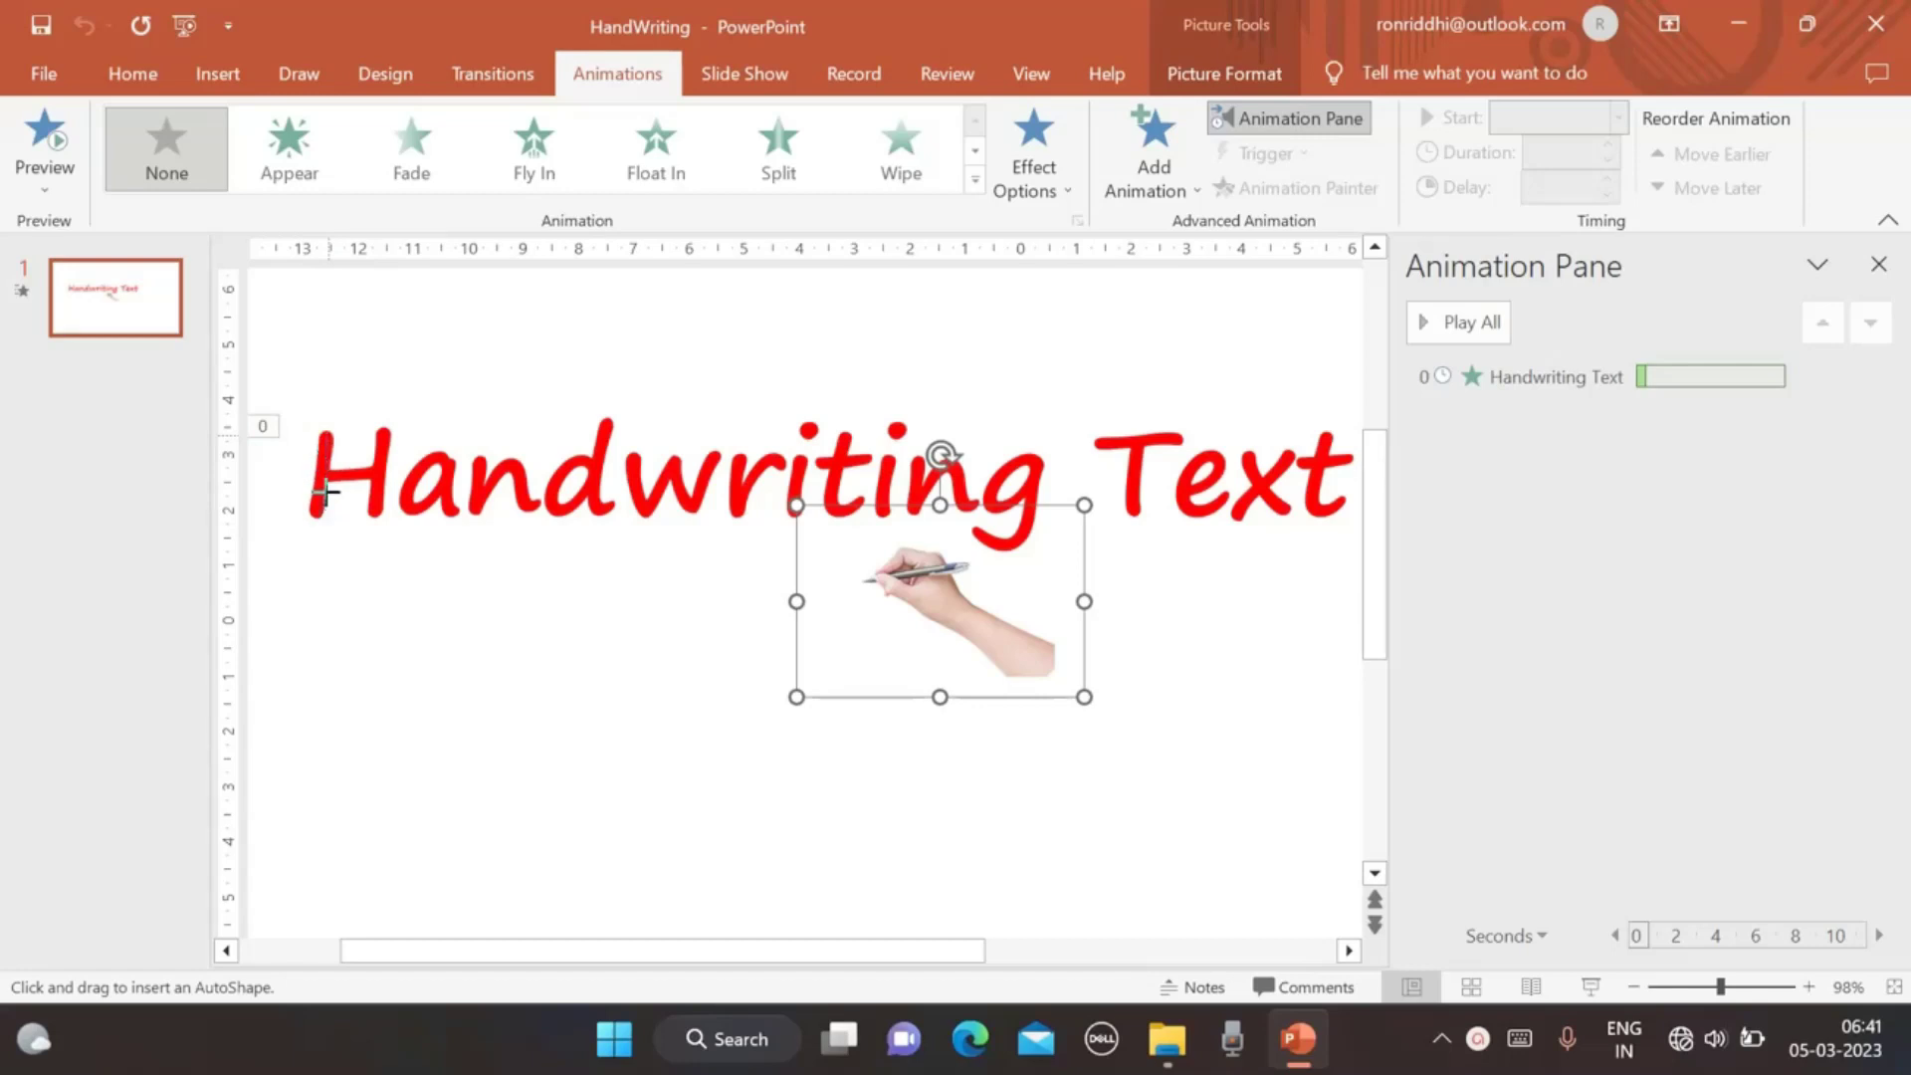
pyautogui.moveTo(338, 476)
pyautogui.mouseDown()
pyautogui.moveTo(446, 479)
pyautogui.moveTo(464, 516)
pyautogui.moveTo(499, 456)
pyautogui.moveTo(532, 506)
pyautogui.moveTo(585, 492)
pyautogui.moveTo(608, 510)
pyautogui.moveTo(694, 506)
pyautogui.moveTo(706, 465)
pyautogui.moveTo(736, 527)
pyautogui.moveTo(815, 424)
pyautogui.moveTo(842, 436)
pyautogui.moveTo(853, 499)
pyautogui.moveTo(899, 434)
pyautogui.mouseUp()
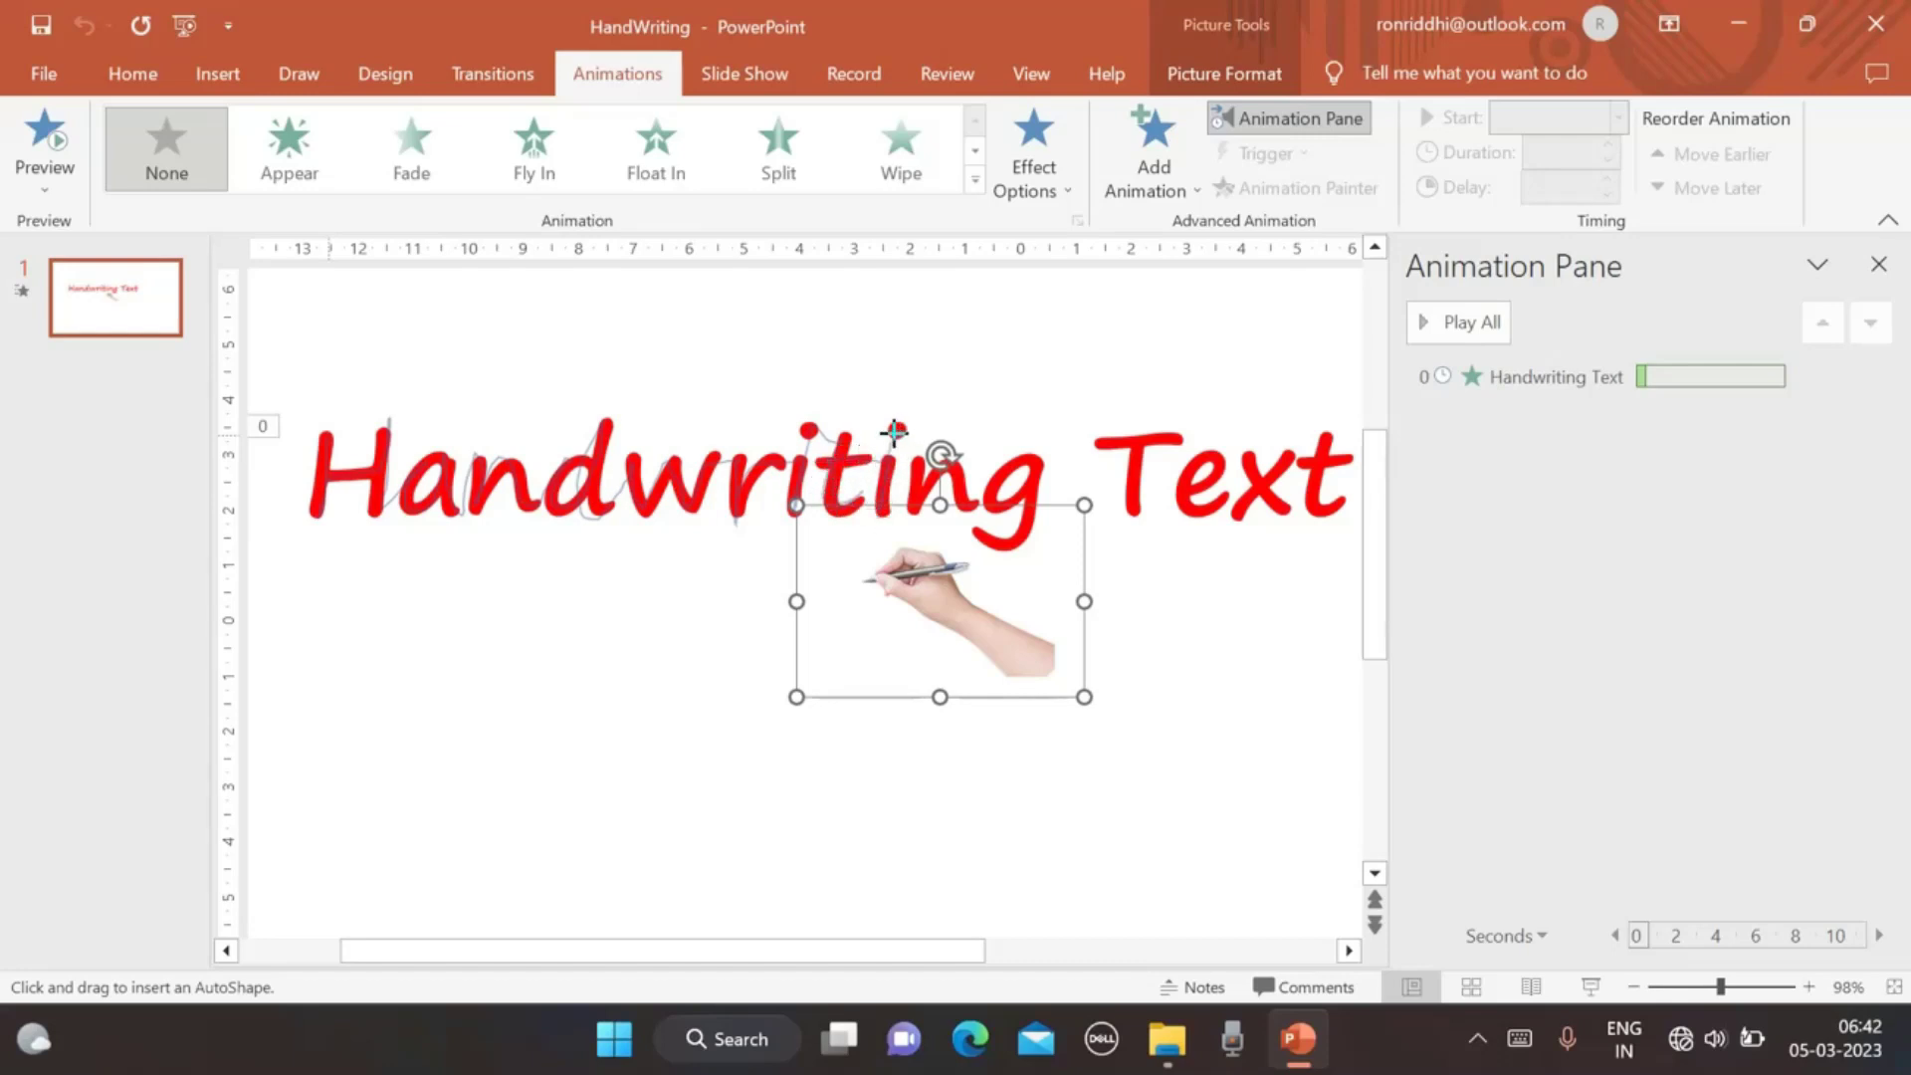
pyautogui.moveTo(899, 434)
pyautogui.mouseDown()
pyautogui.moveTo(916, 506)
pyautogui.moveTo(1170, 439)
pyautogui.moveTo(1124, 443)
pyautogui.moveTo(1133, 522)
pyautogui.moveTo(1220, 453)
pyautogui.moveTo(1179, 487)
pyautogui.moveTo(1186, 513)
pyautogui.moveTo(1238, 453)
pyautogui.moveTo(1269, 527)
pyautogui.moveTo(1294, 460)
pyautogui.moveTo(1226, 523)
pyautogui.moveTo(1296, 466)
pyautogui.moveTo(1328, 468)
pyautogui.moveTo(1314, 512)
pyautogui.moveTo(1354, 507)
pyautogui.mouseUp()
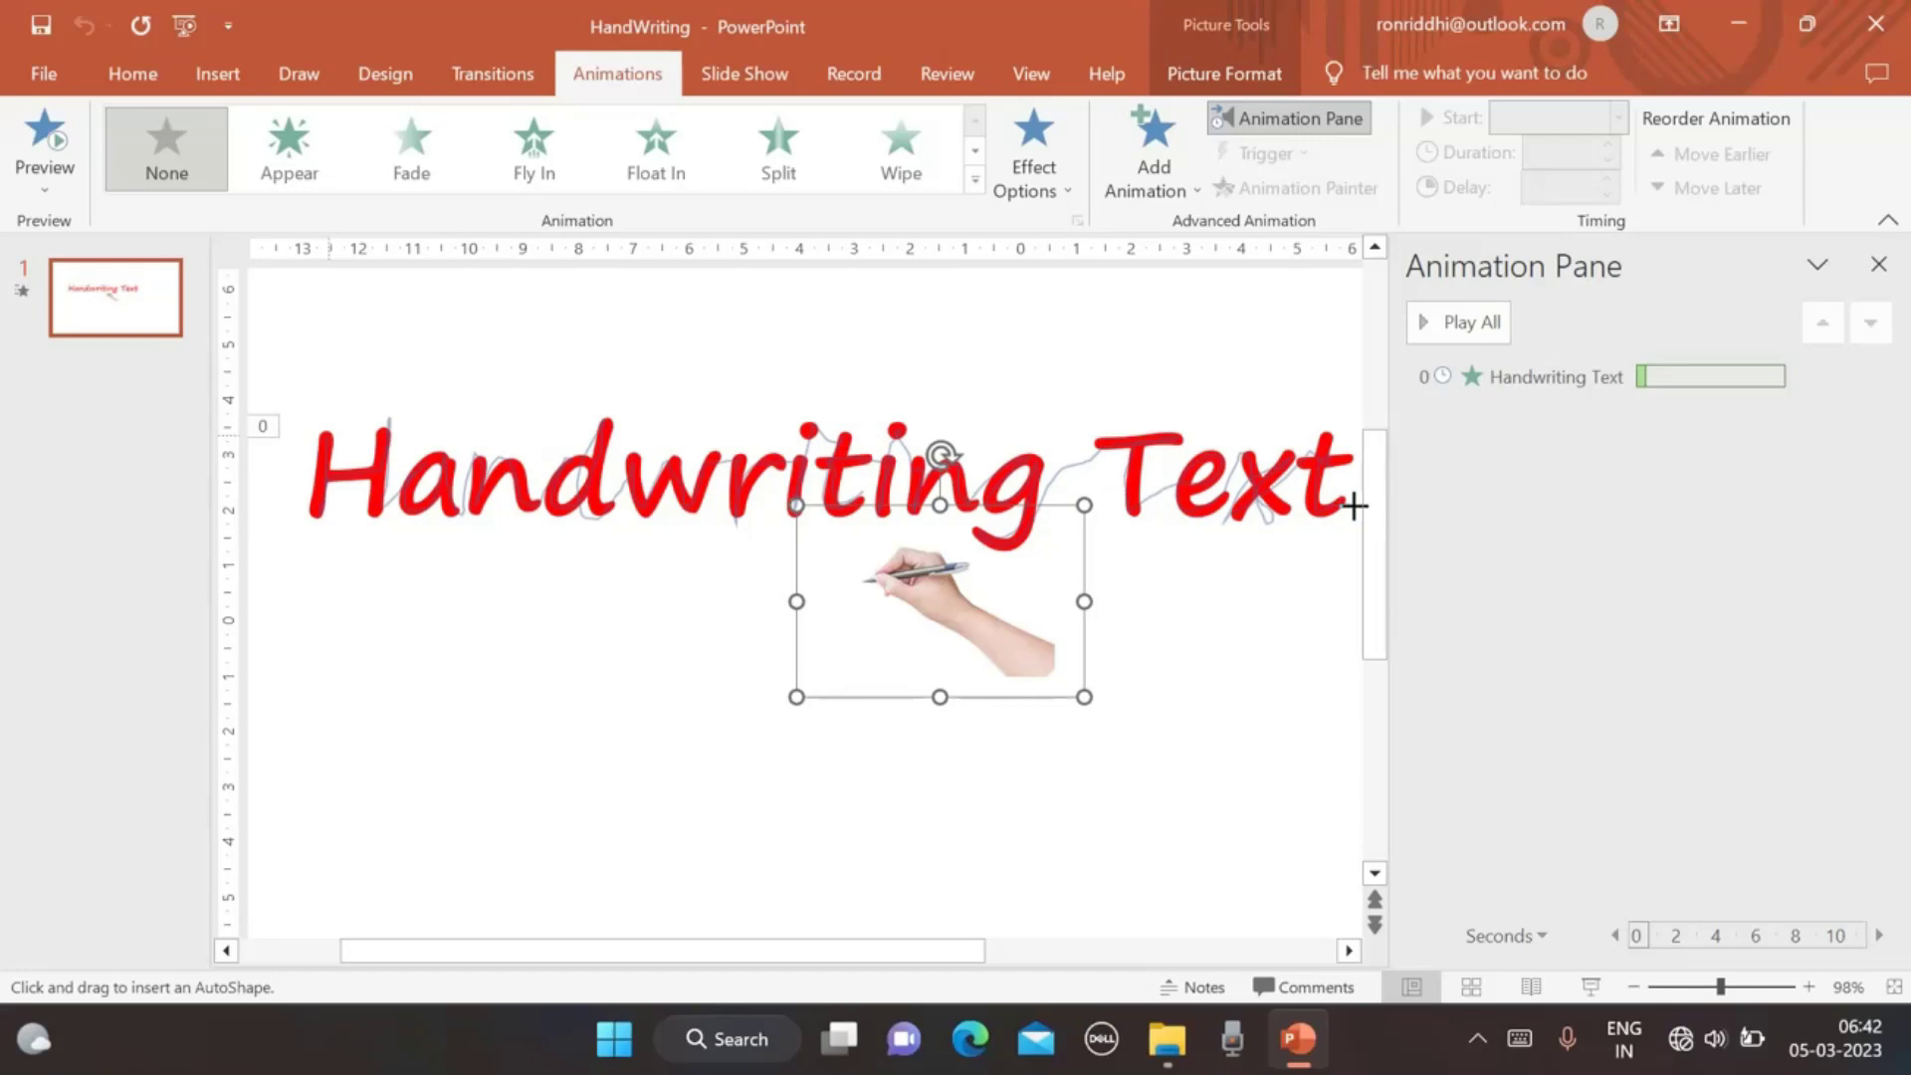
pyautogui.moveTo(1353, 507); pyautogui.dragTo(1353, 505)
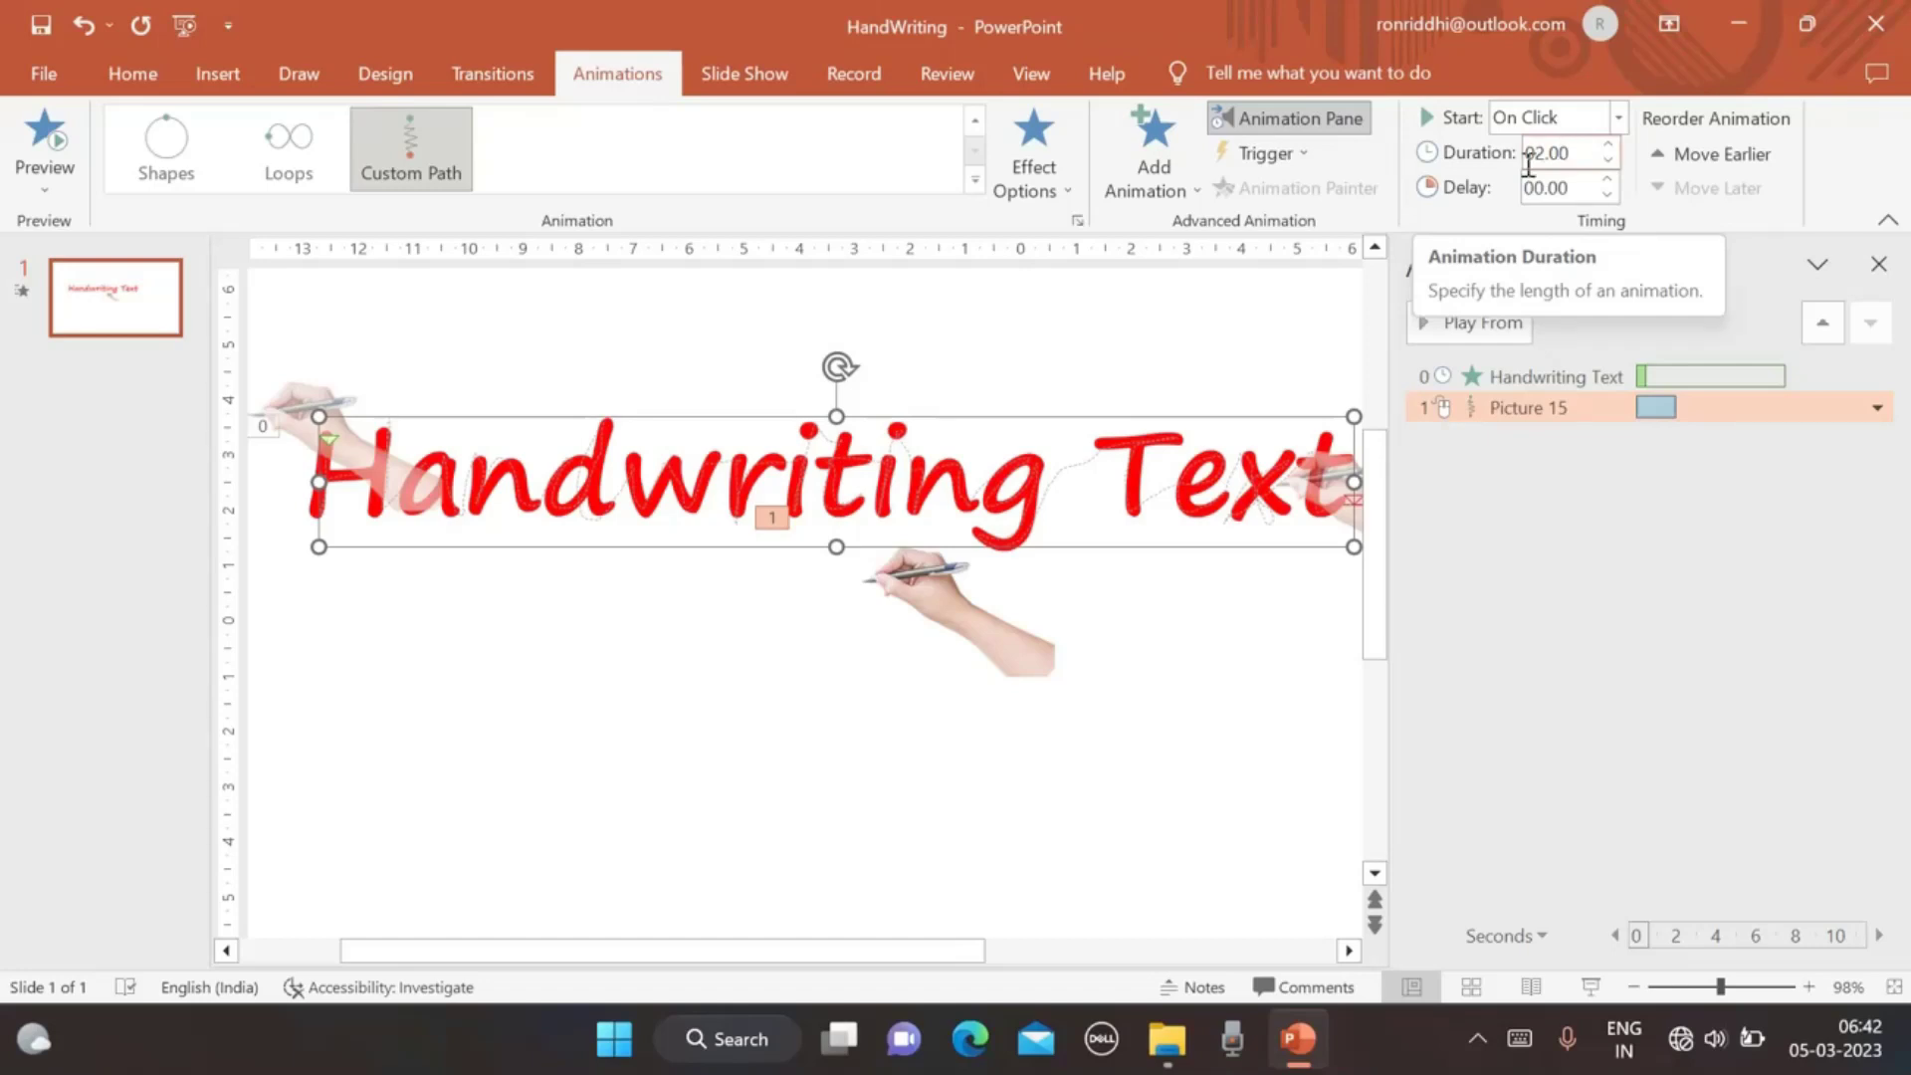
# Set the hand's path to 7.50 s duration starting With Previous, and open its Custom Path effect options.
pyautogui.click(1546, 154)
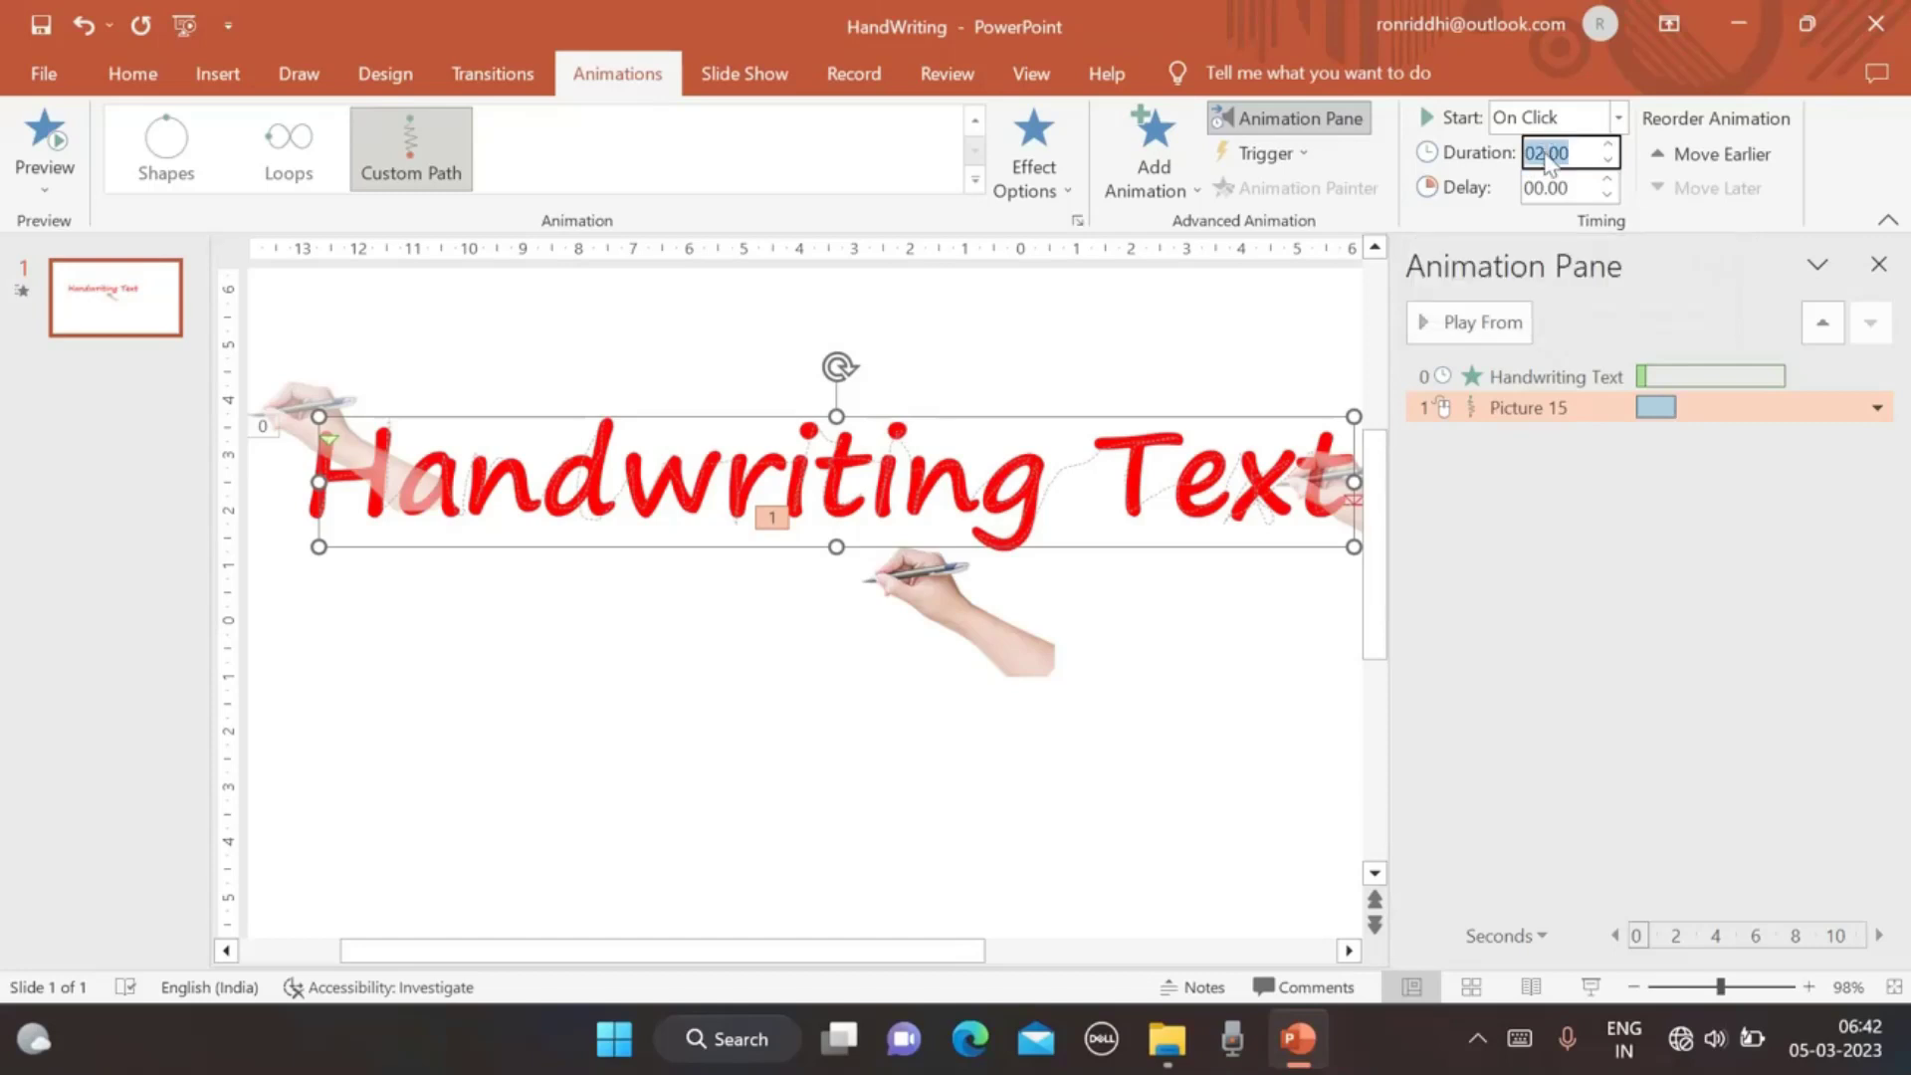
pyautogui.write('7.50')
pyautogui.click(1620, 118)
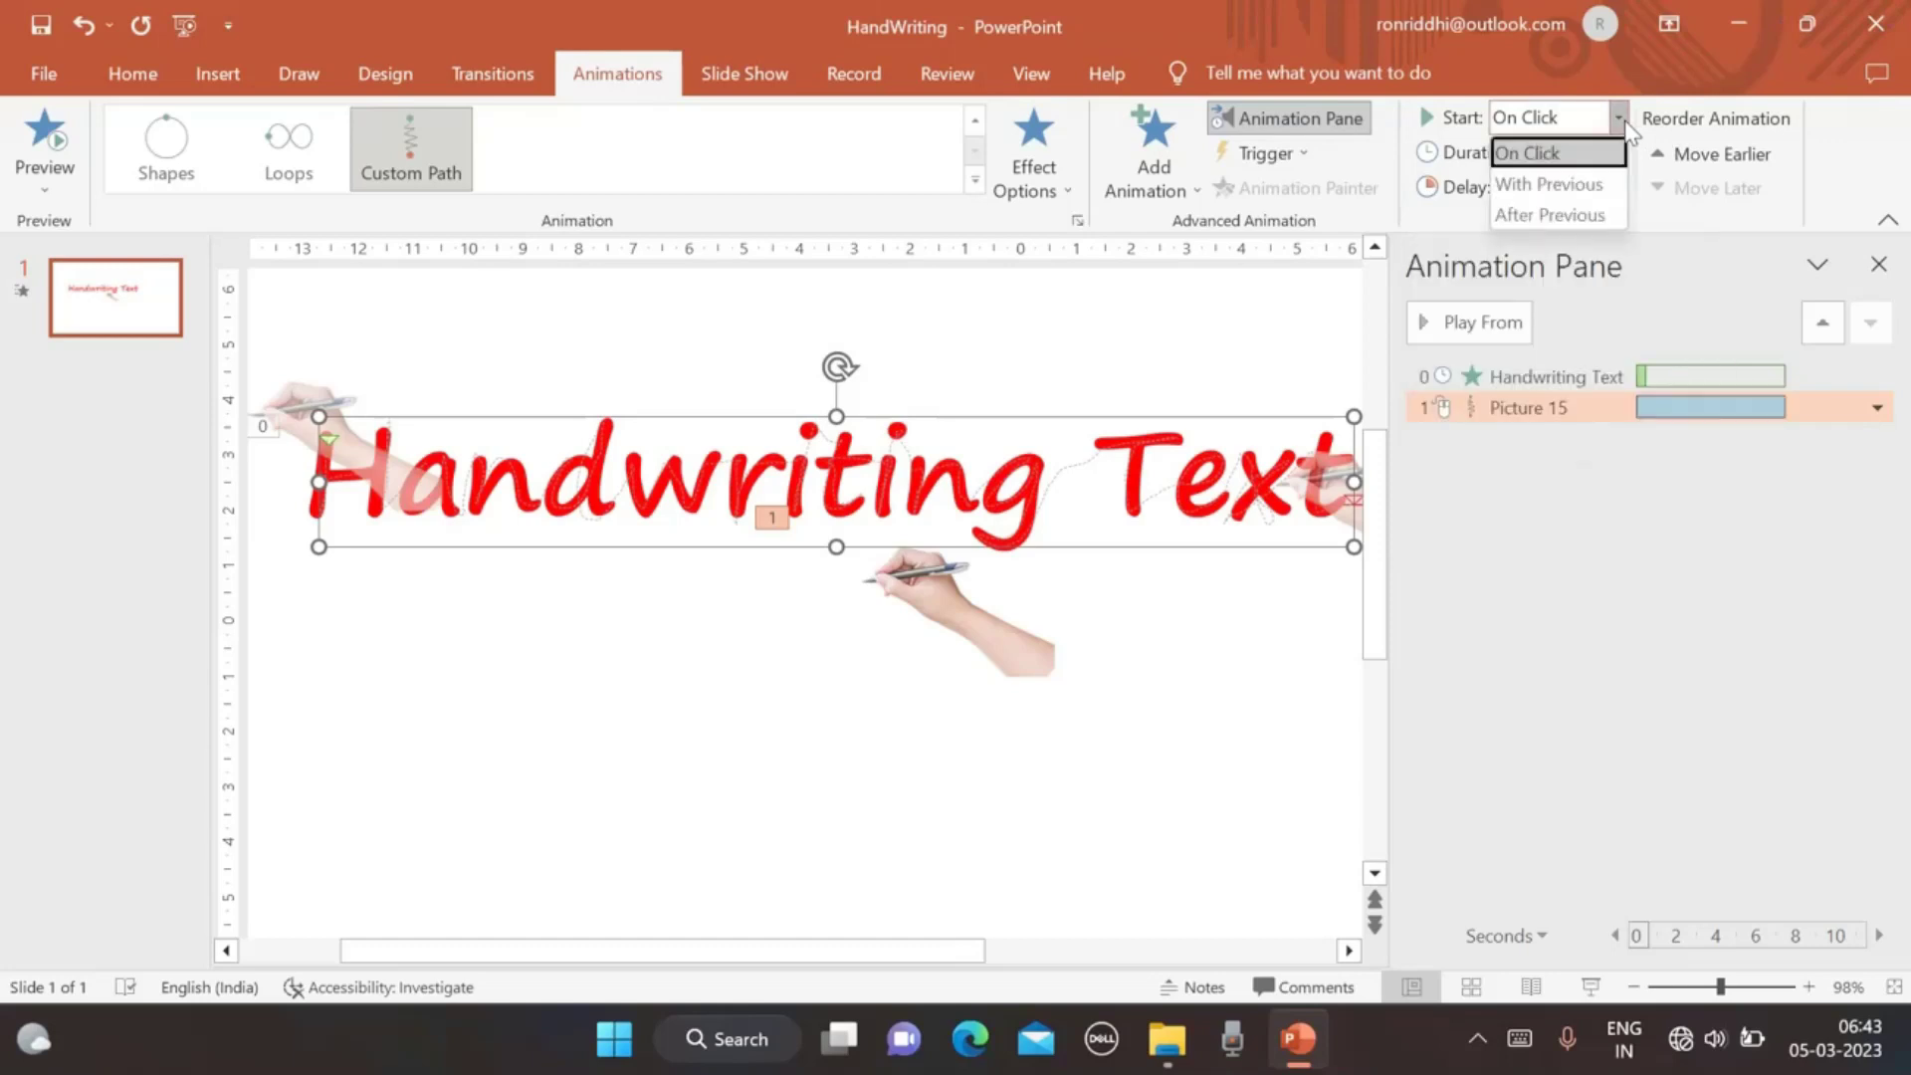
pyautogui.click(1579, 185)
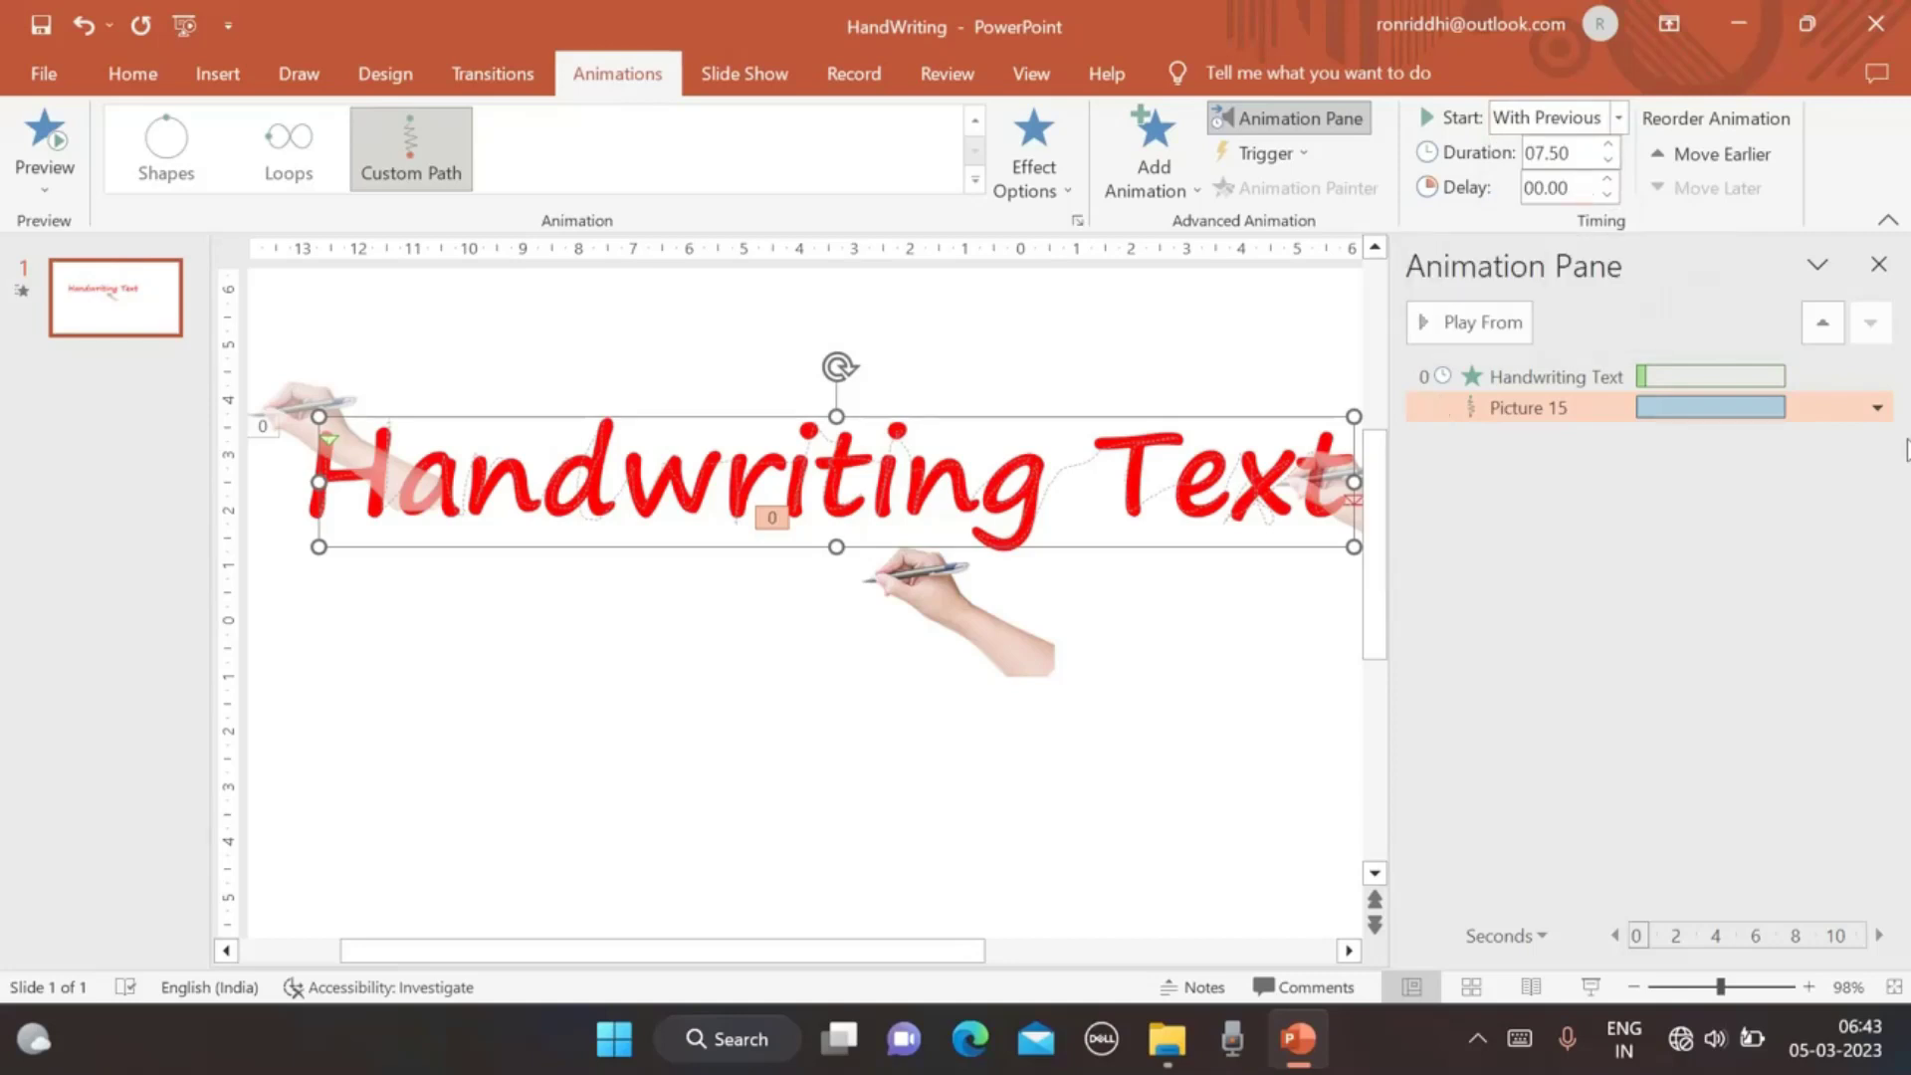
pyautogui.click(1876, 409)
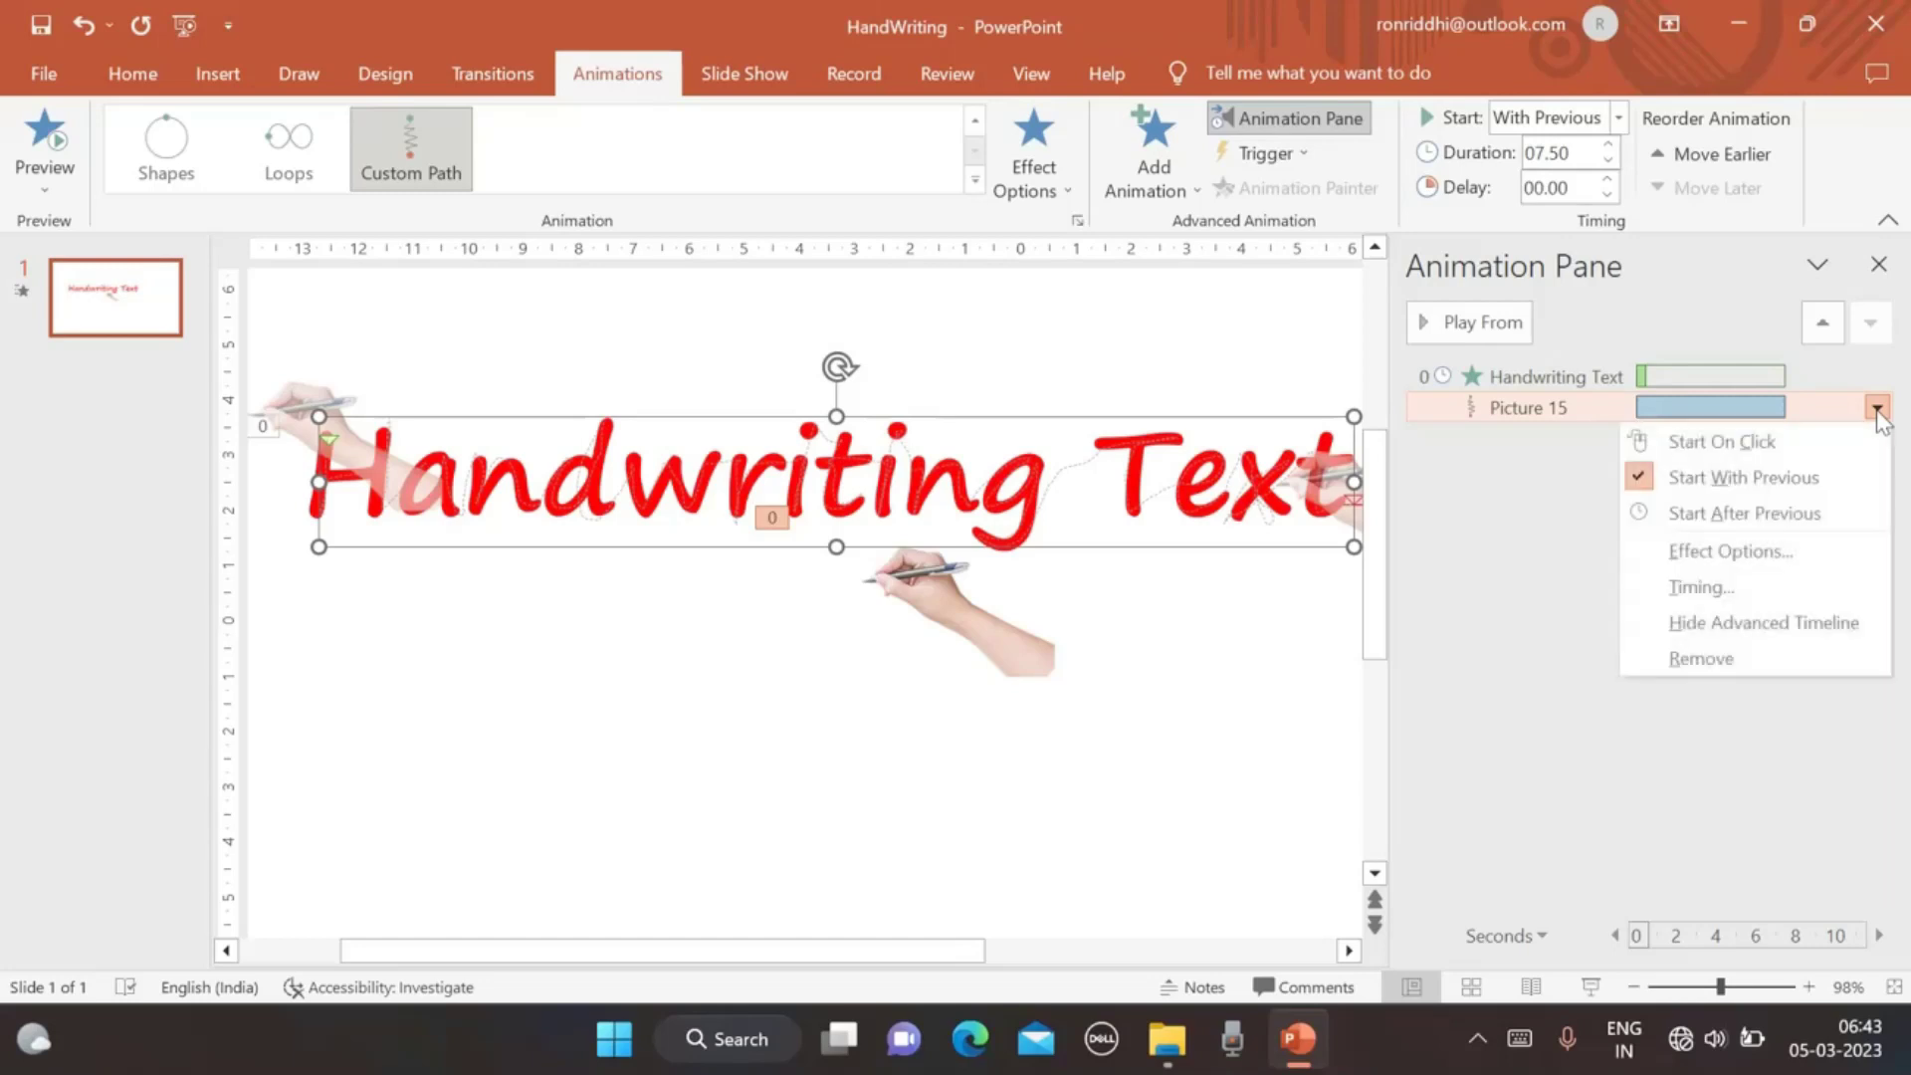
pyautogui.click(1706, 561)
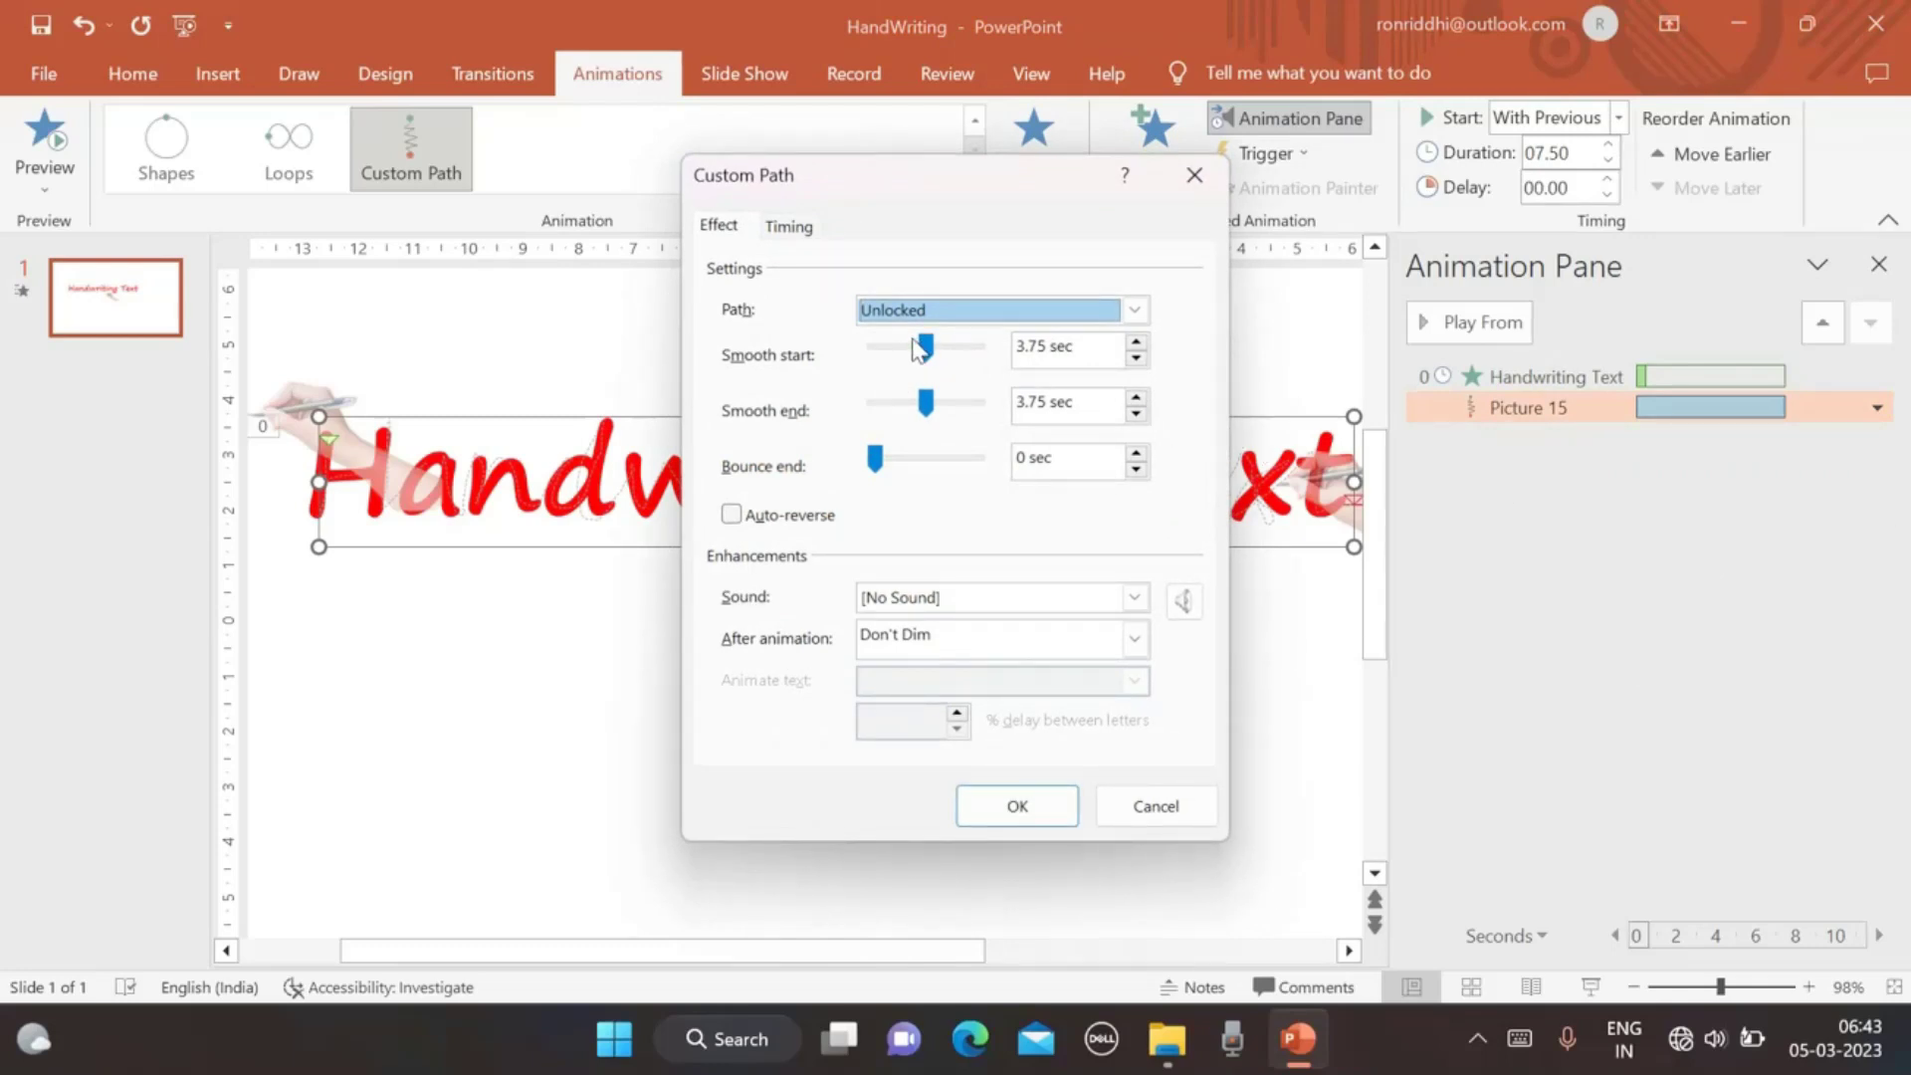
# Set the hand's motion path Smooth start and Smooth end to 0 sec and confirm.
pyautogui.moveTo(921, 349); pyautogui.dragTo(862, 353)
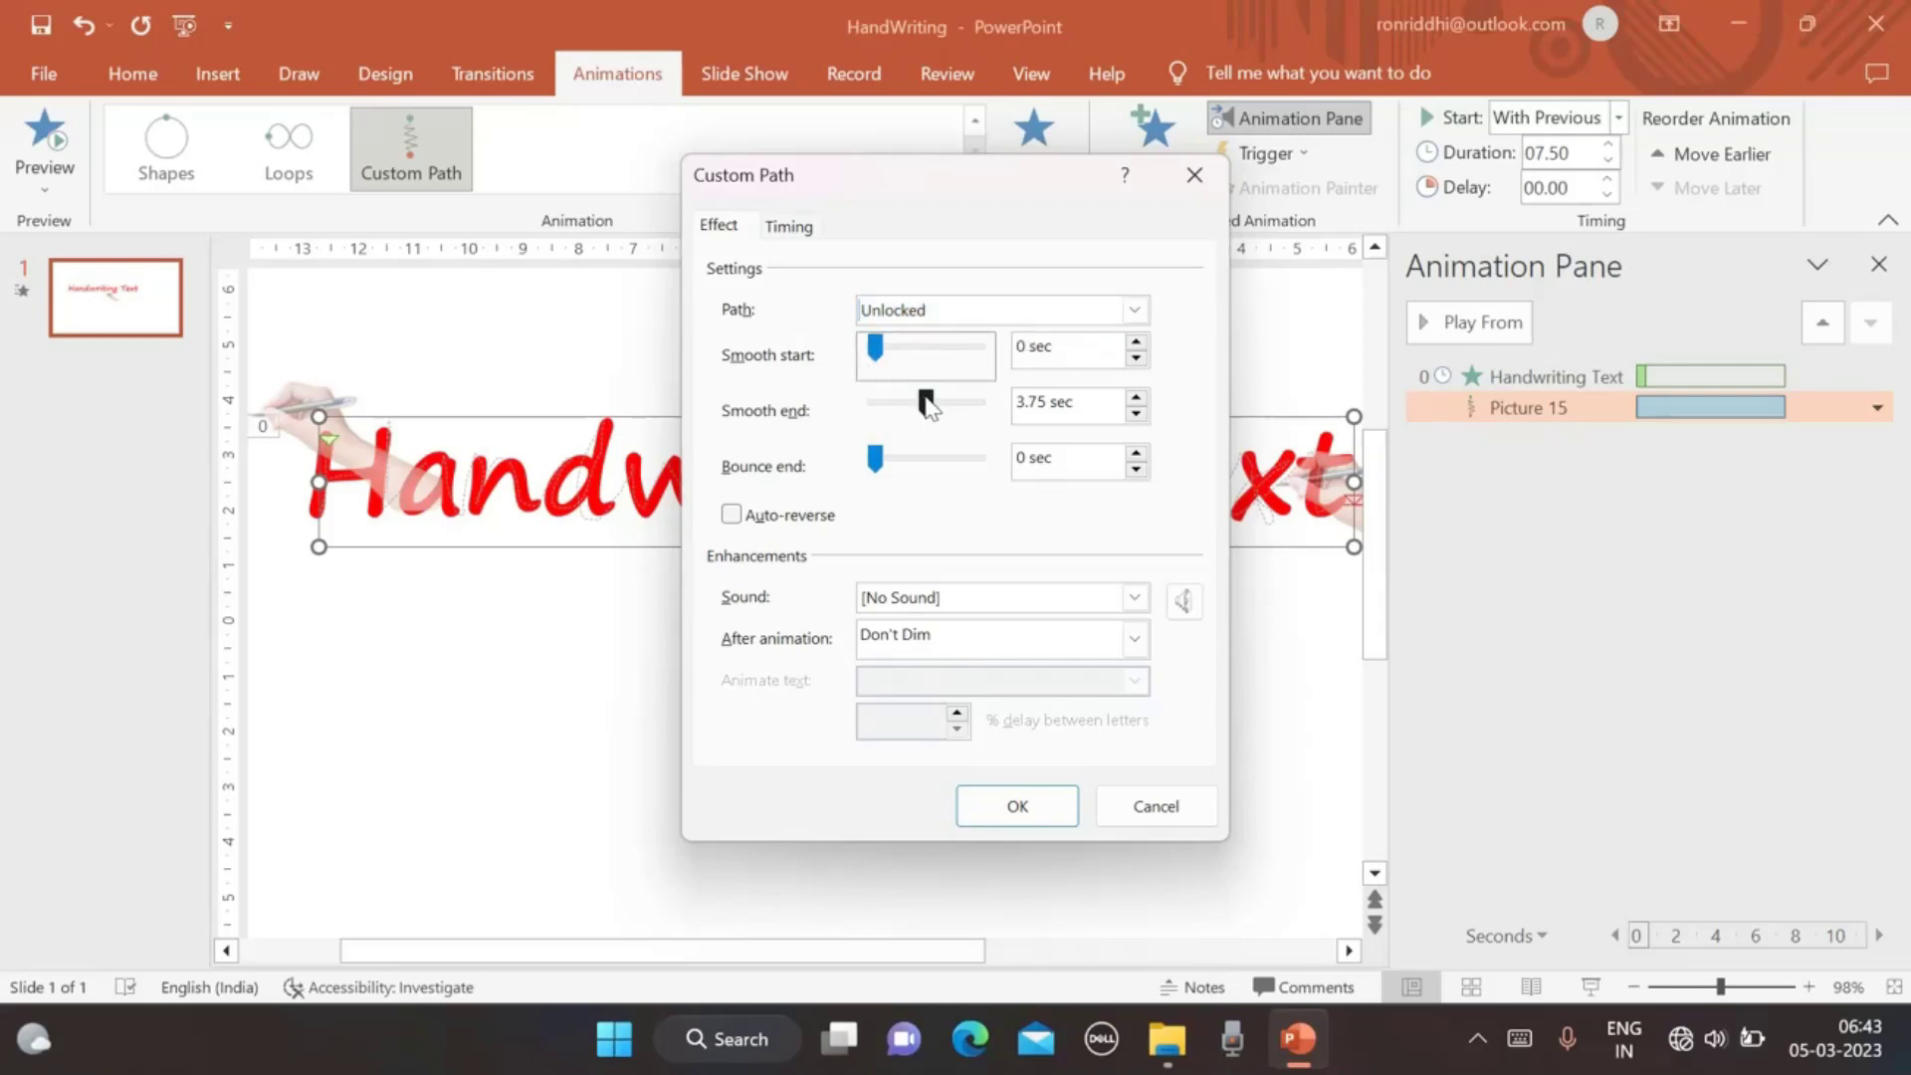
pyautogui.click(926, 402)
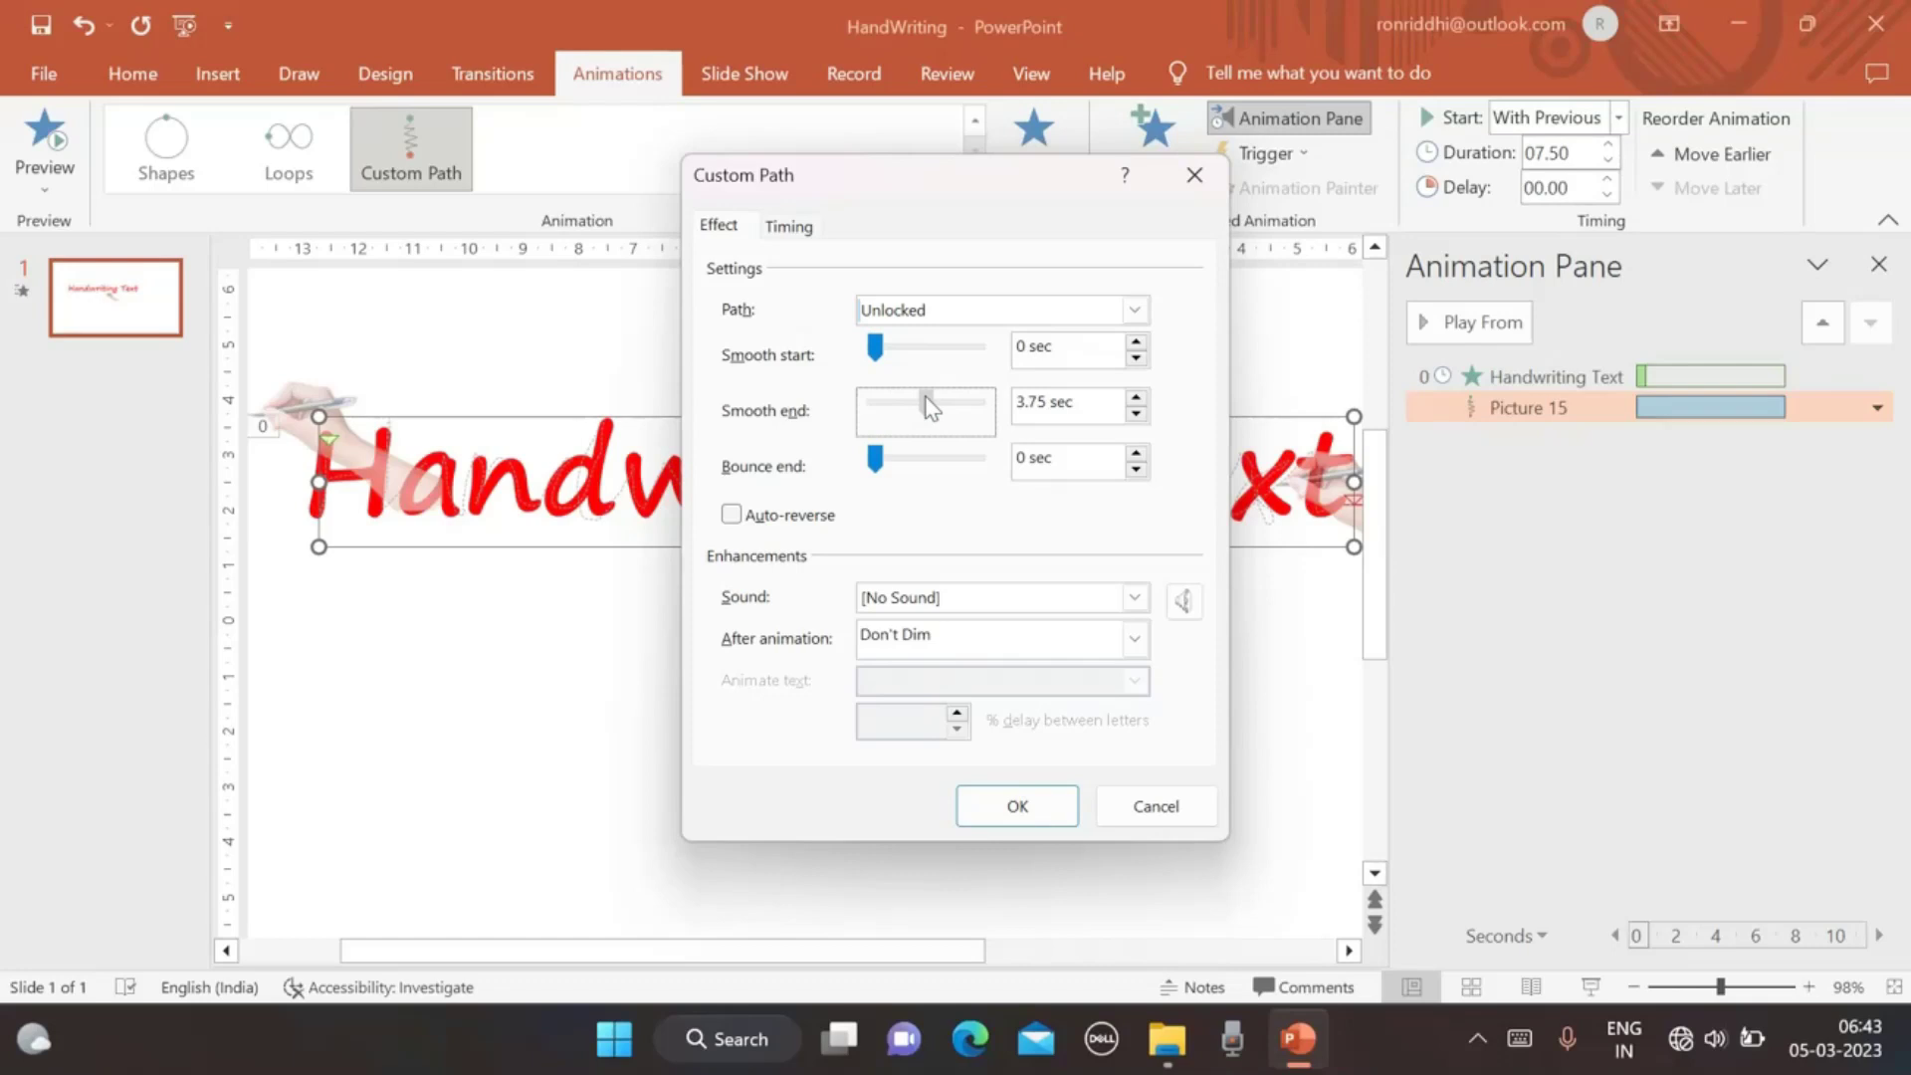
pyautogui.moveTo(926, 398); pyautogui.dragTo(862, 406)
pyautogui.click(1018, 806)
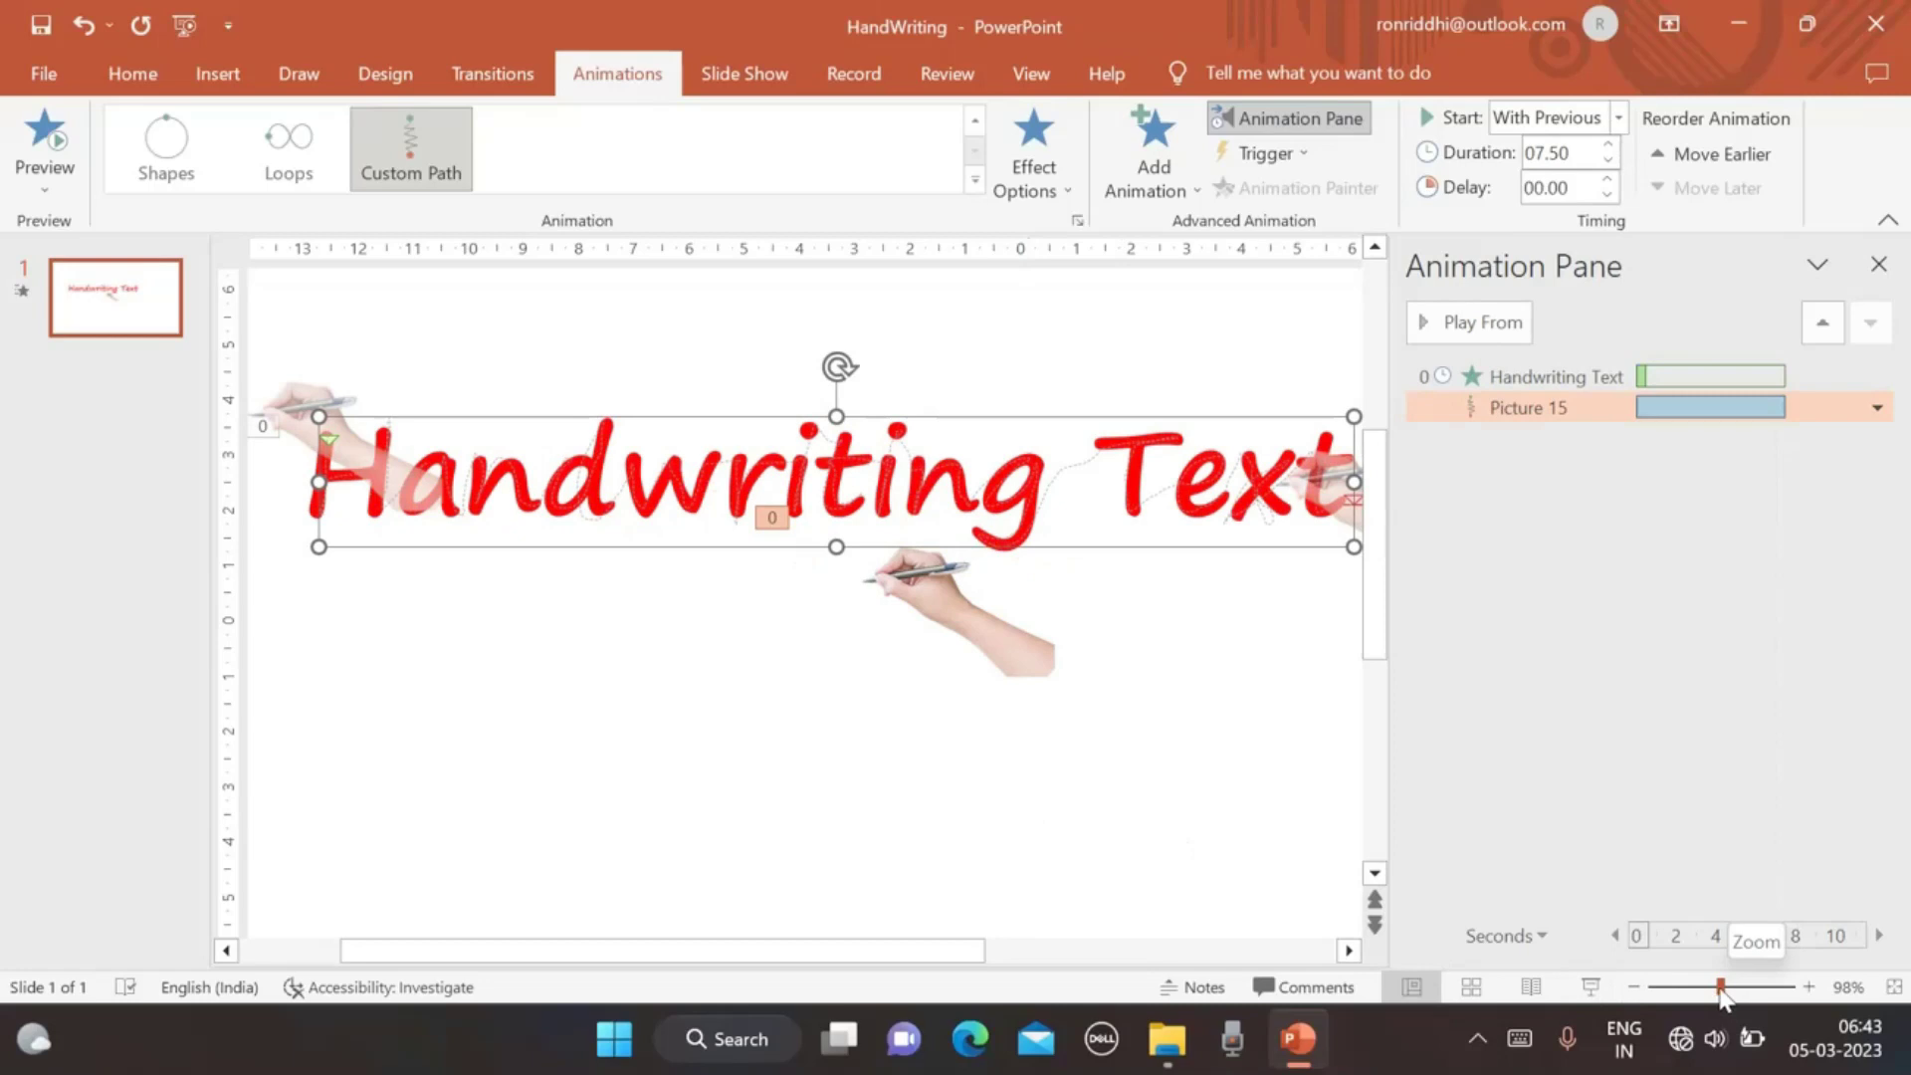
# Zoom out and nudge the hand picture slightly right beneath the text.
pyautogui.moveTo(1721, 988); pyautogui.dragTo(1700, 987)
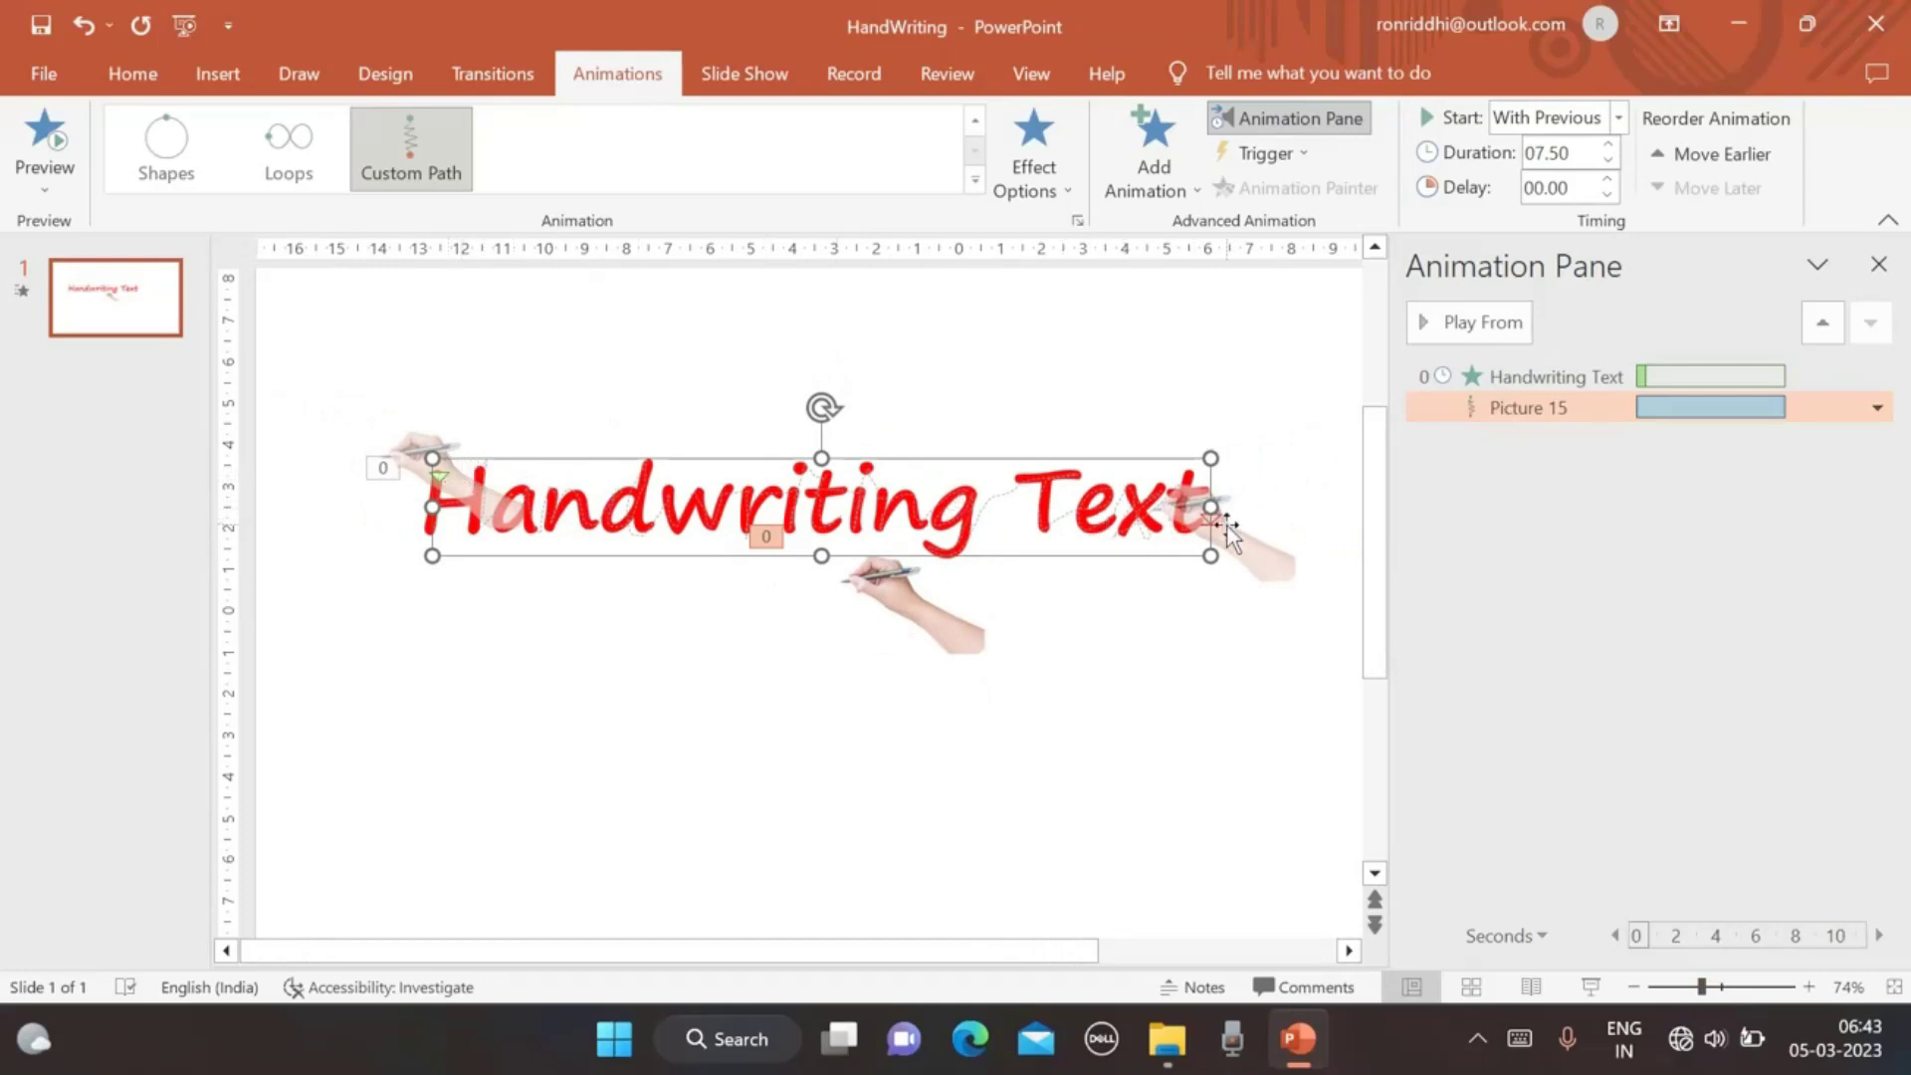
pyautogui.click(902, 605)
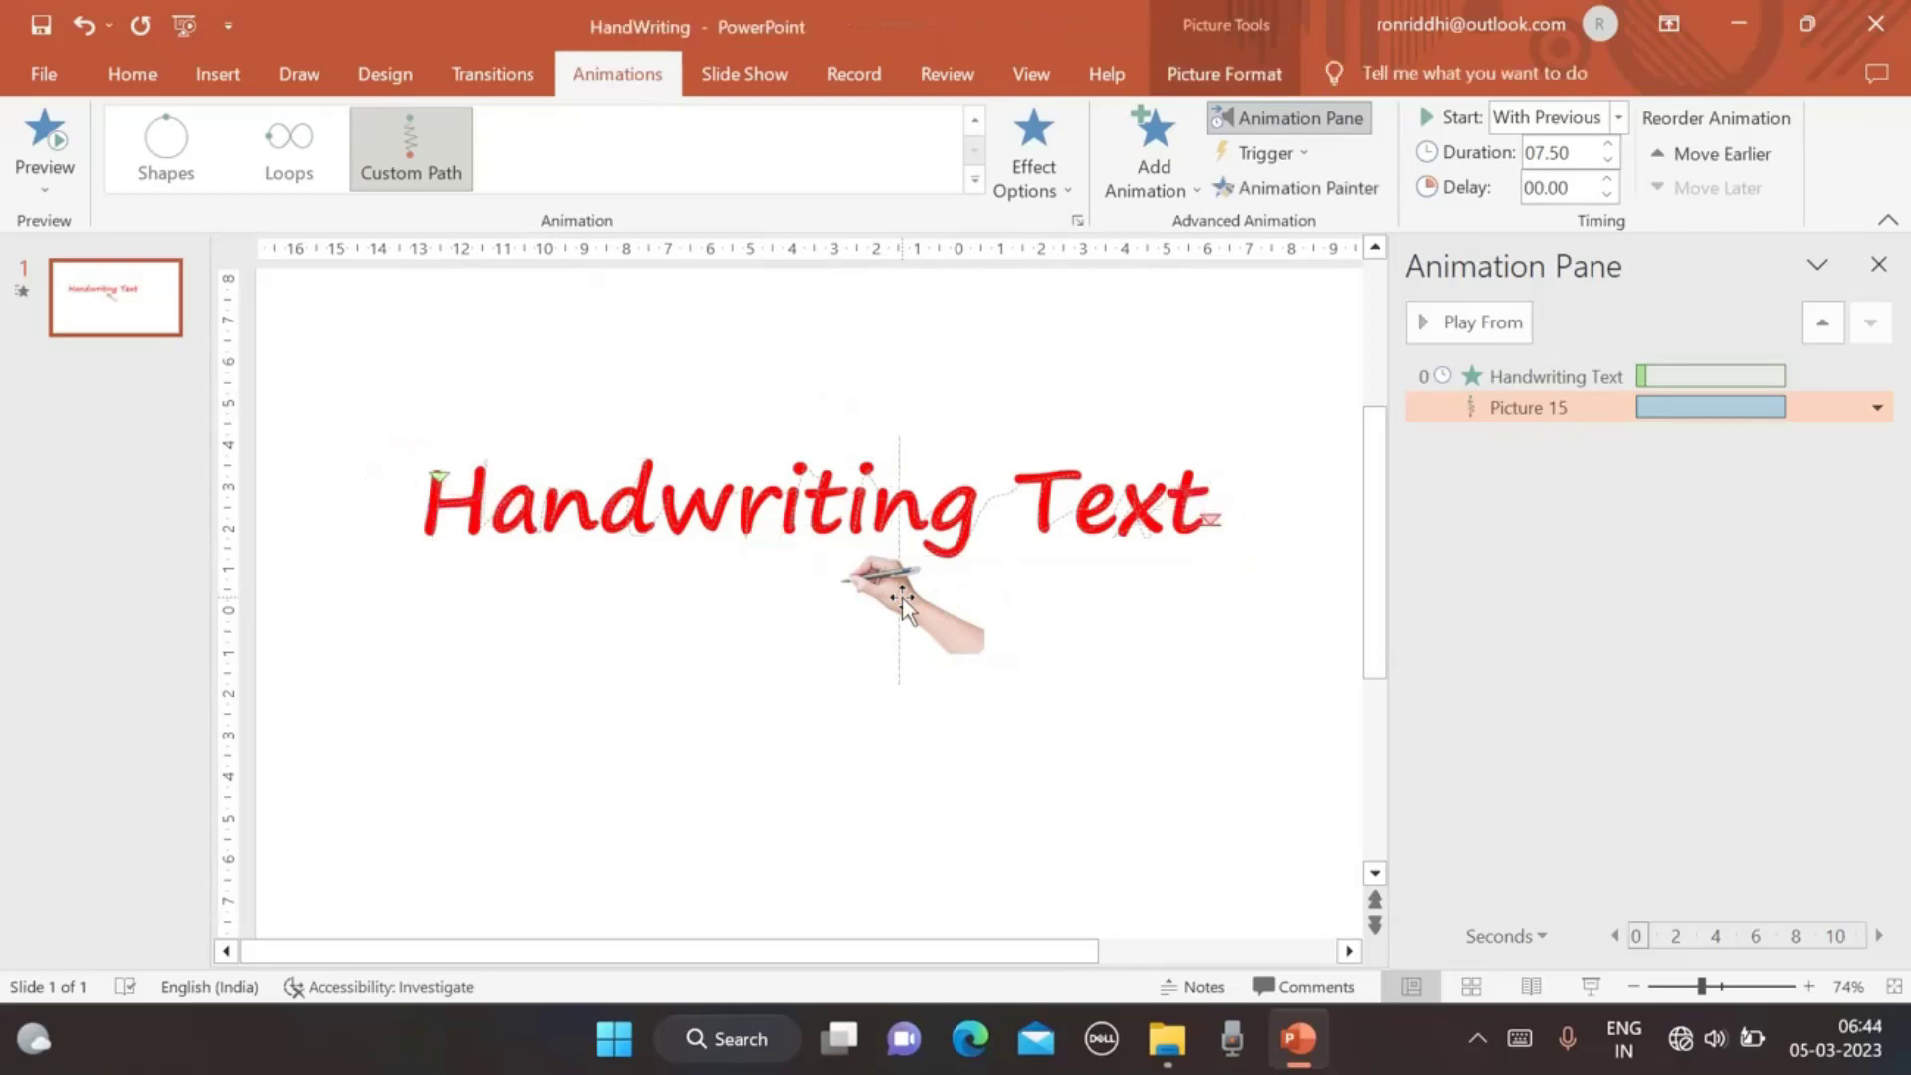
pyautogui.moveTo(902, 602); pyautogui.dragTo(963, 609)
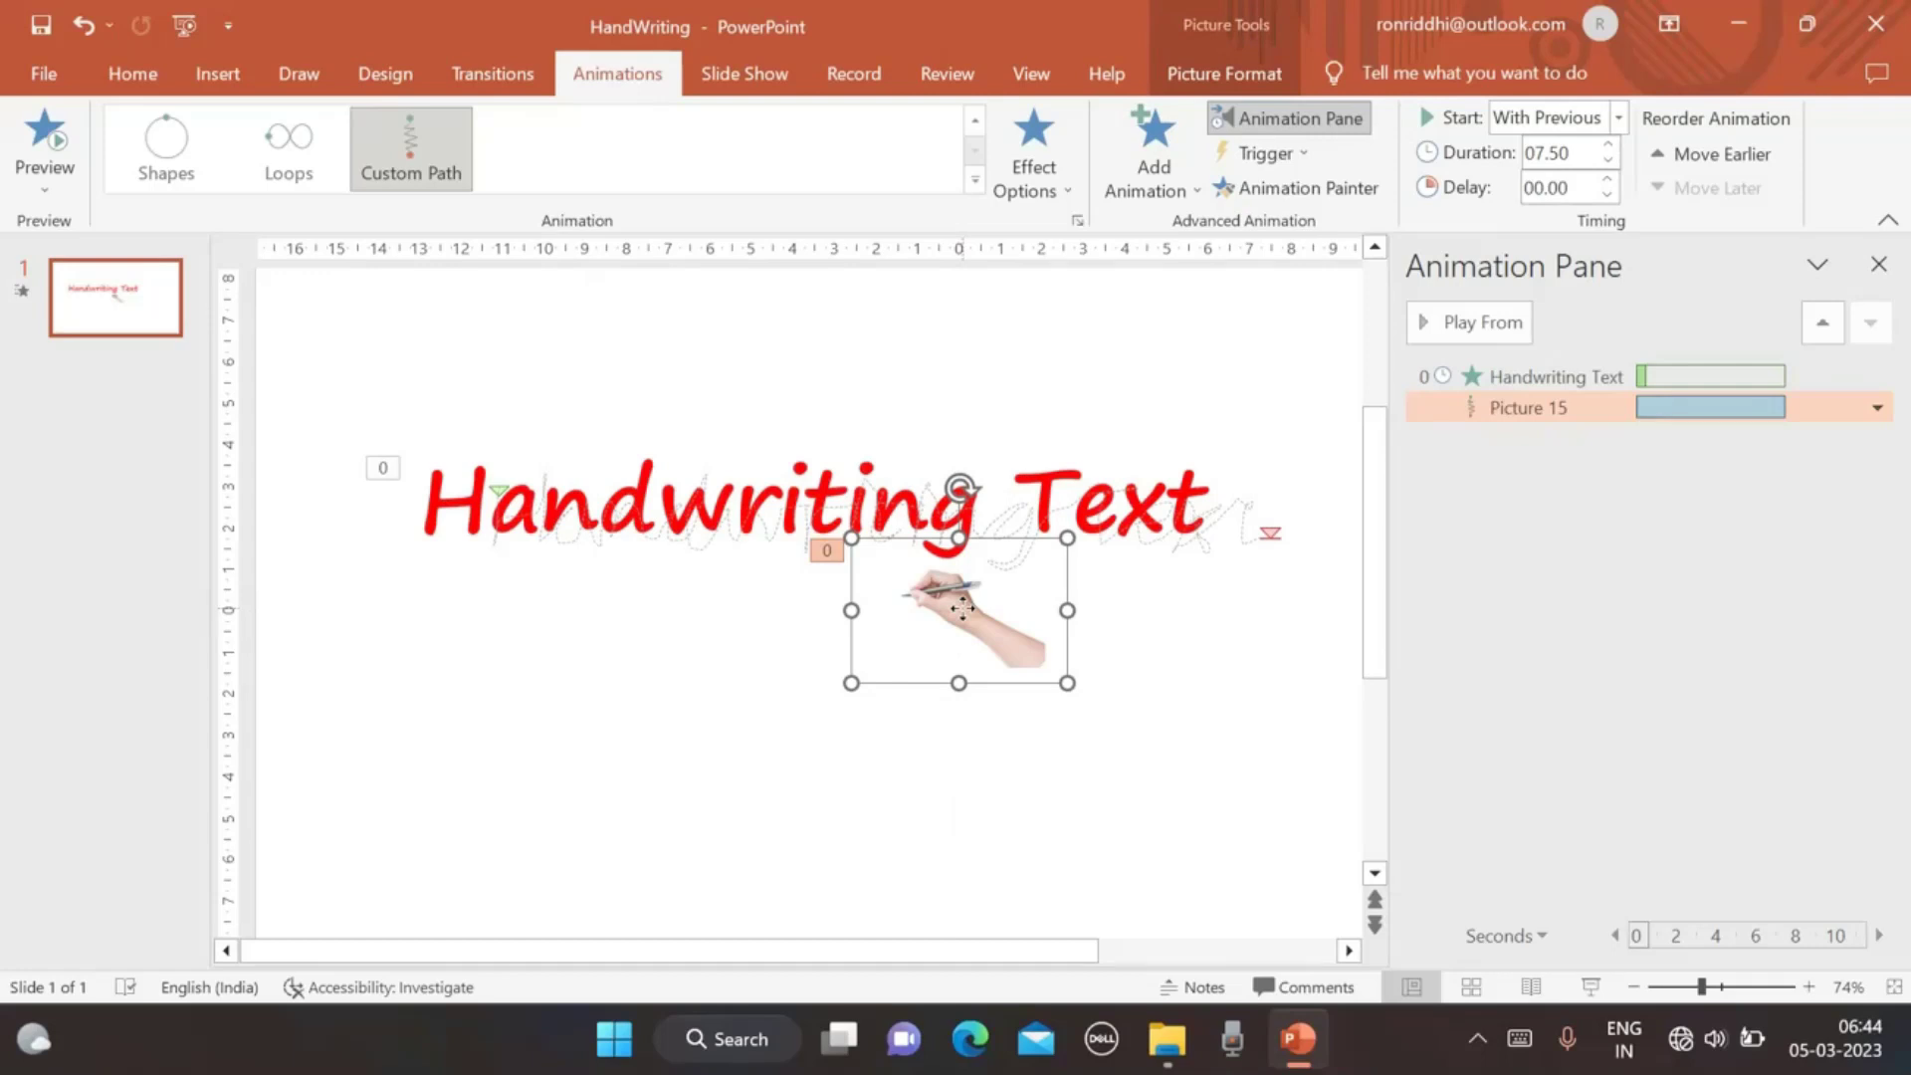
# Start the slide show with F5 to watch the hand write the red text.
pyautogui.press('F5')
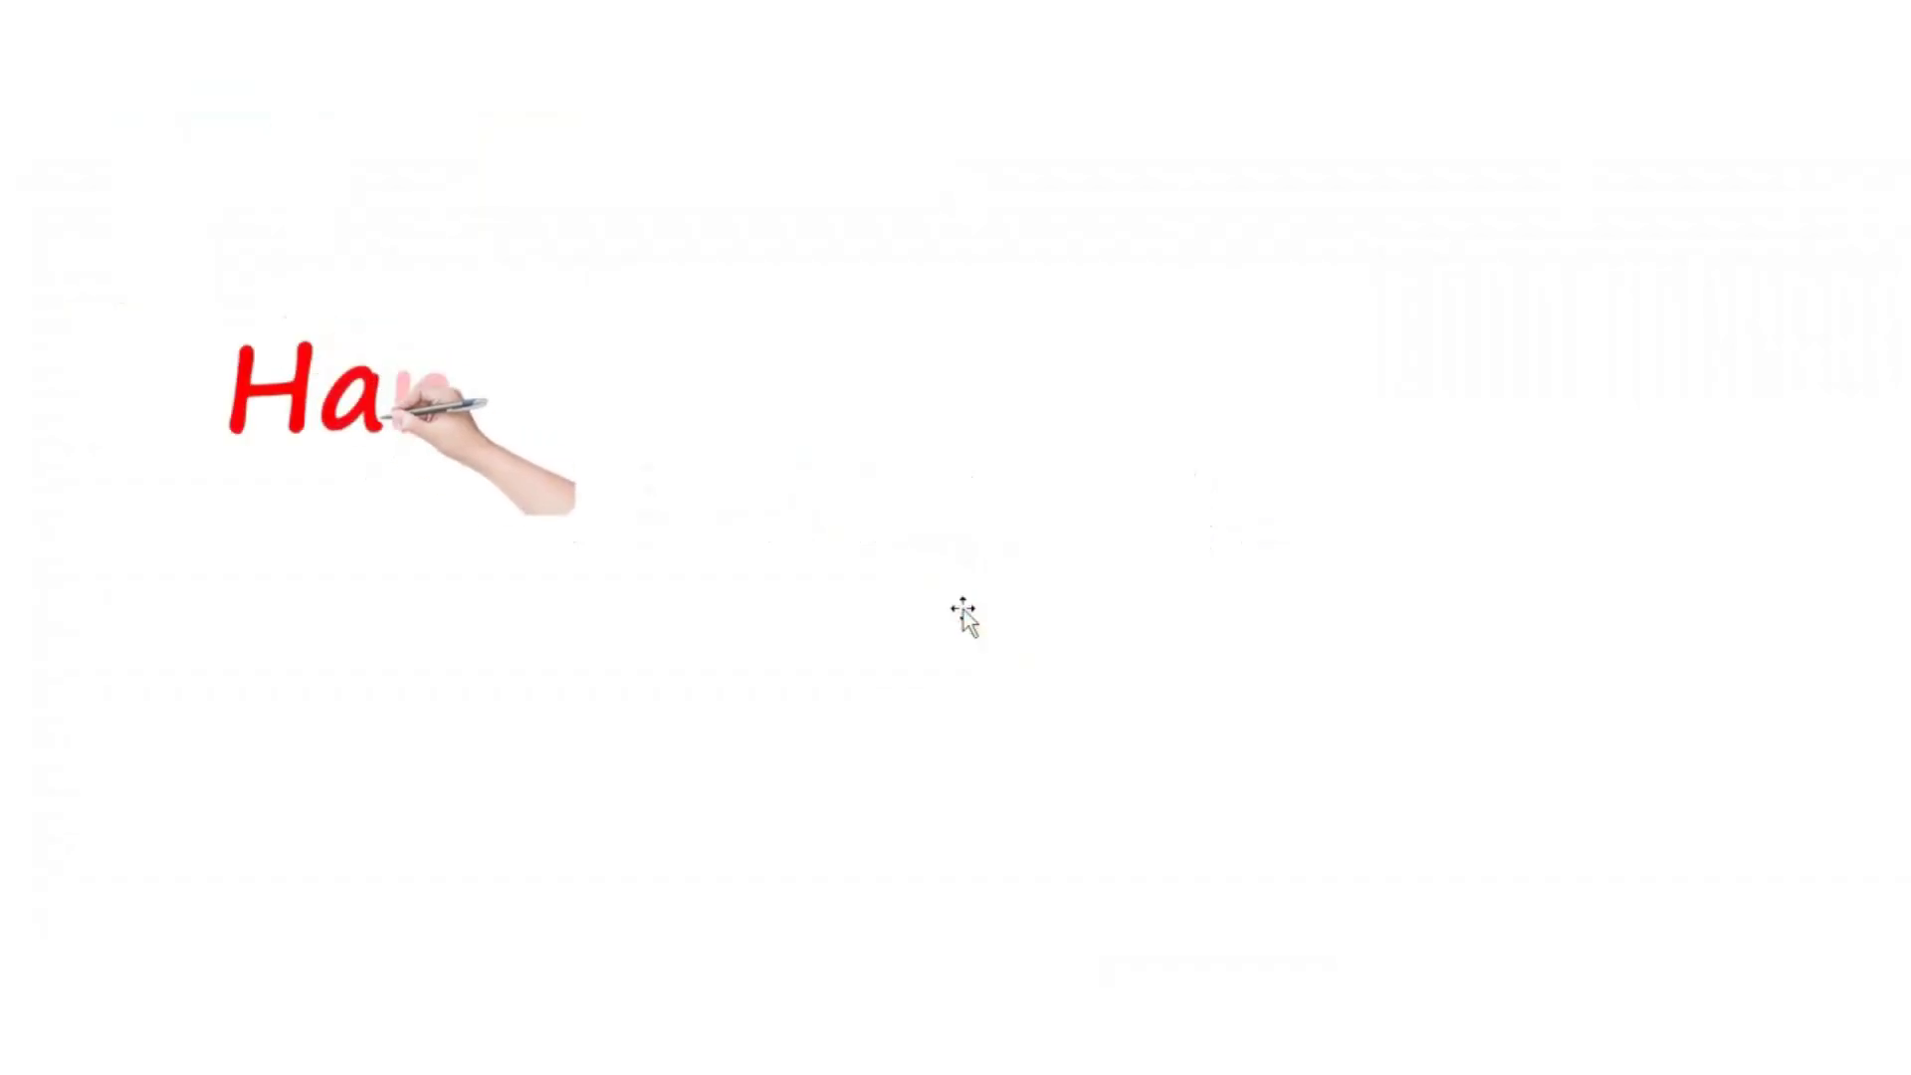